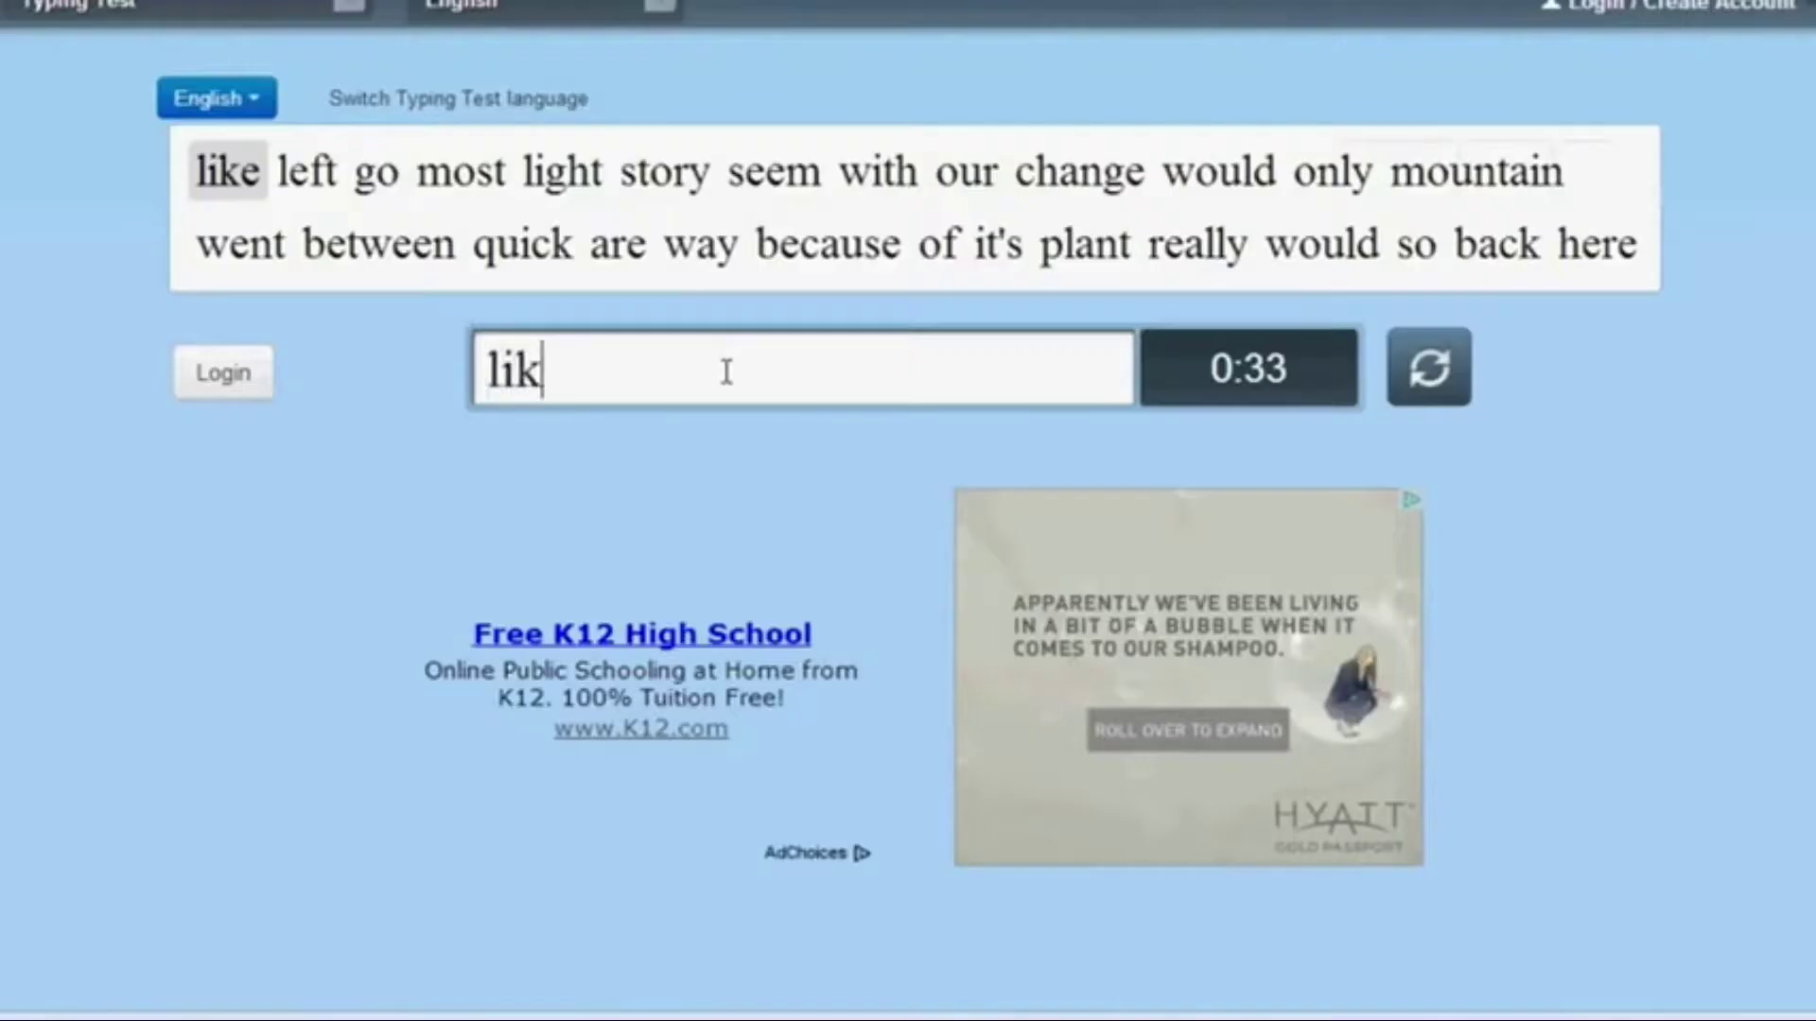
Type the opening test words 'like left go most light story seem with our chang'
type("most light story seem with our chang")
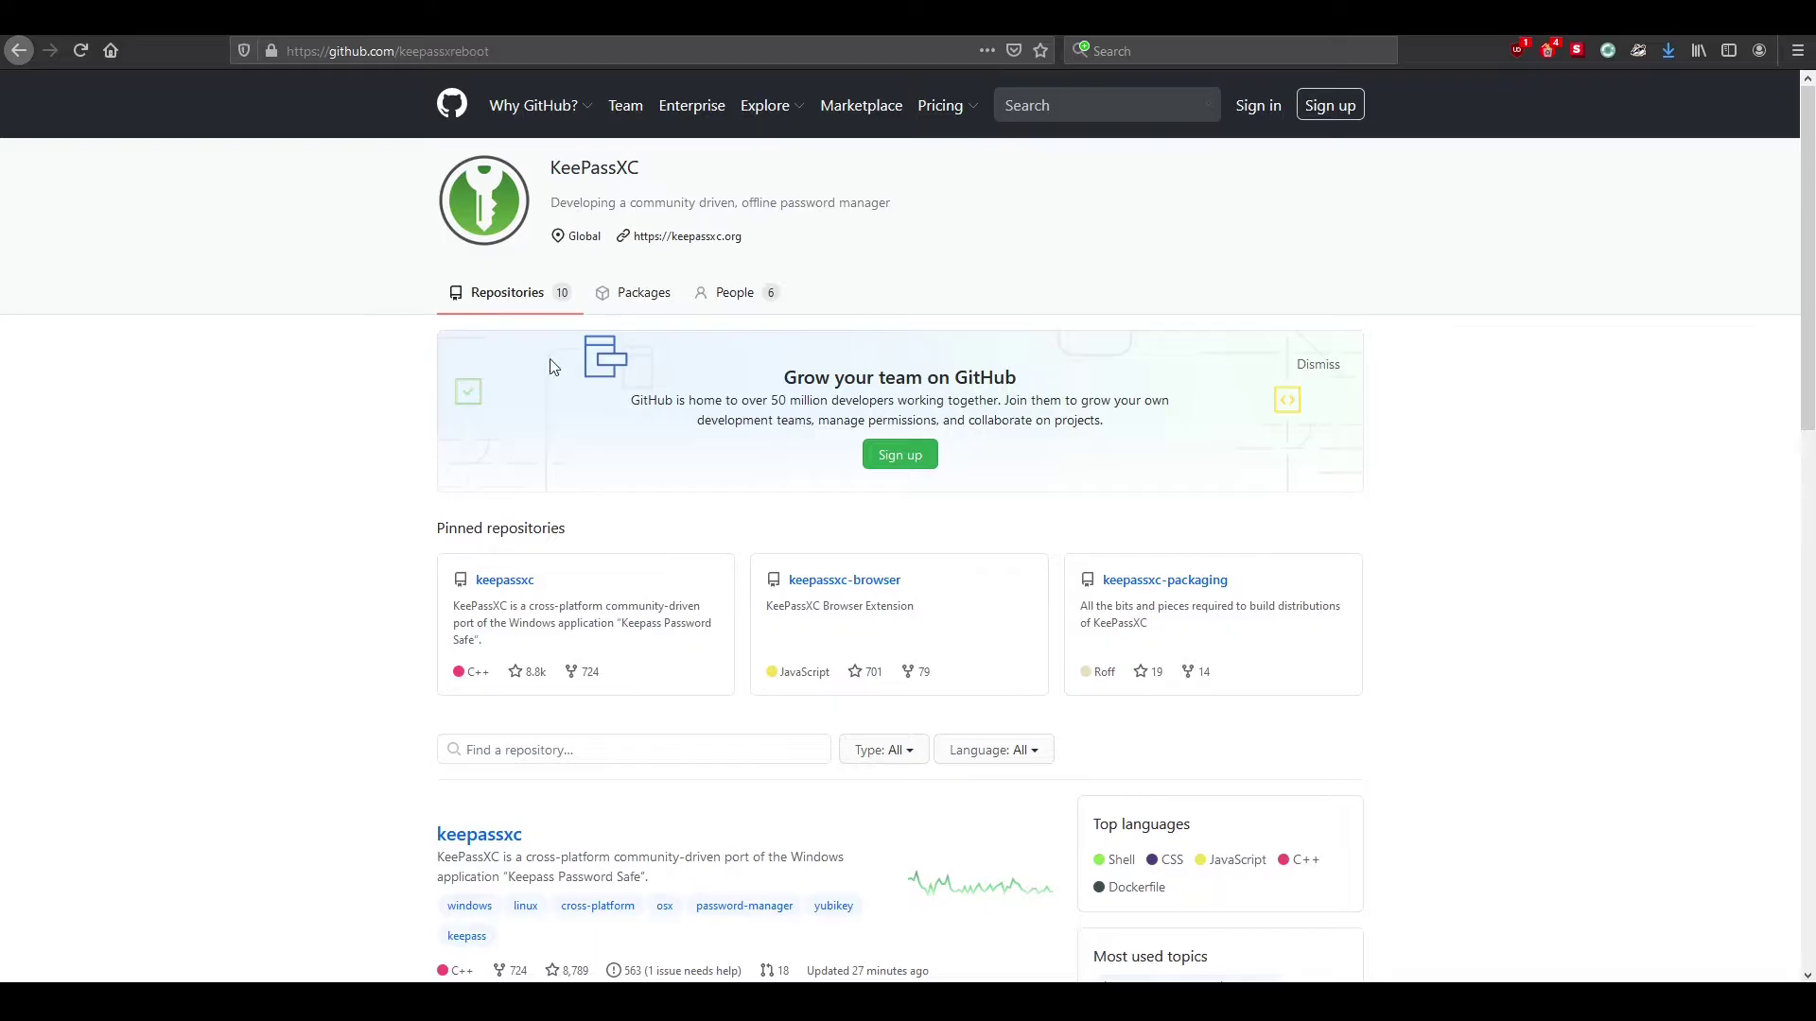
Open the pinned keepassxc repository from the KeePassXC GitHub organisation page
scroll(475, 438, "down", 8)
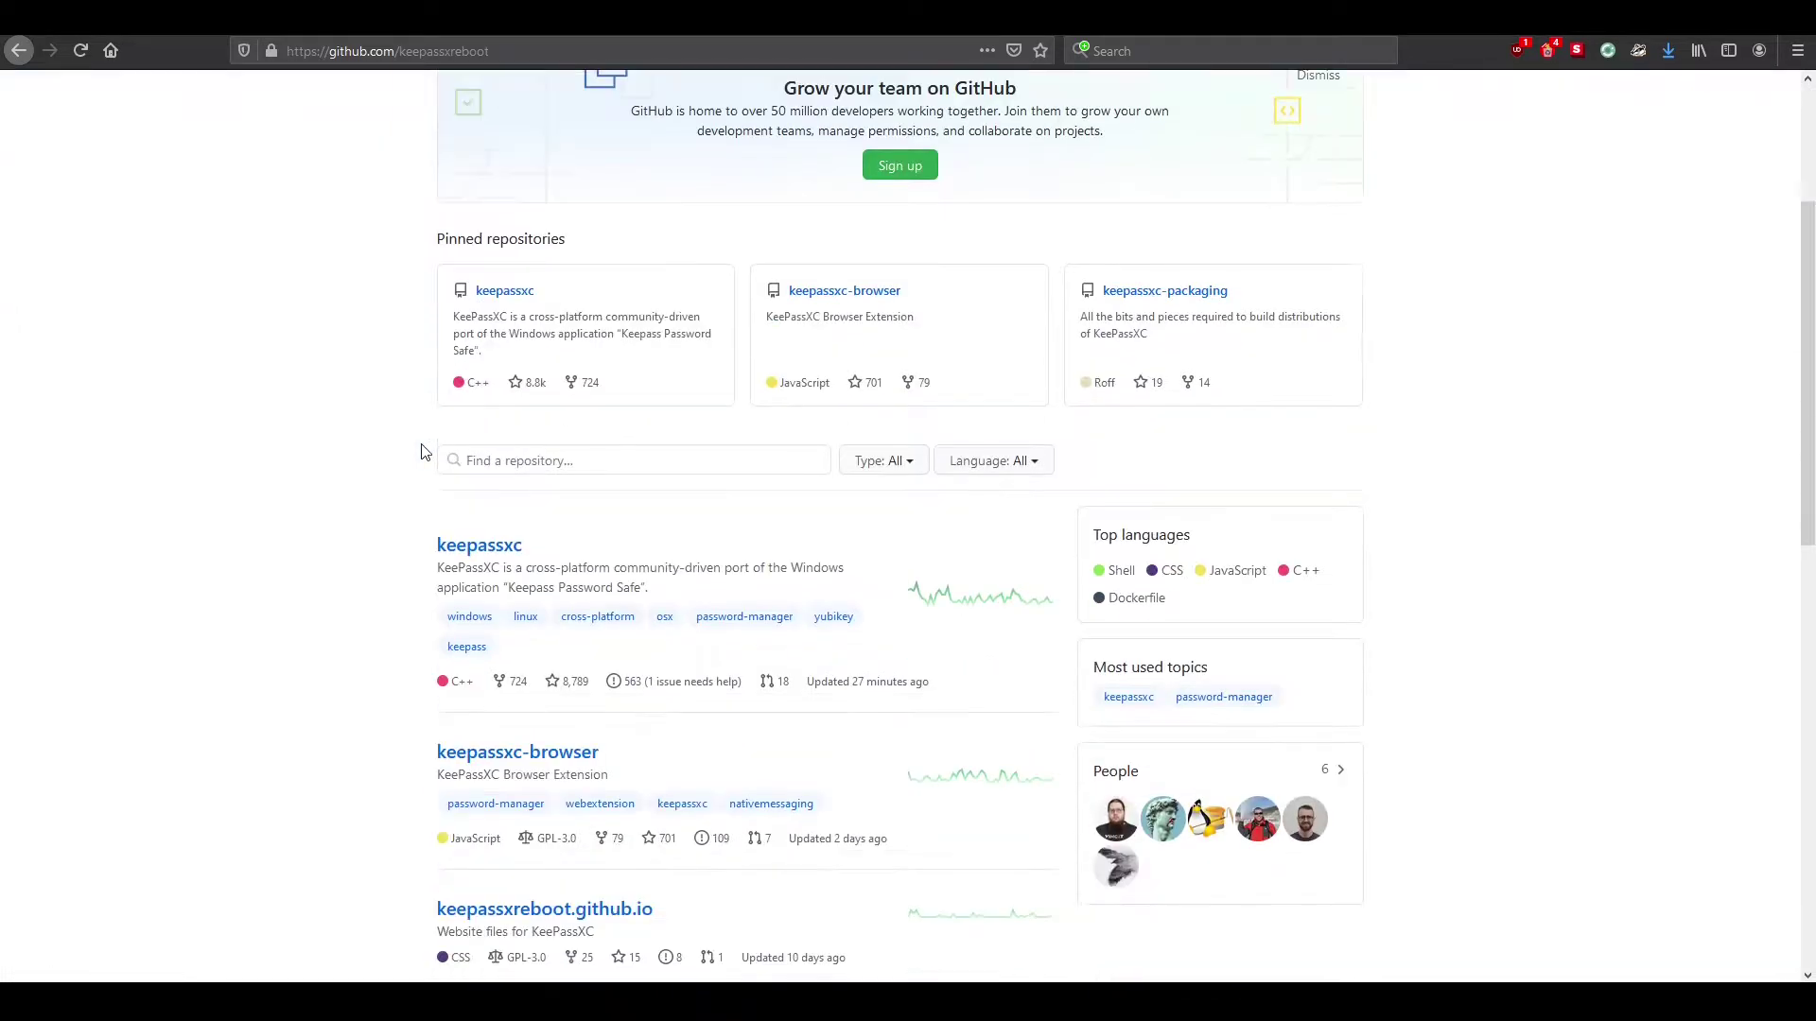
scroll(423, 452, "up", 4)
scroll(423, 451, "up", 4)
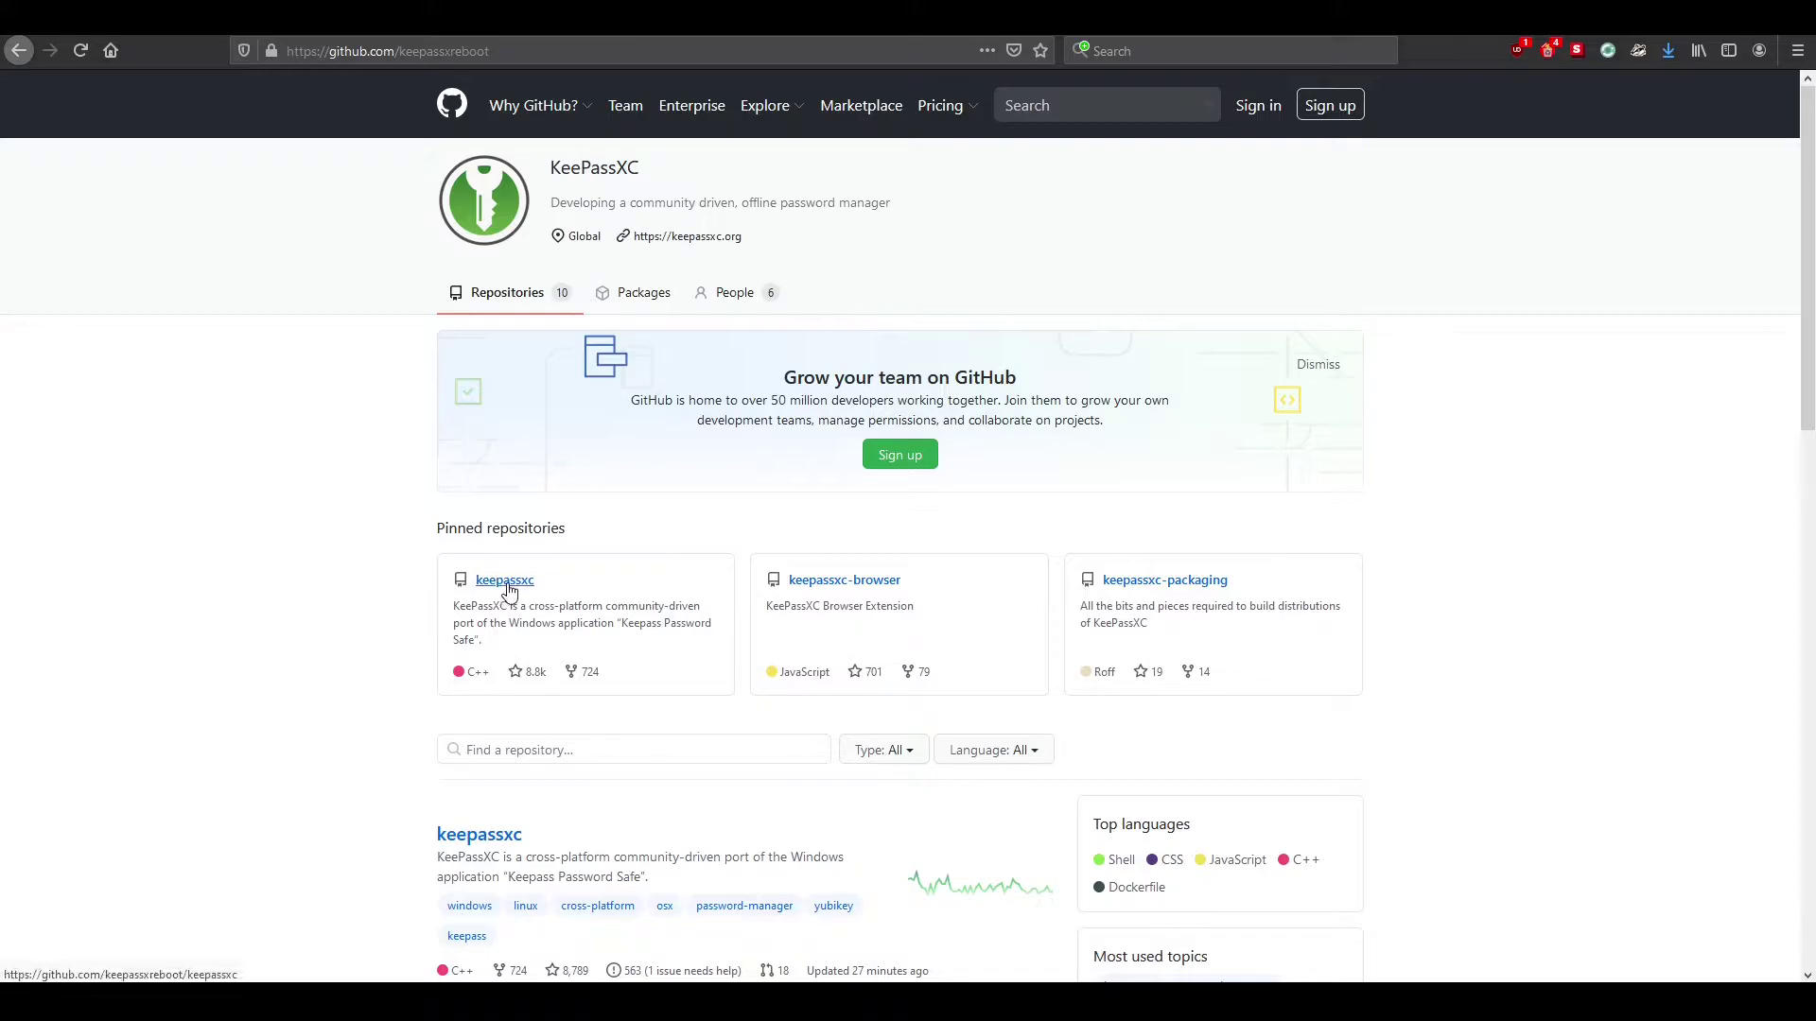
left_click(508, 591)
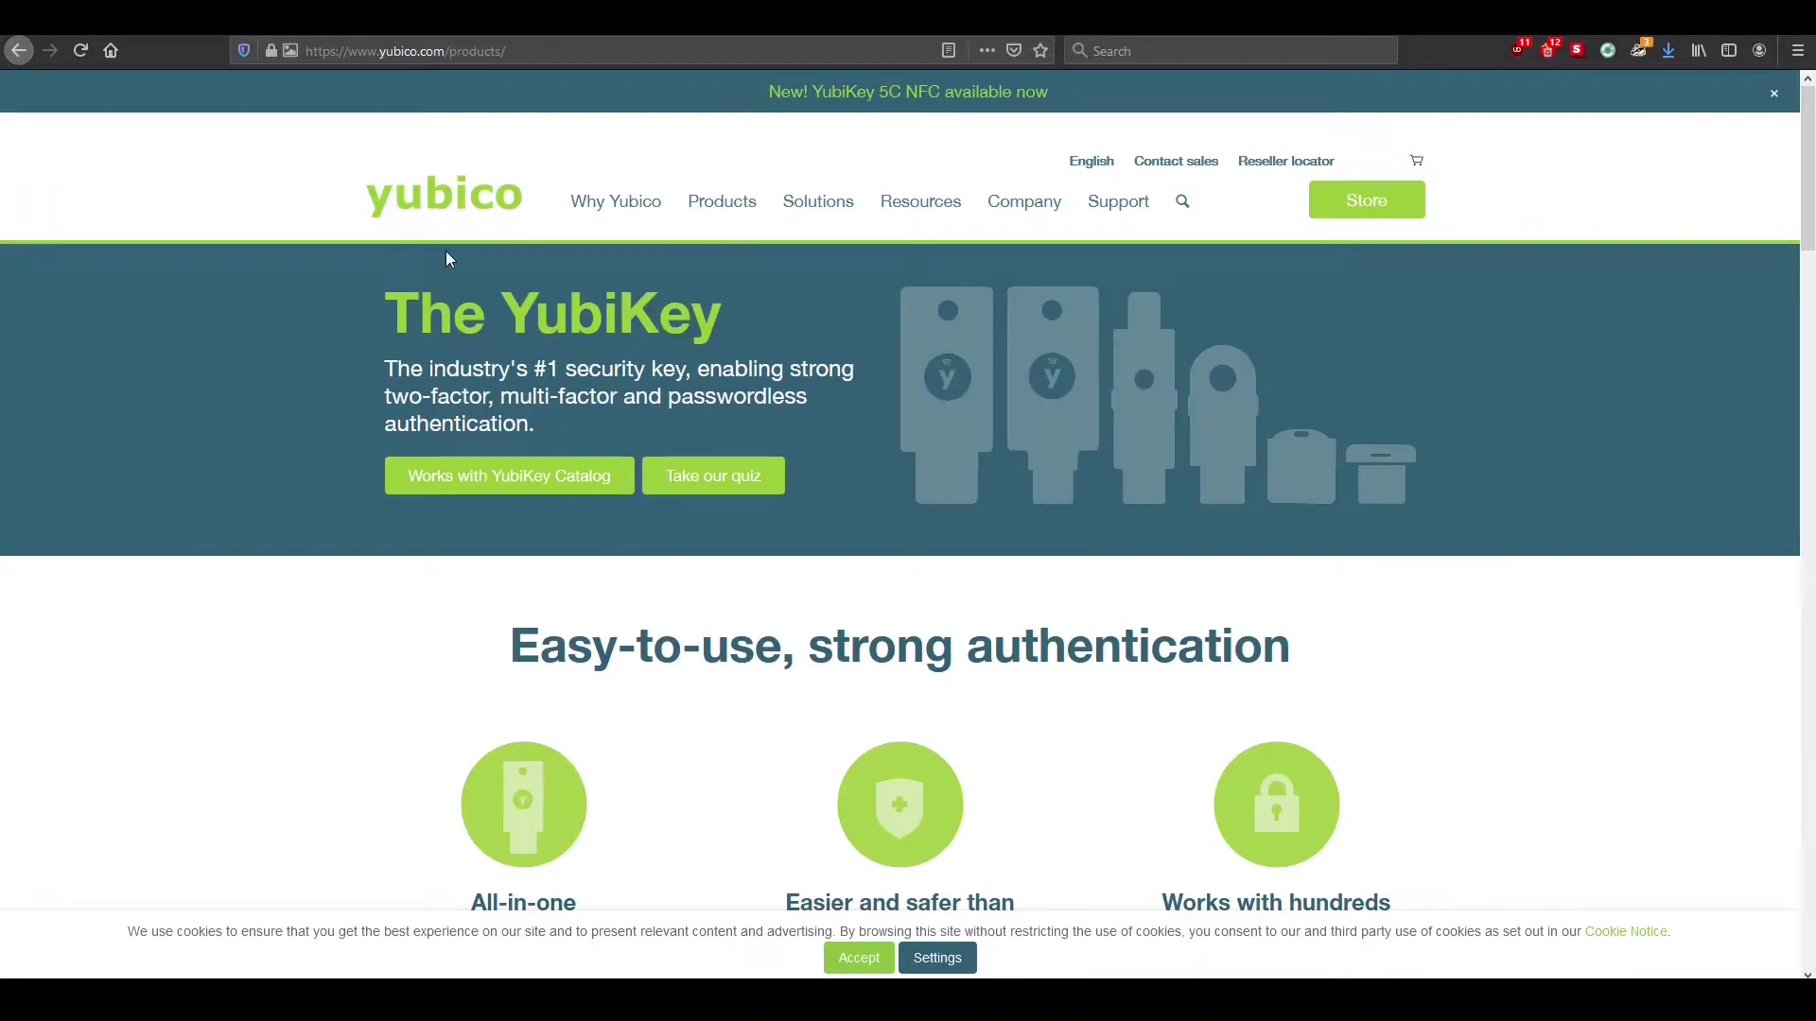
Scroll down through the Yubico YubiKey products page
scroll(320, 266, "down", 3)
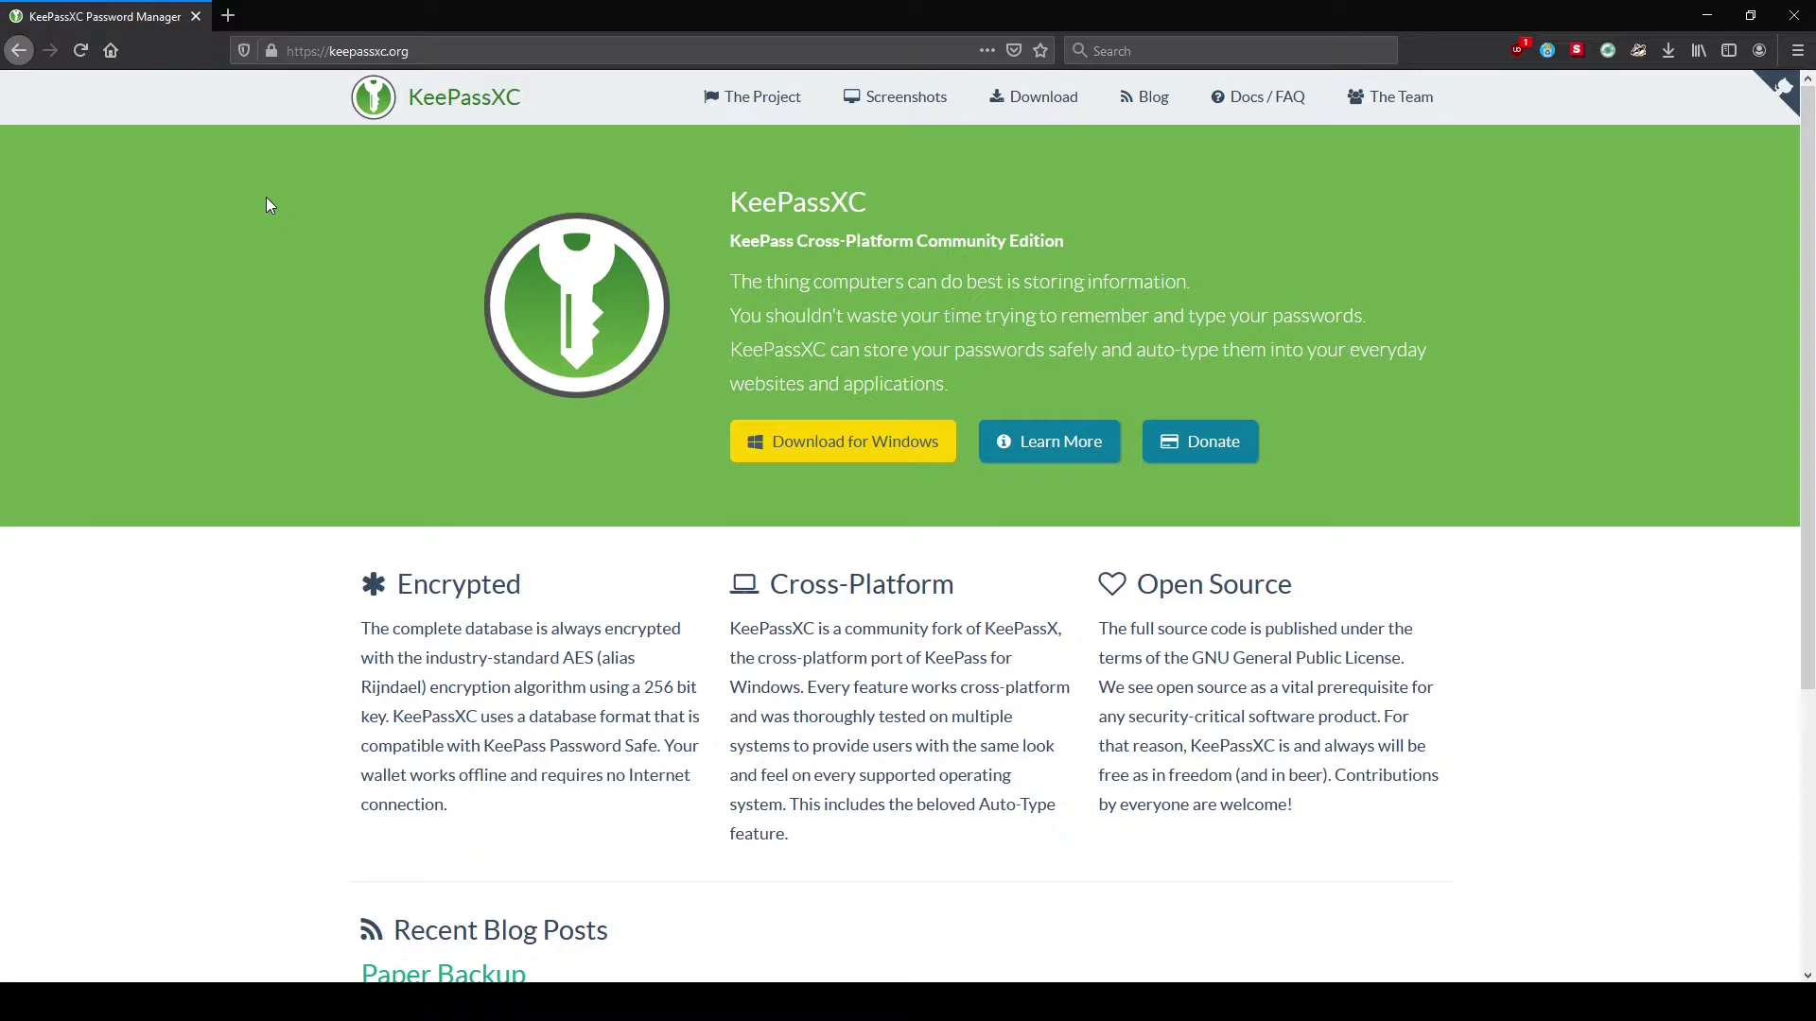
Download and save the KeePassXC-2.6.1-Win64-portable ZIP from the KeePassXC download page
left_click(1033, 98)
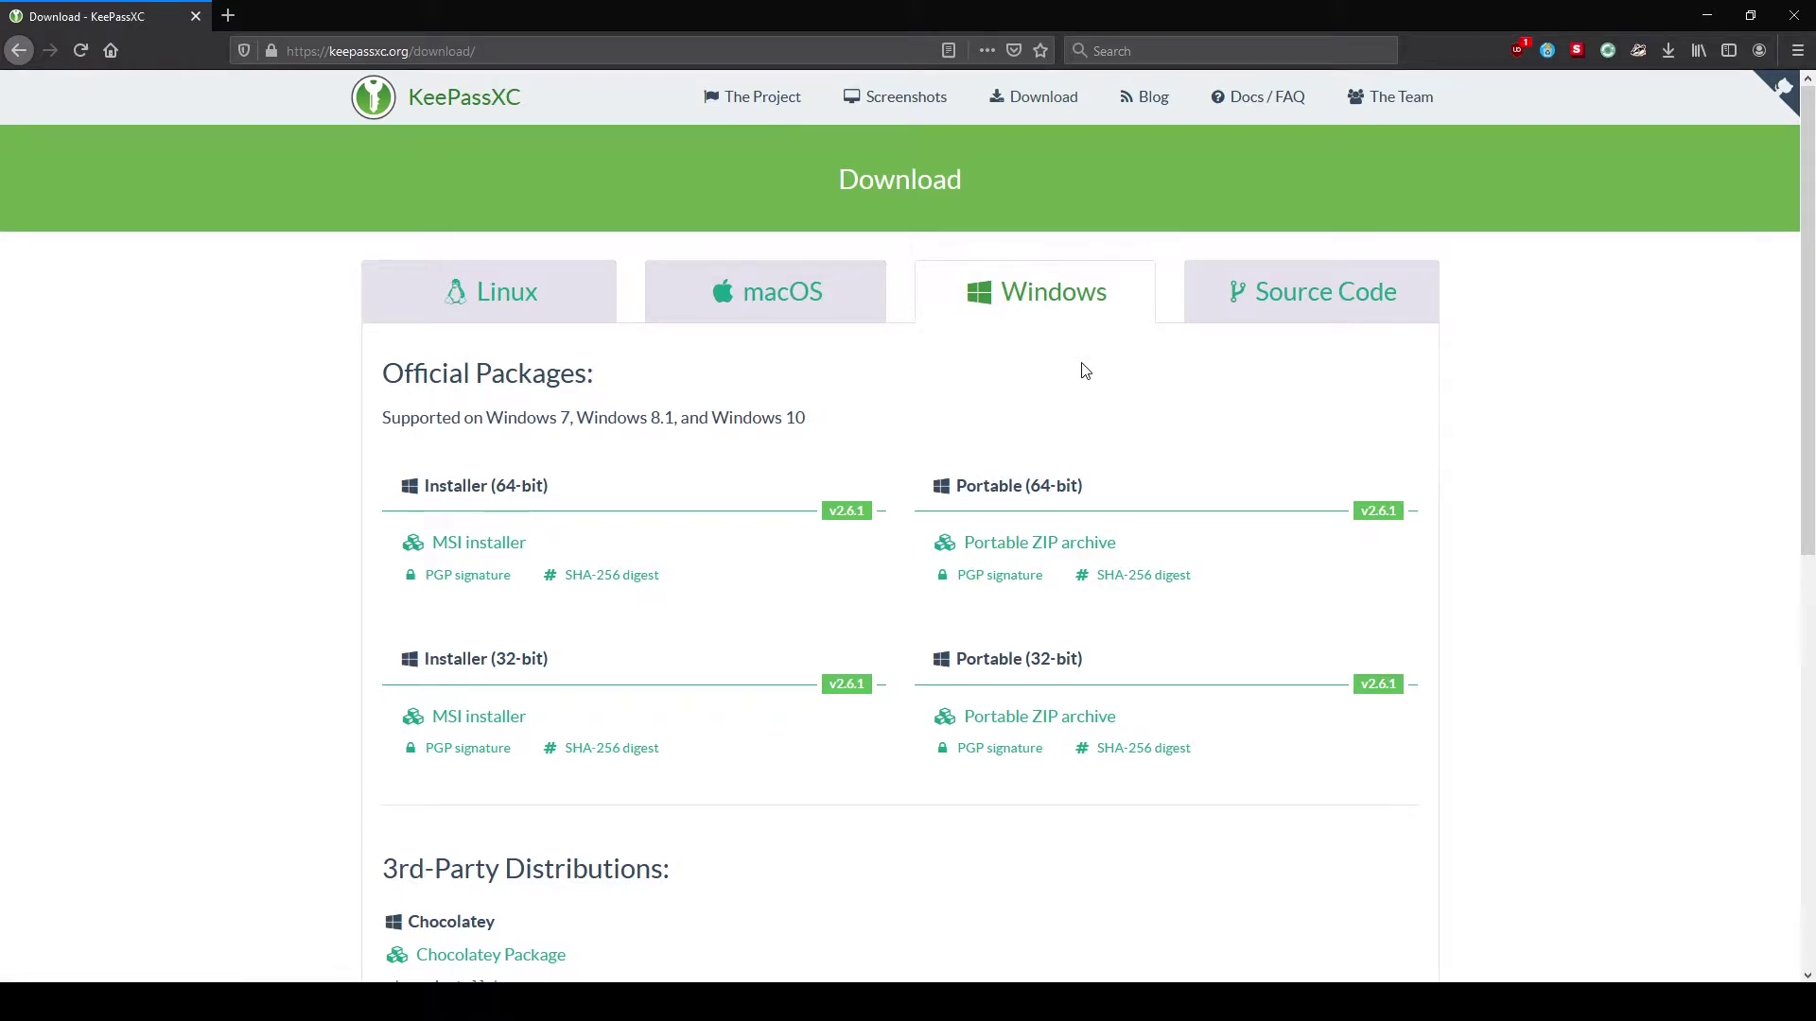
left_click(1077, 549)
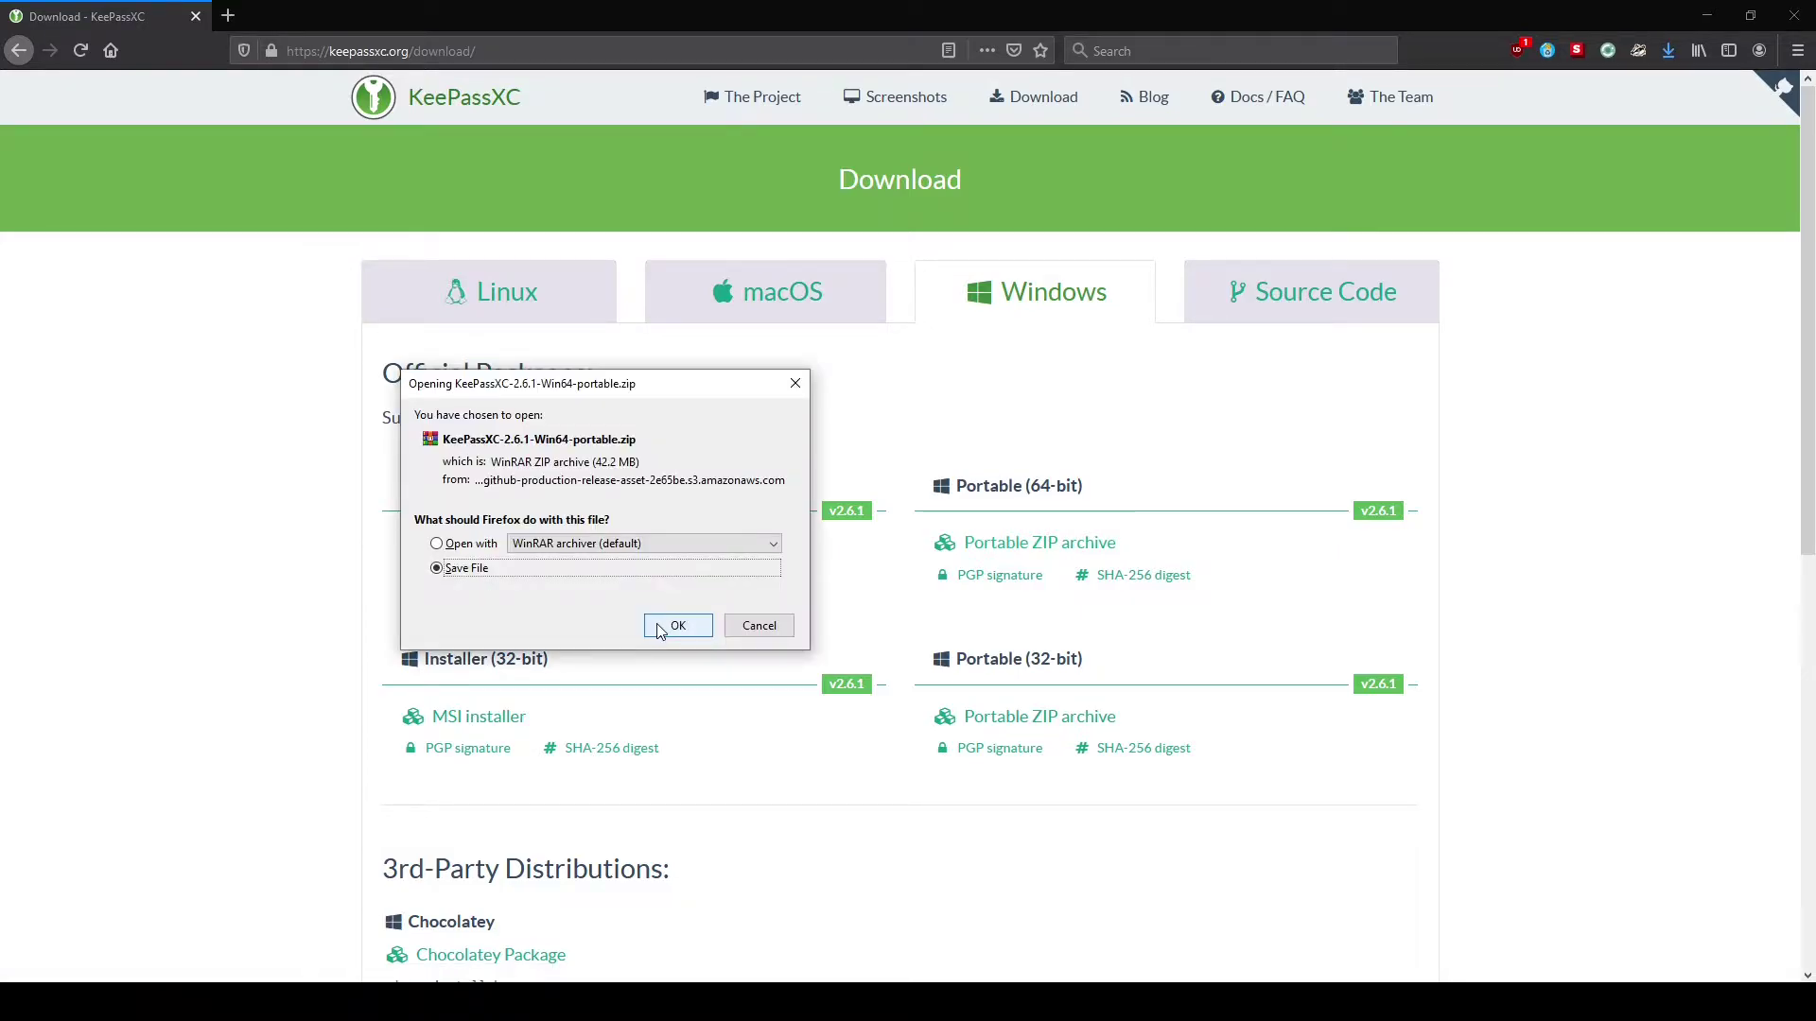
left_click(660, 631)
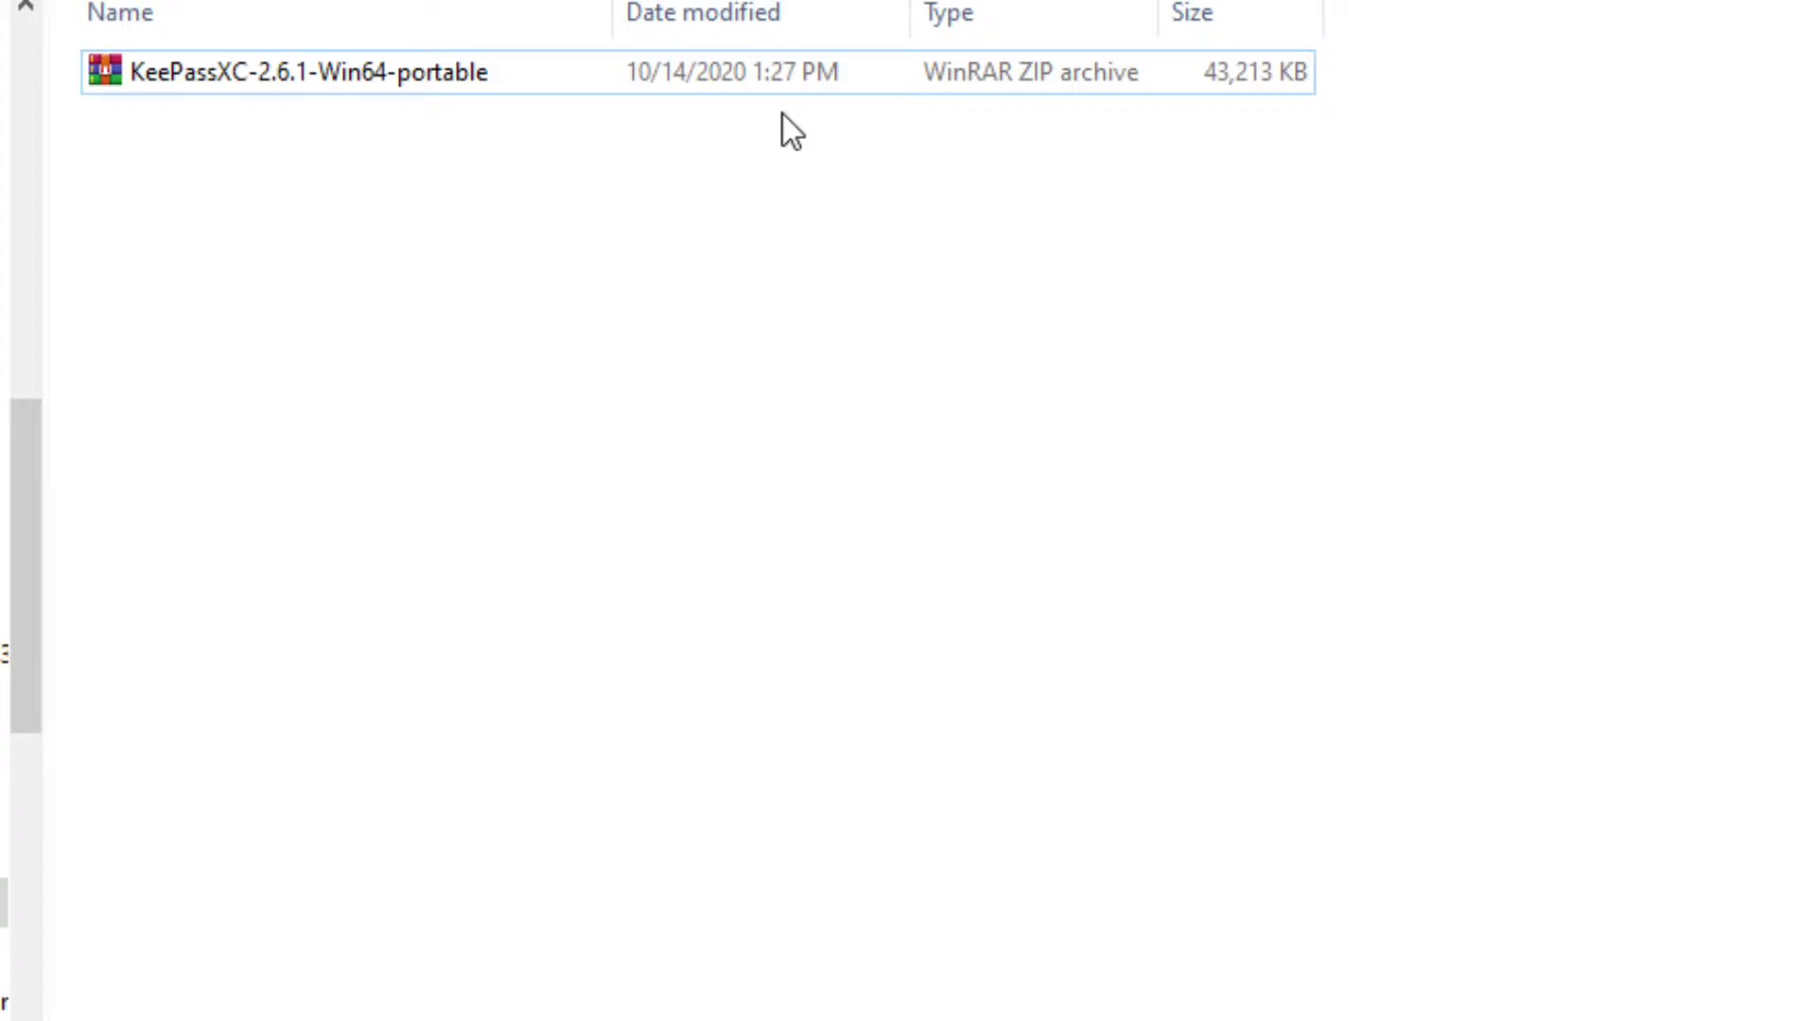
Extract the KeePassXC ZIP in place and run KeePassXC.exe from the KeePassXC-2.6.1-Win64 folder
right_click(787, 71)
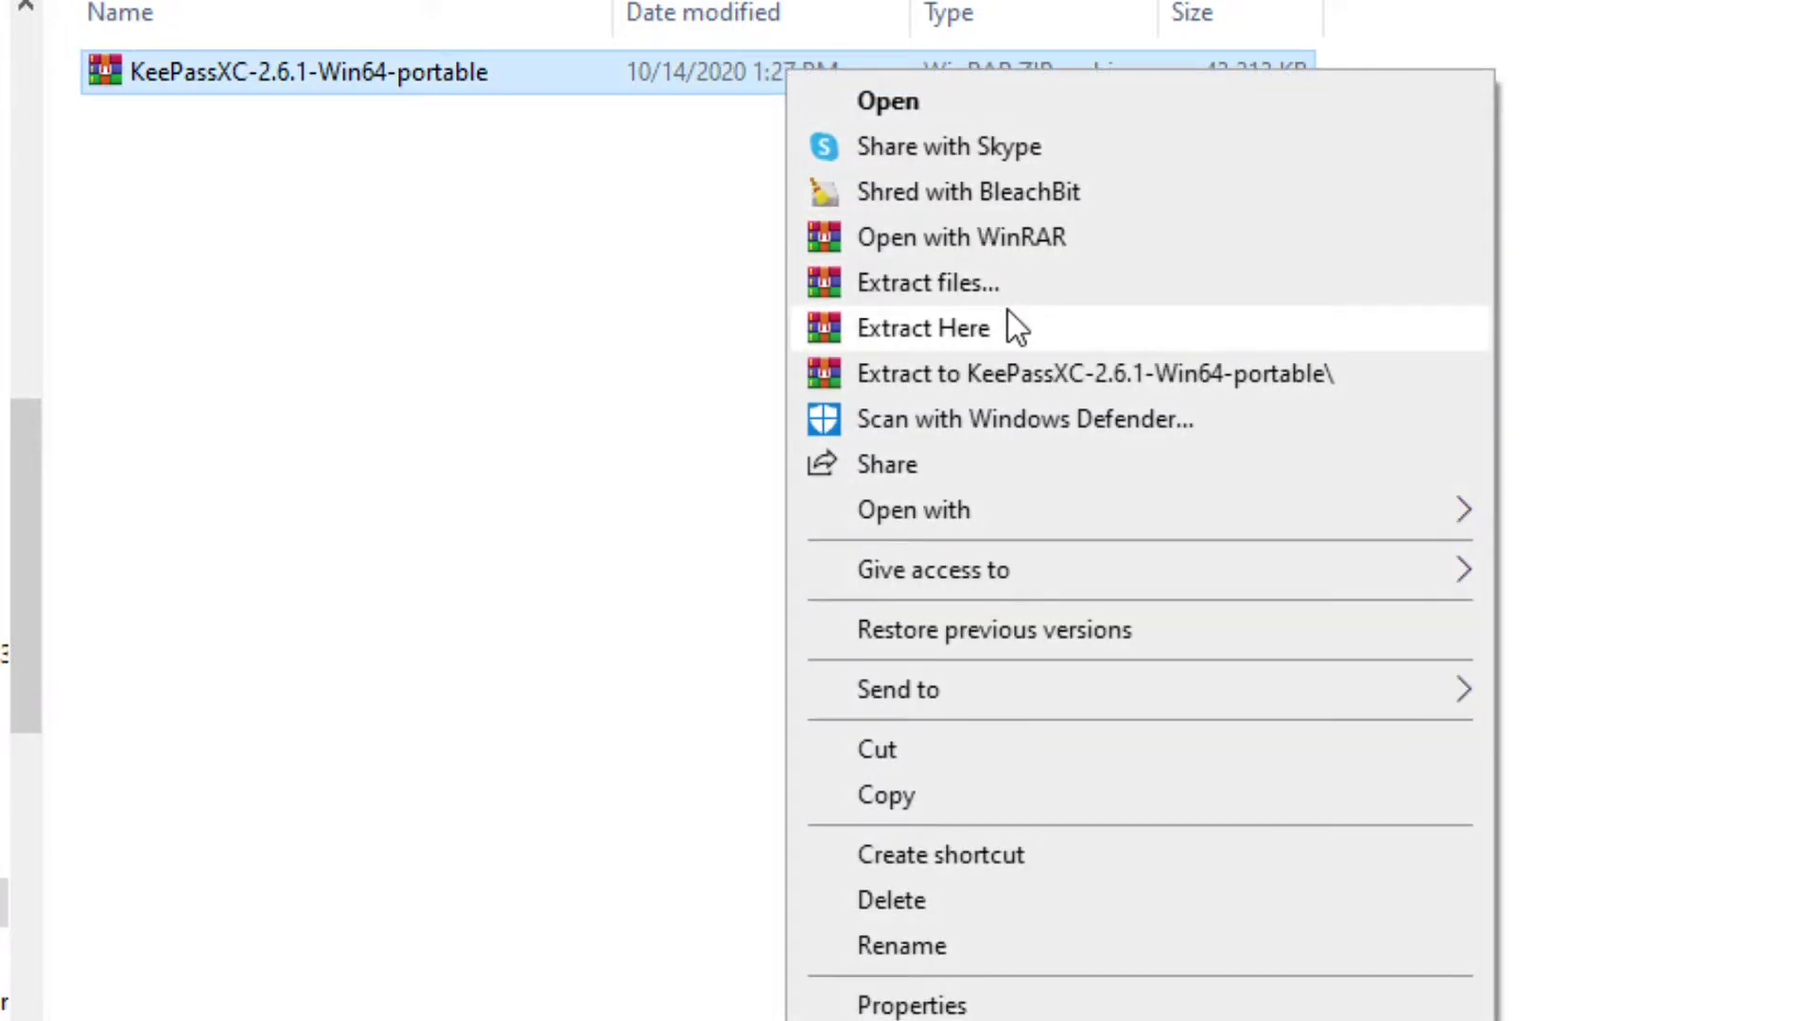
left_click(1021, 327)
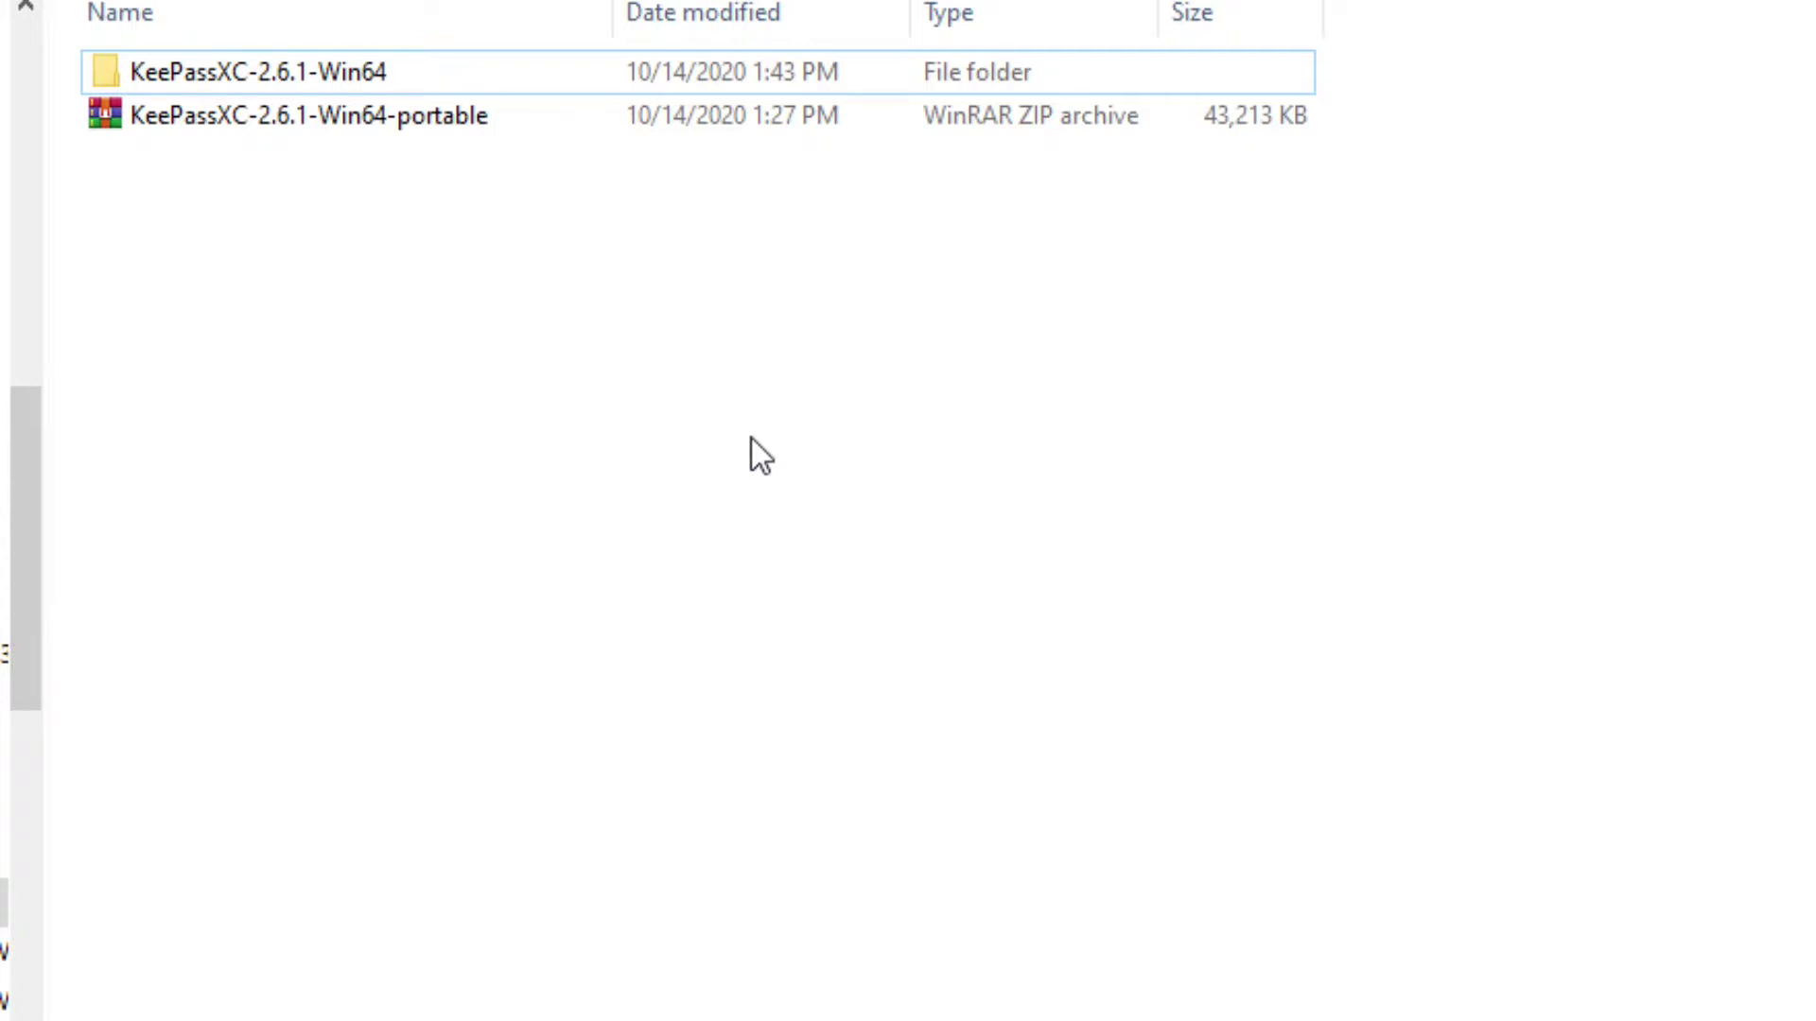
double_click(575, 87)
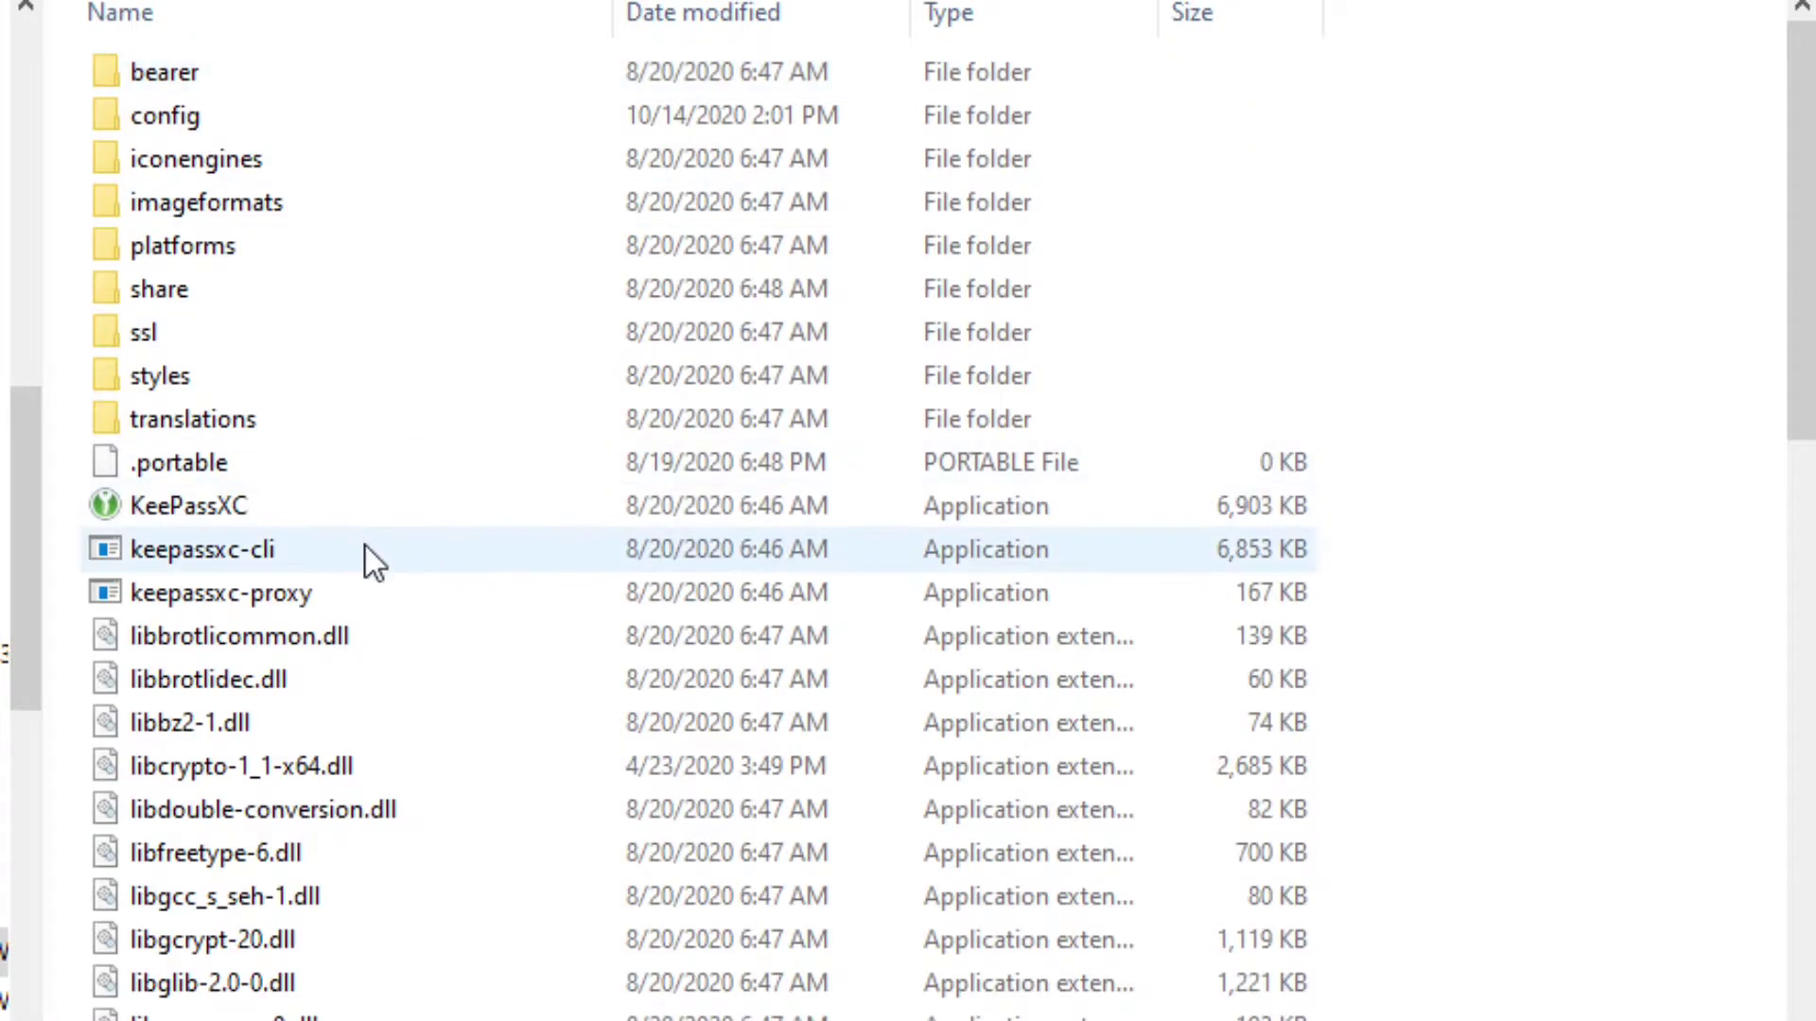
double_click(365, 522)
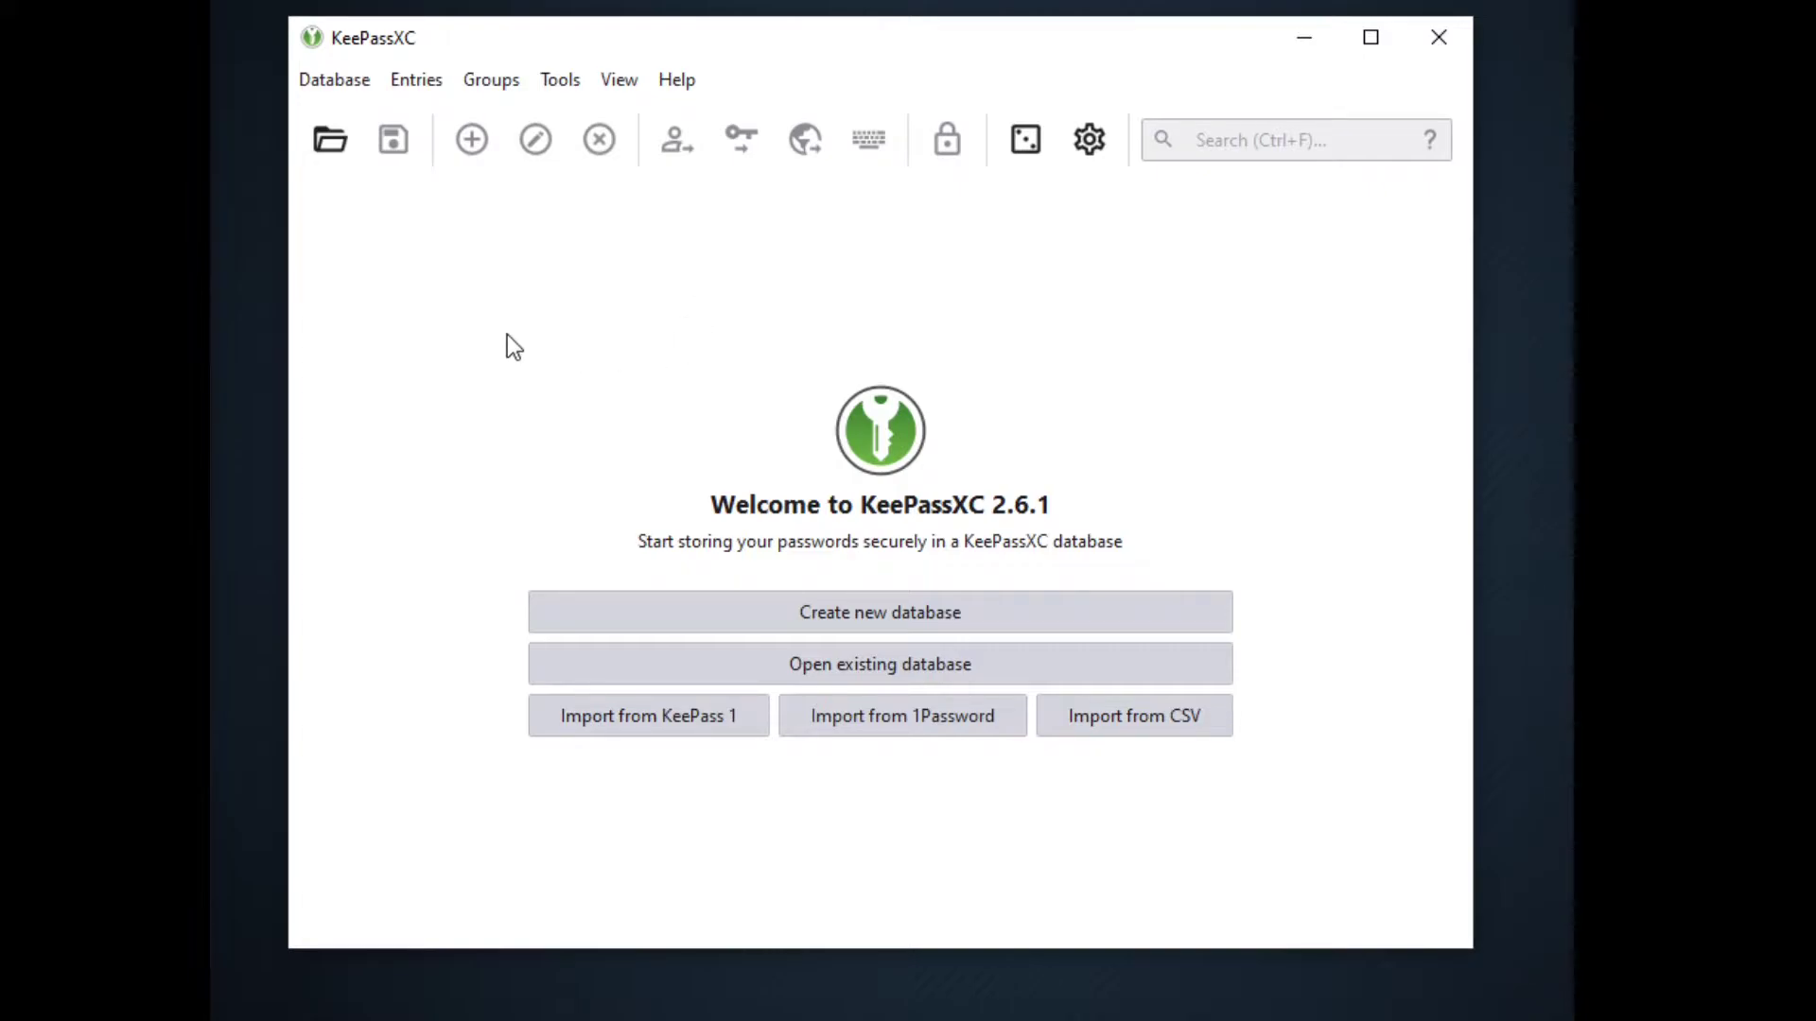
Create a new KDBX 4.0 database named passdb with a 3.0 s decryption time
left_click(345, 81)
left_click(370, 114)
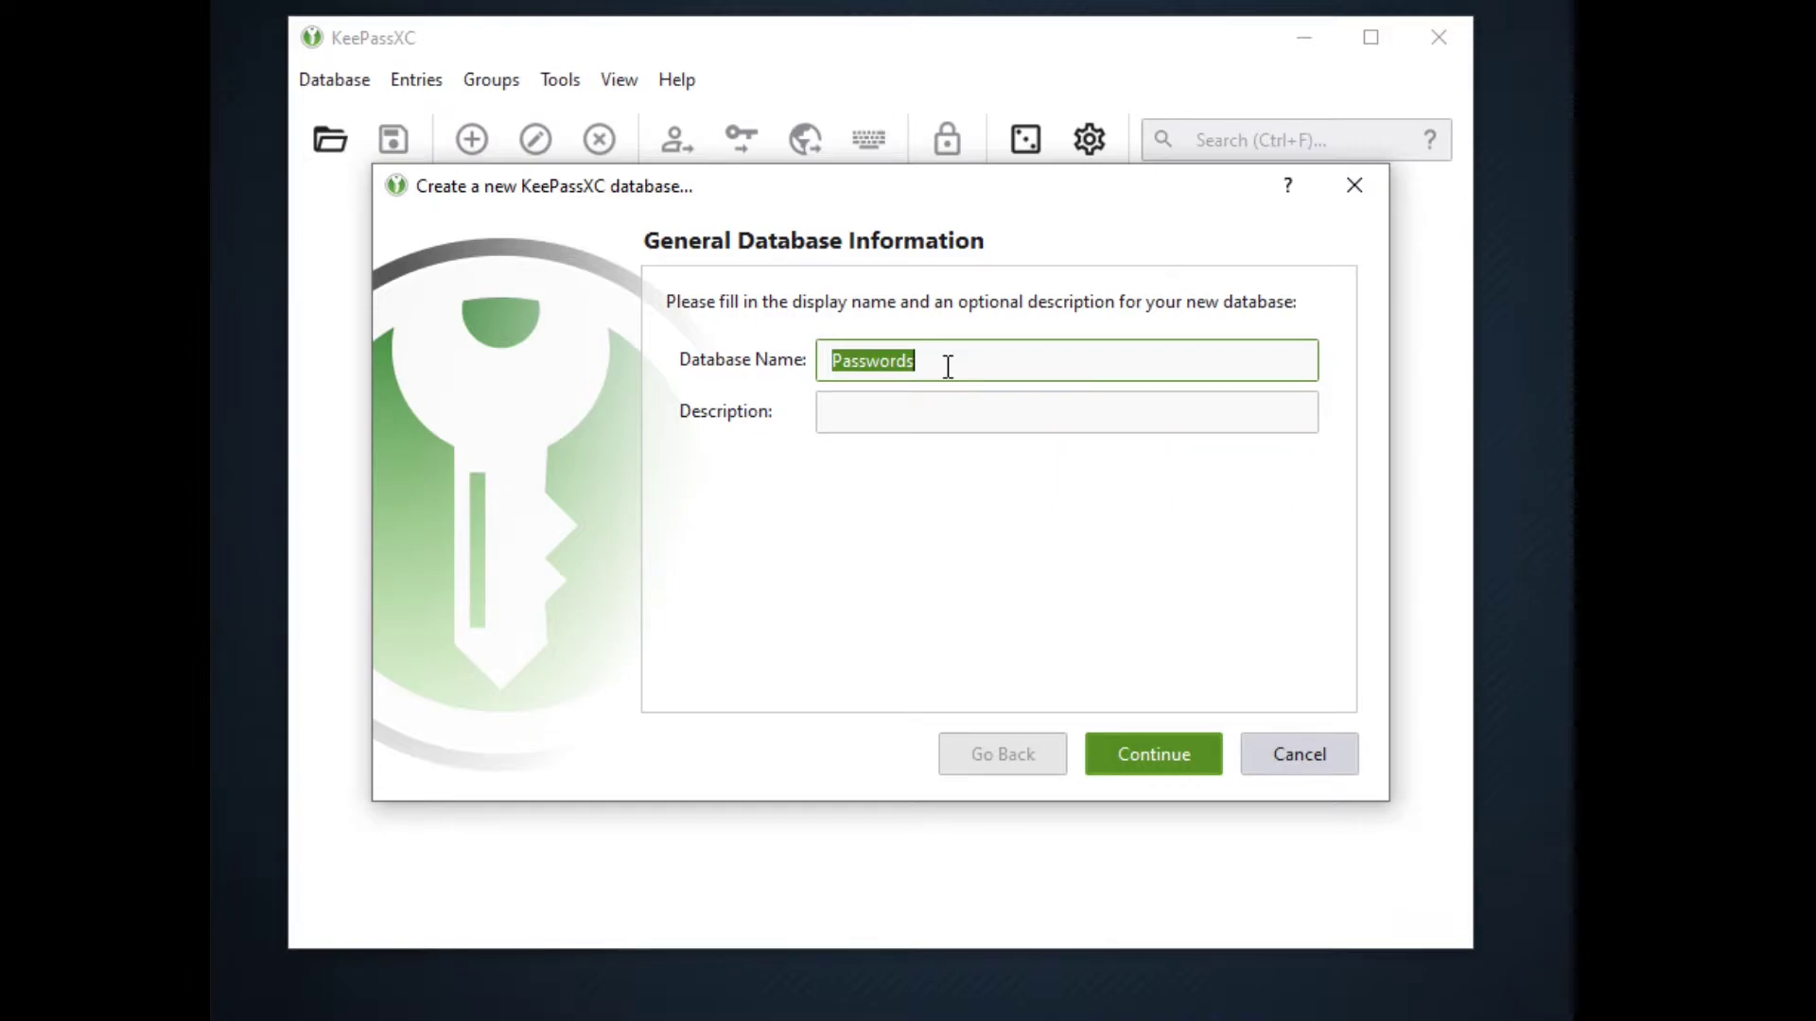
type("passdb")
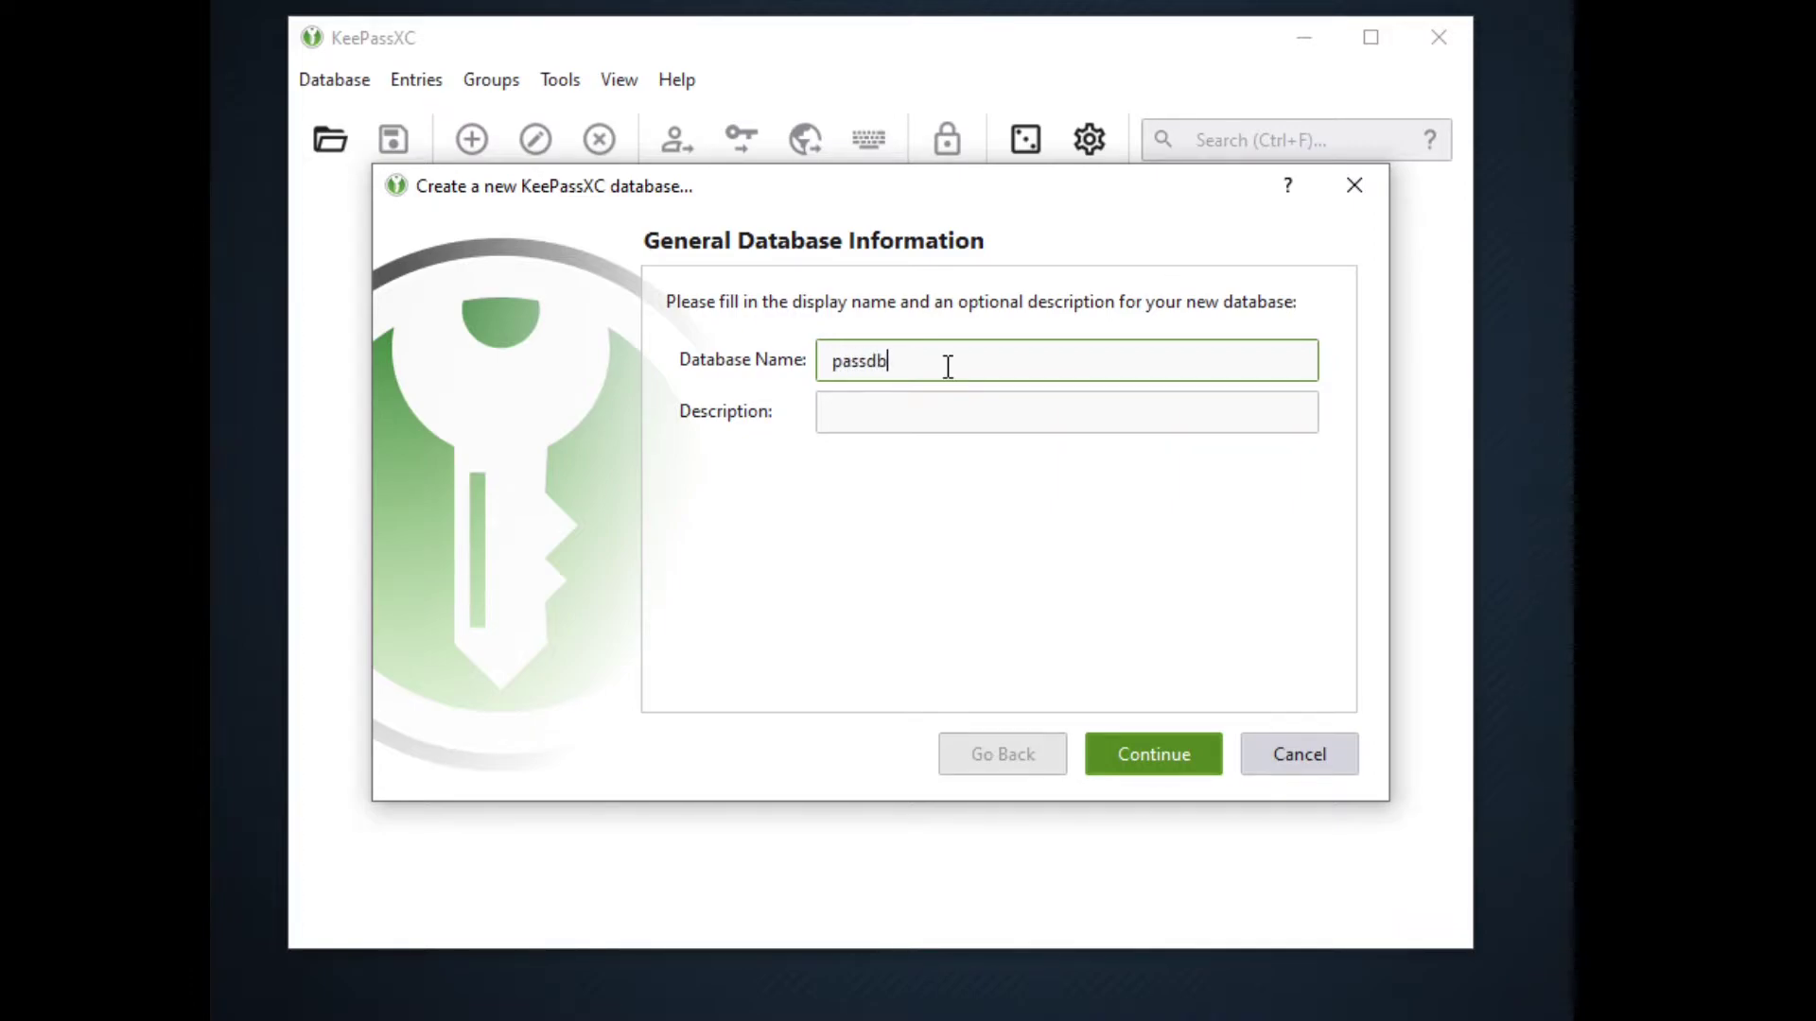
left_click(924, 409)
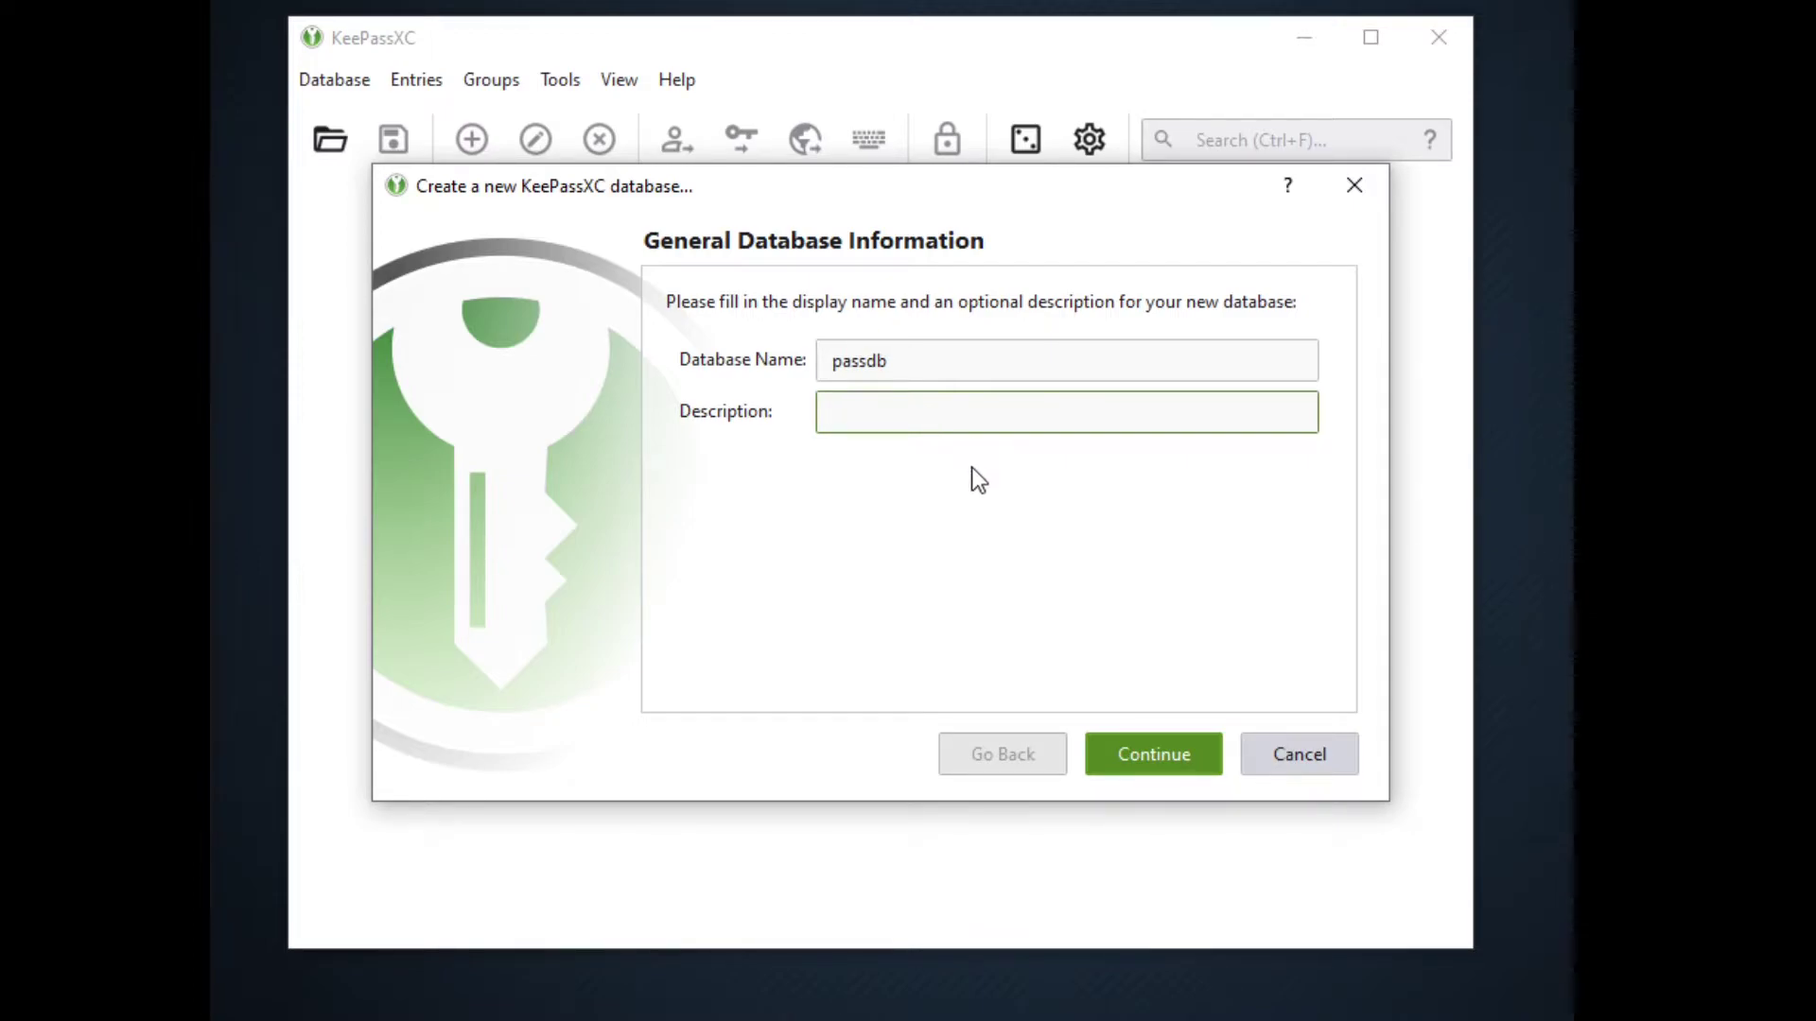
left_click(1122, 754)
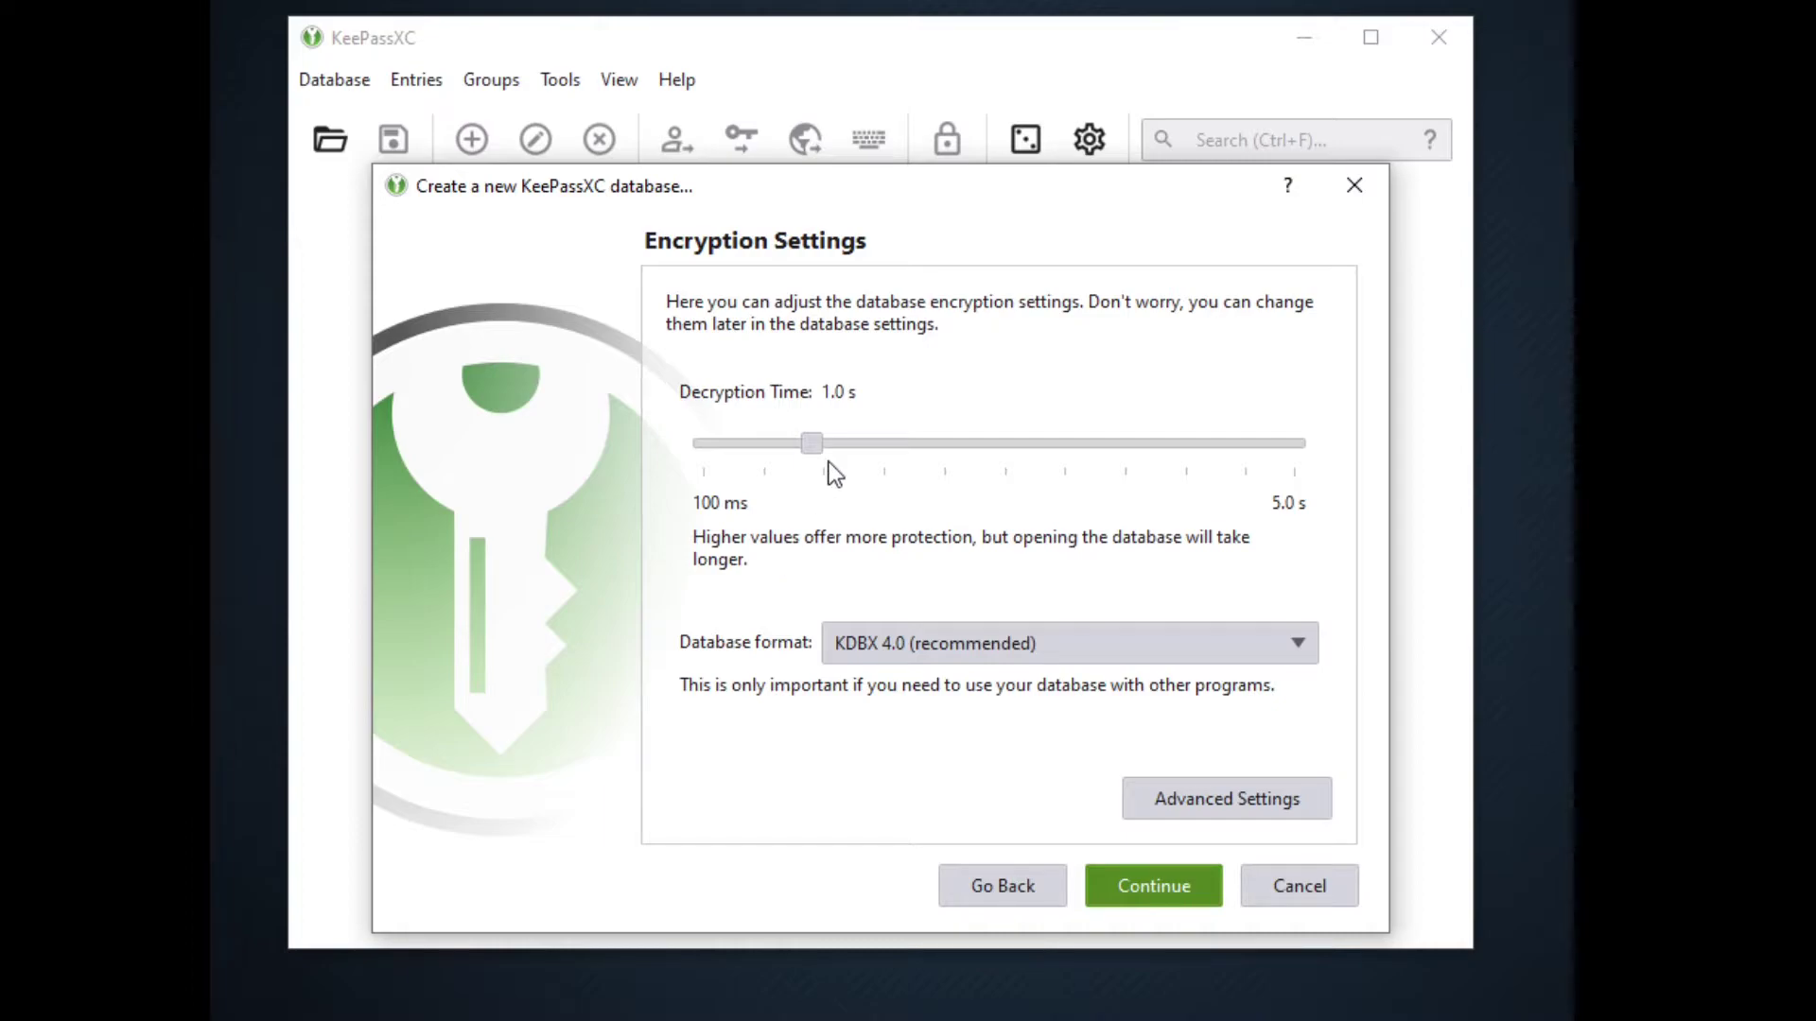
left_click_drag(816, 442, 1061, 447)
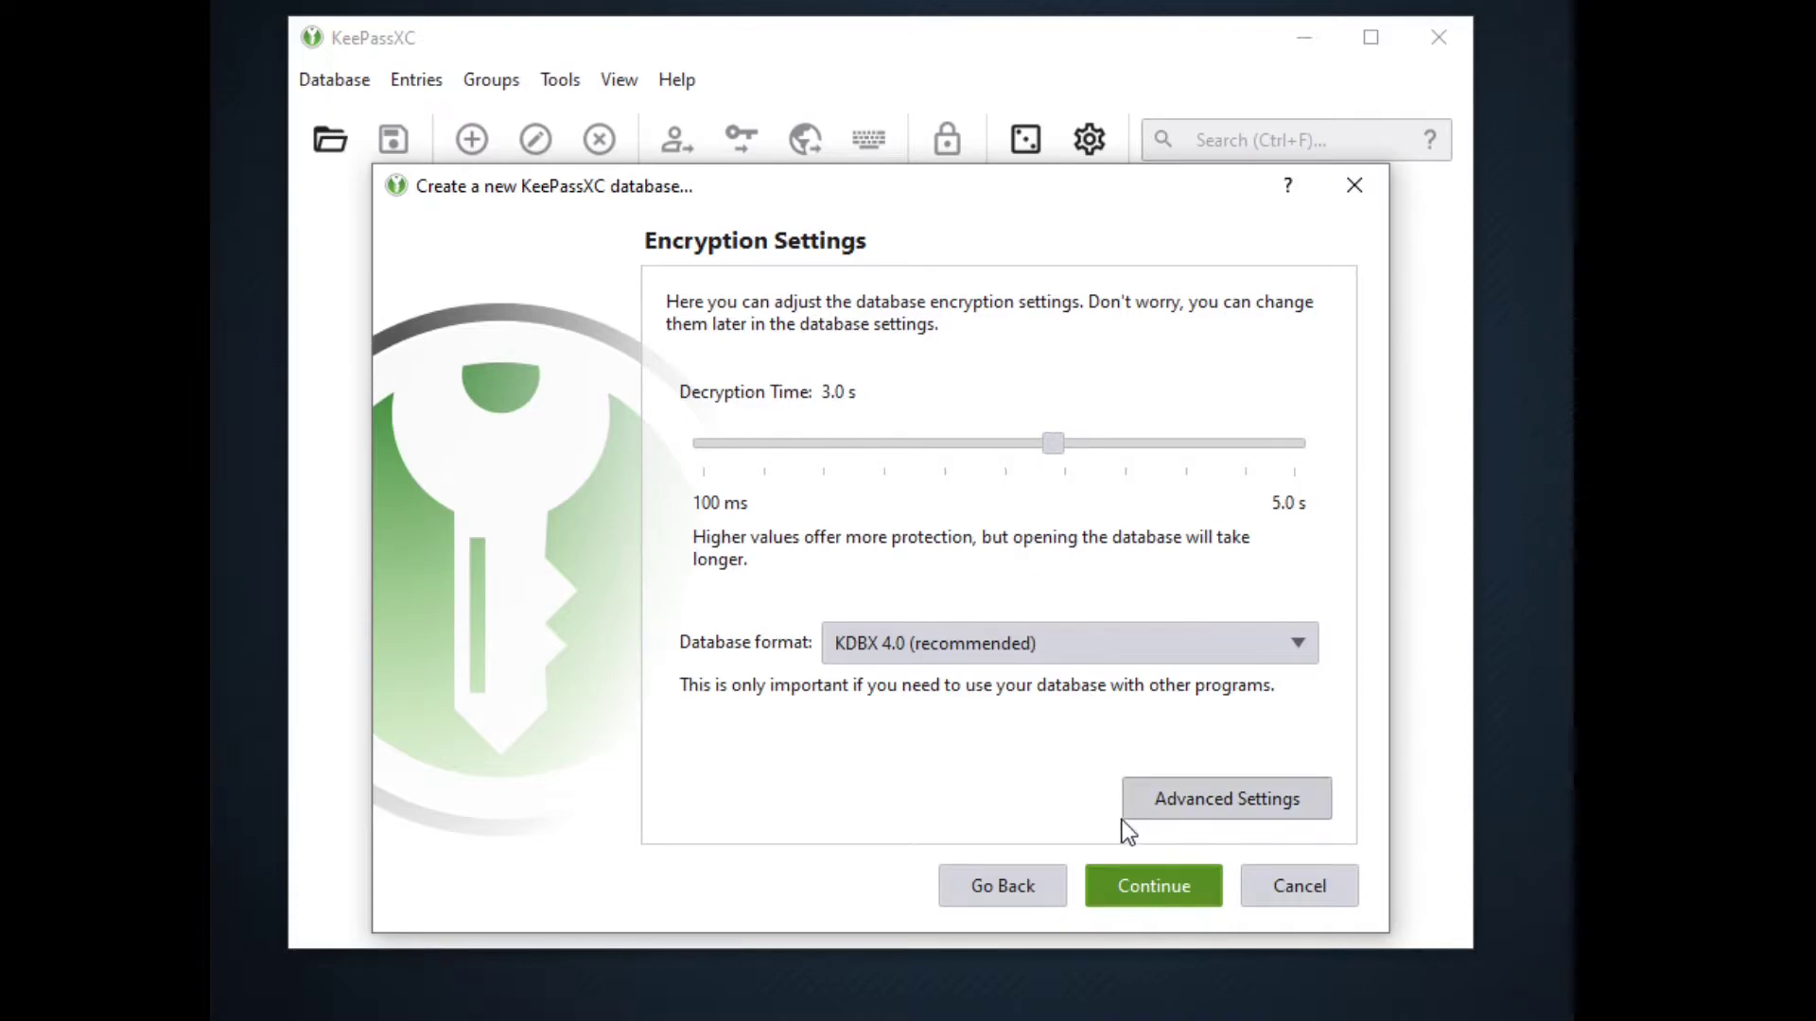
left_click(1153, 883)
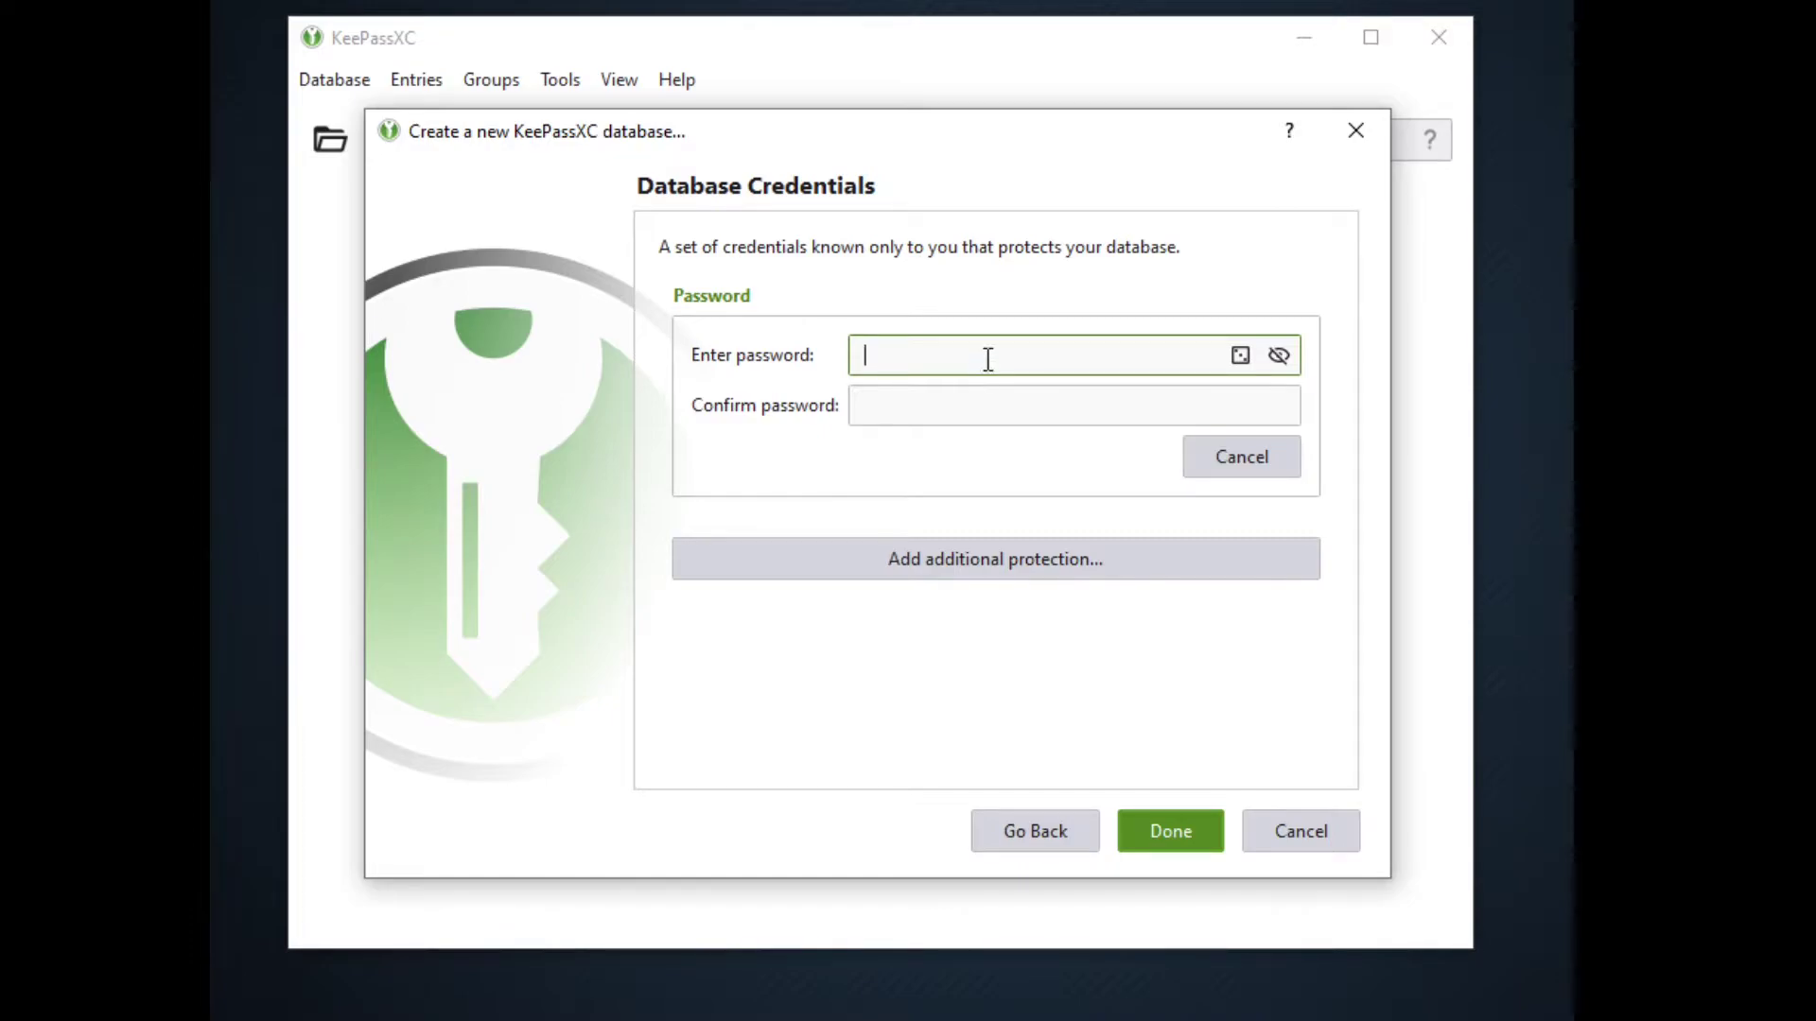
Enter and confirm the database's master password, shown in plain text, and finish setup
left_click(1292, 352)
type("password1")
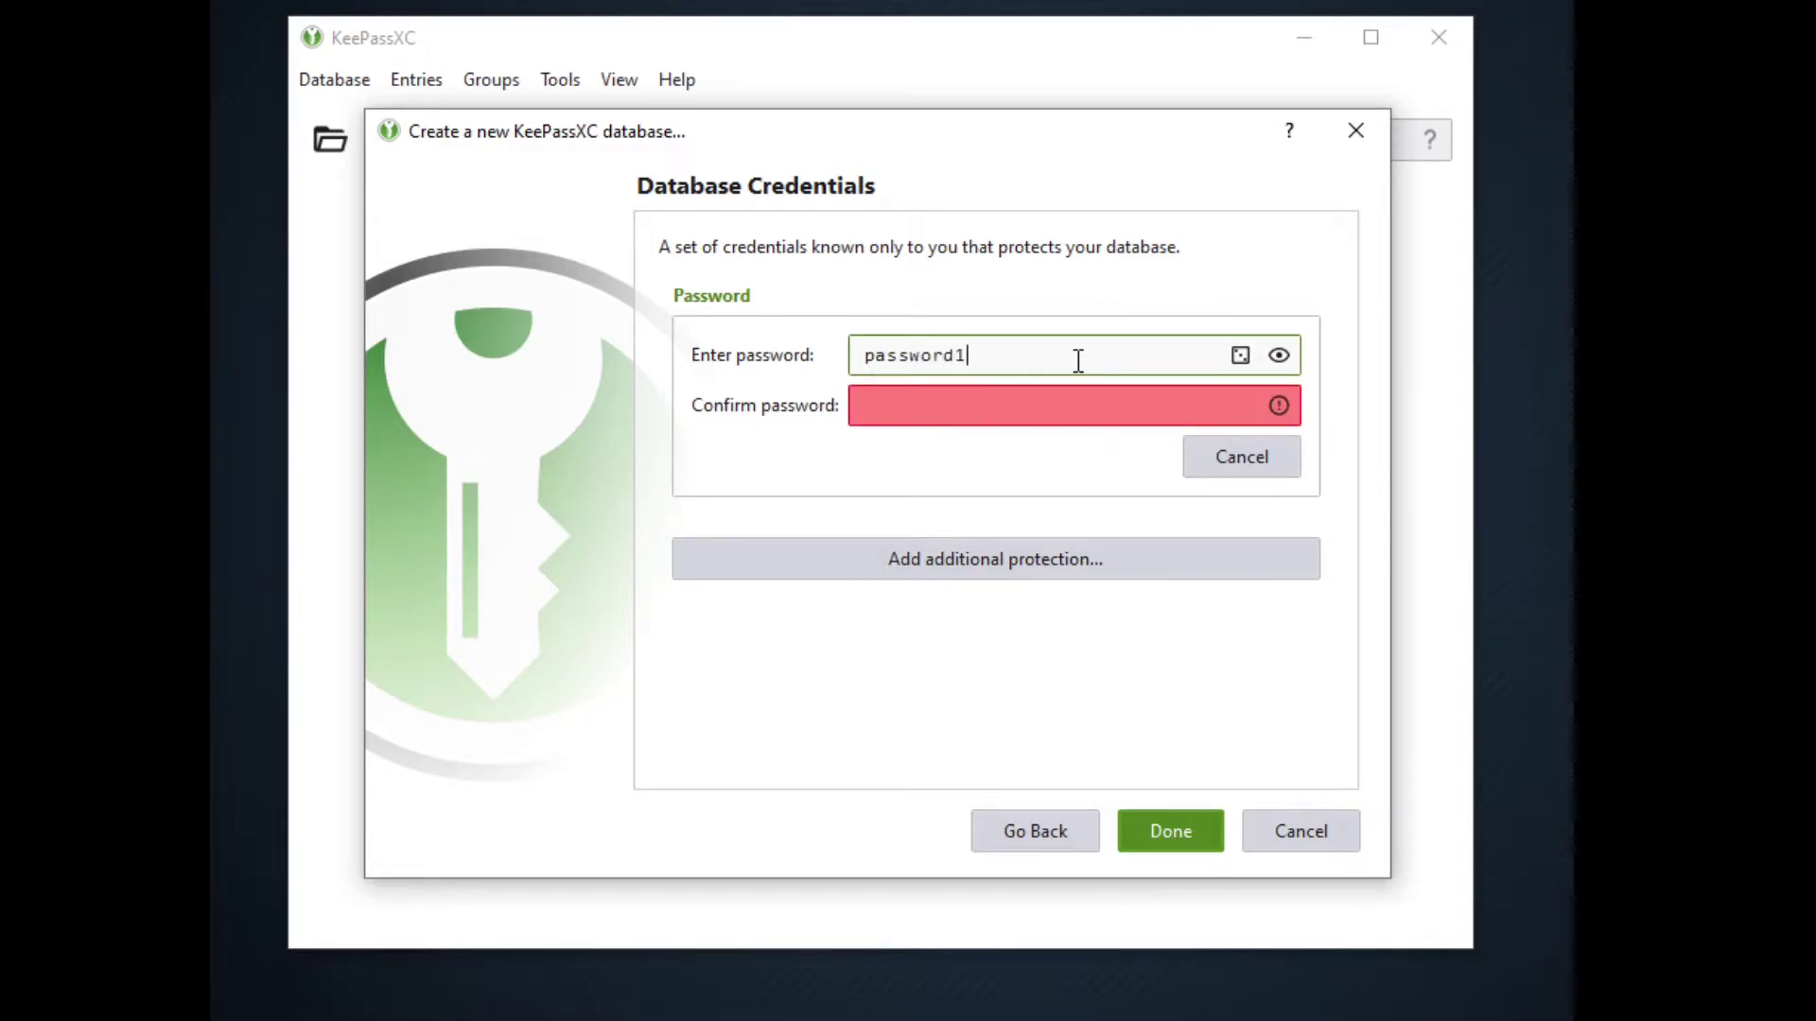
left_click(1063, 404)
type("pas")
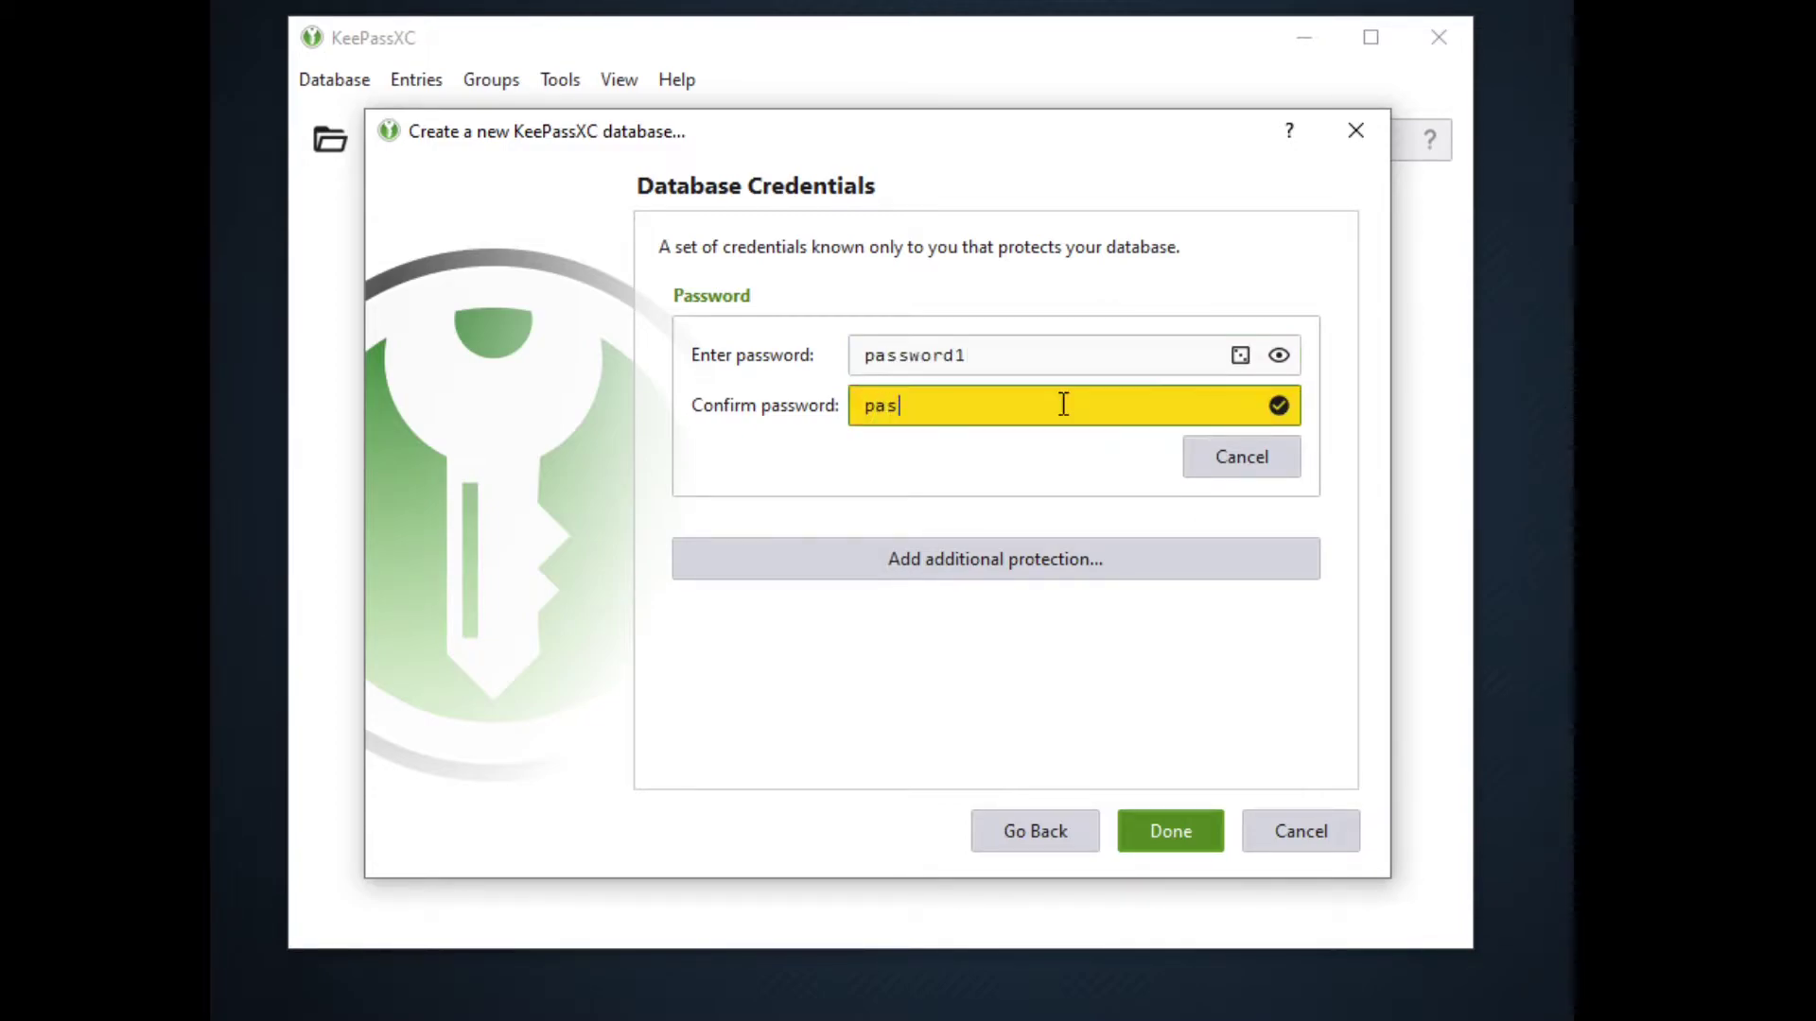
type("sword1")
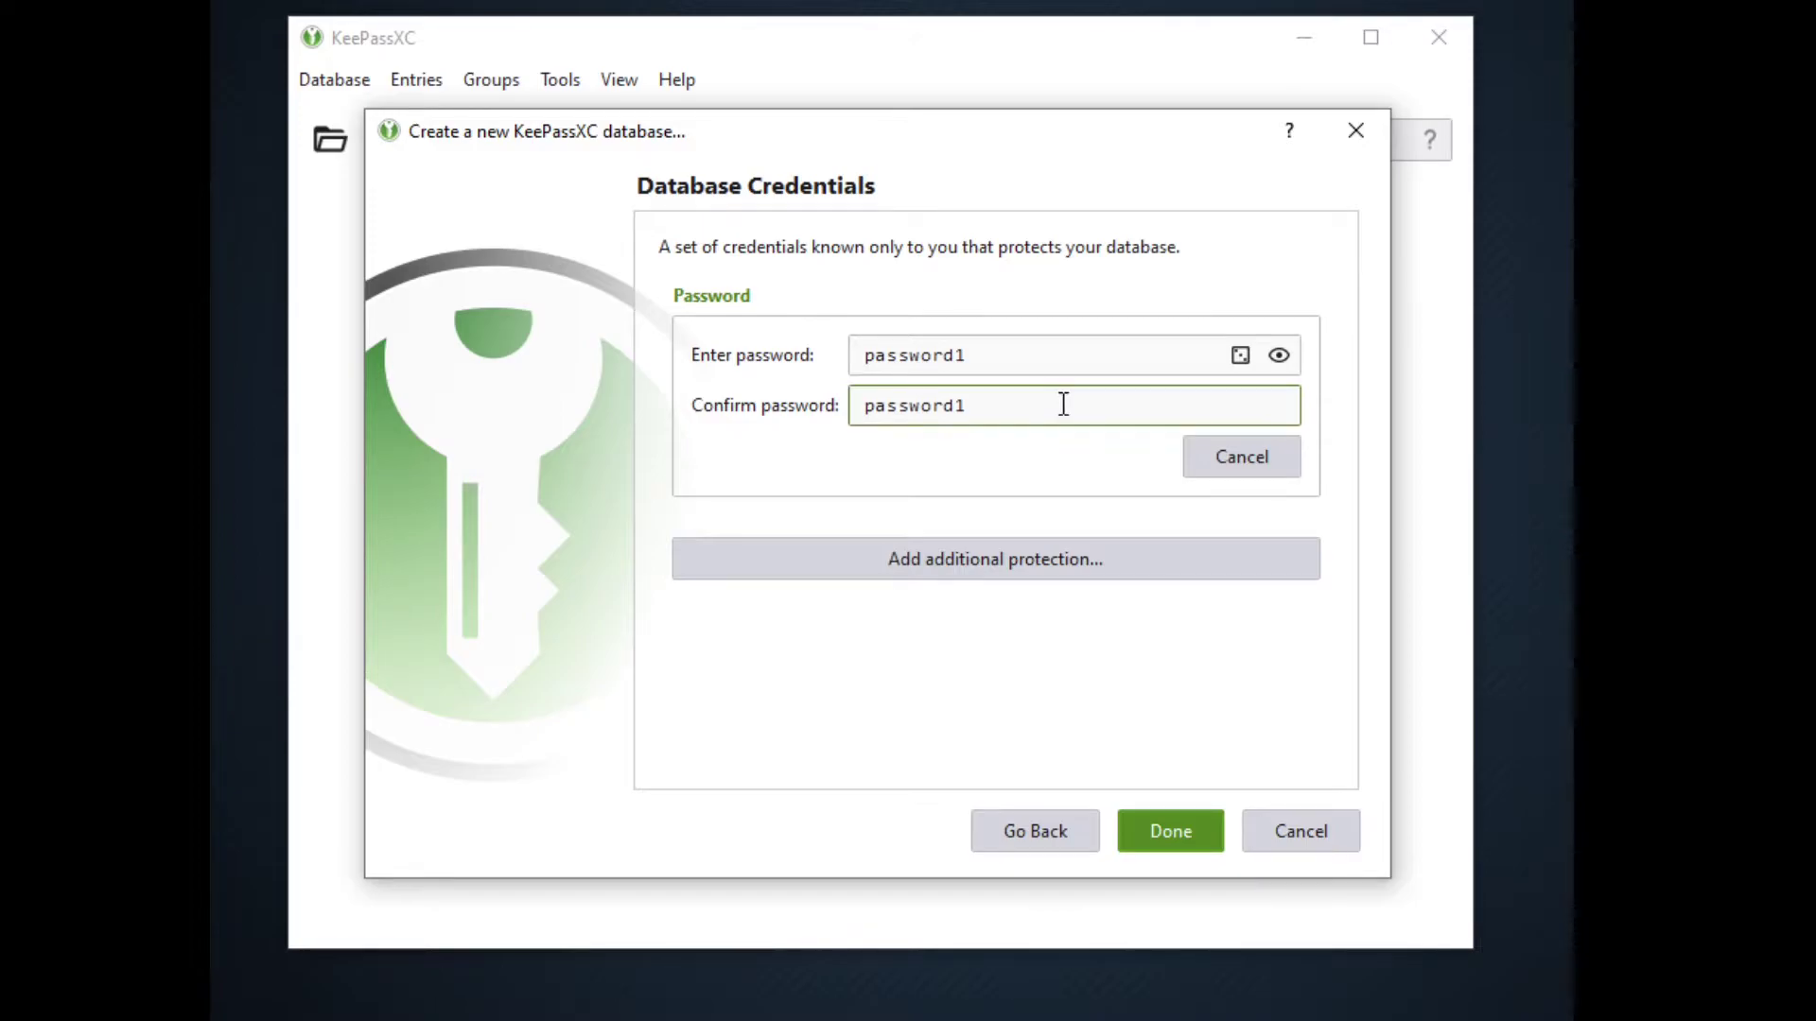
left_click(1165, 836)
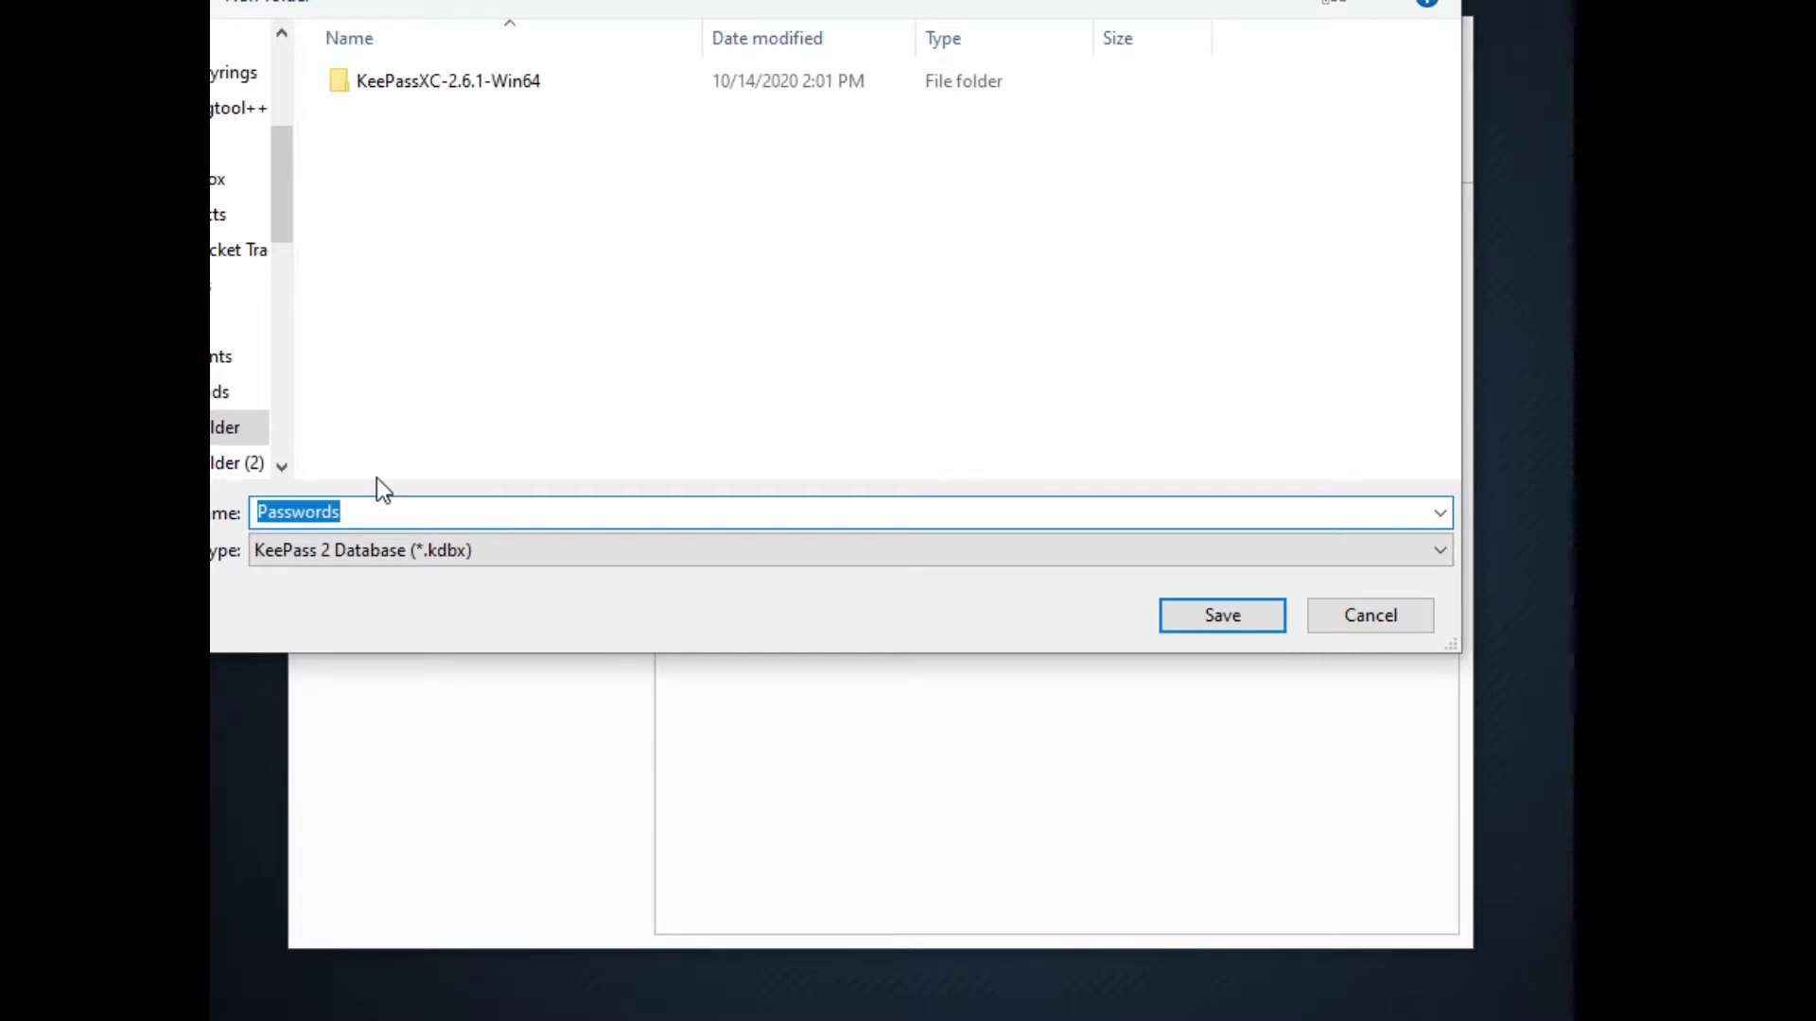
Save the new database file as Passwords.kdbx
left_click(355, 512)
left_click_drag(365, 511, 259, 507)
left_click(1224, 616)
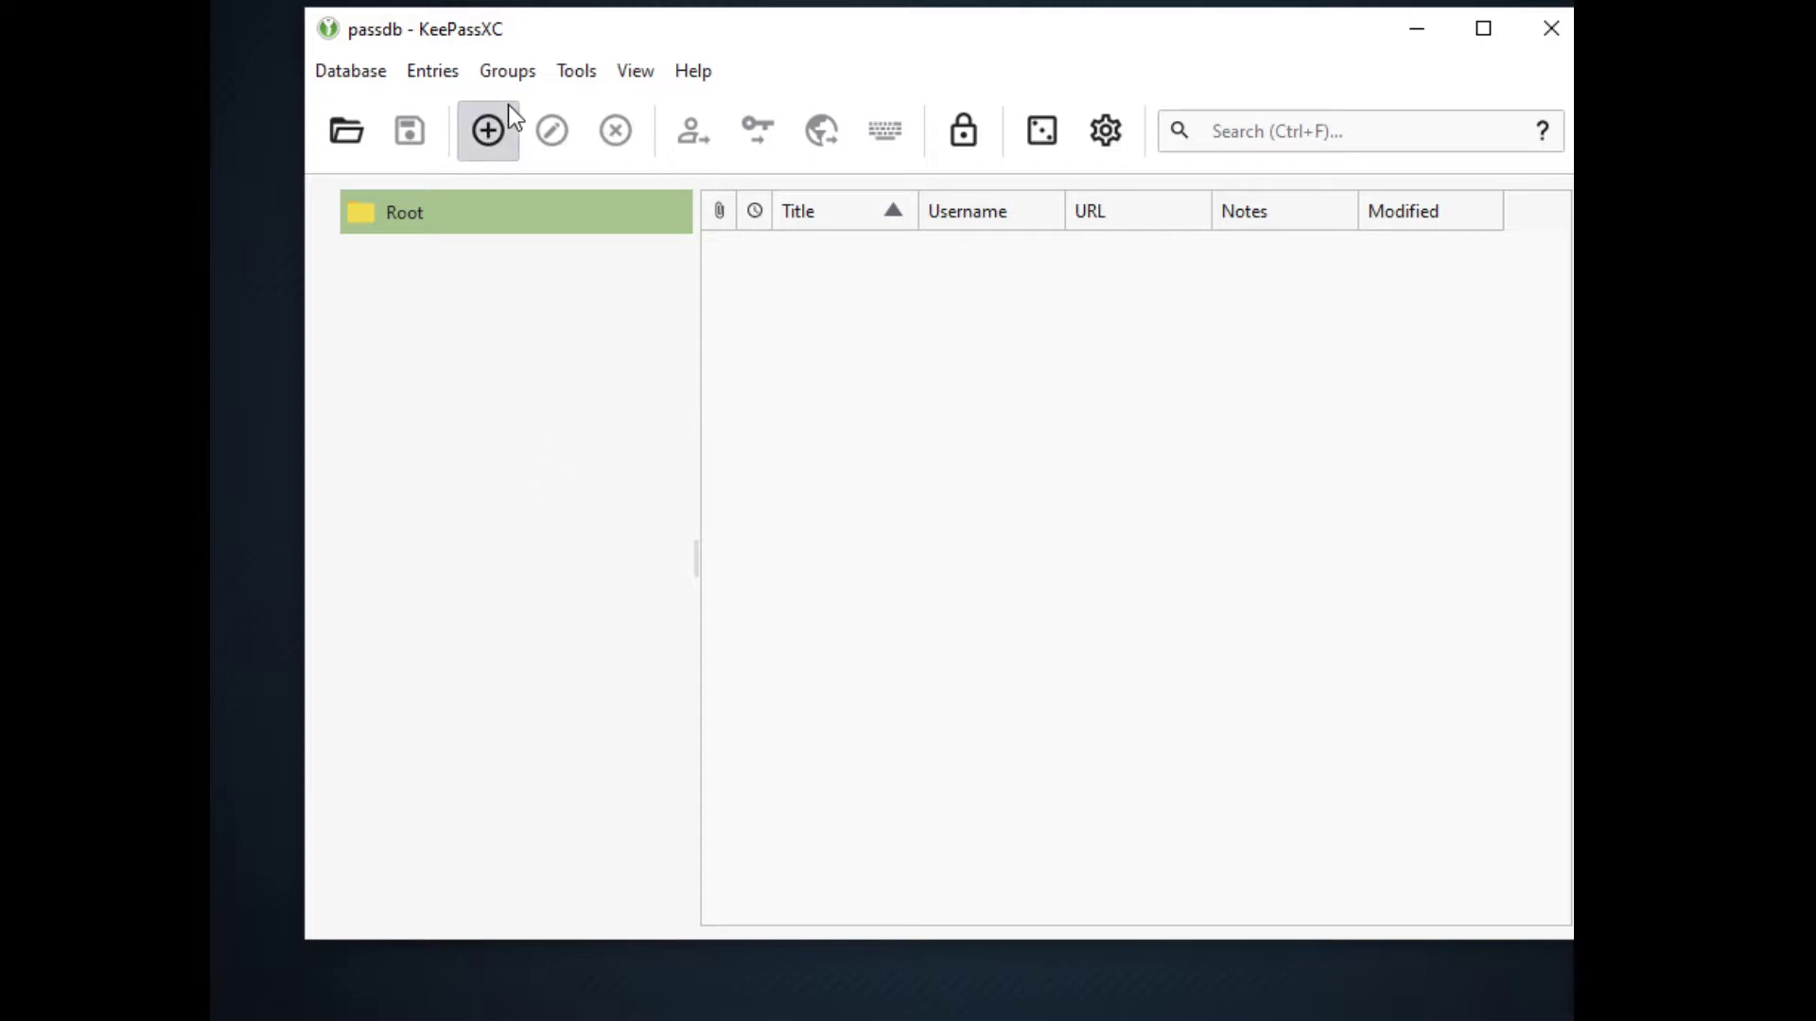
left_click(492, 130)
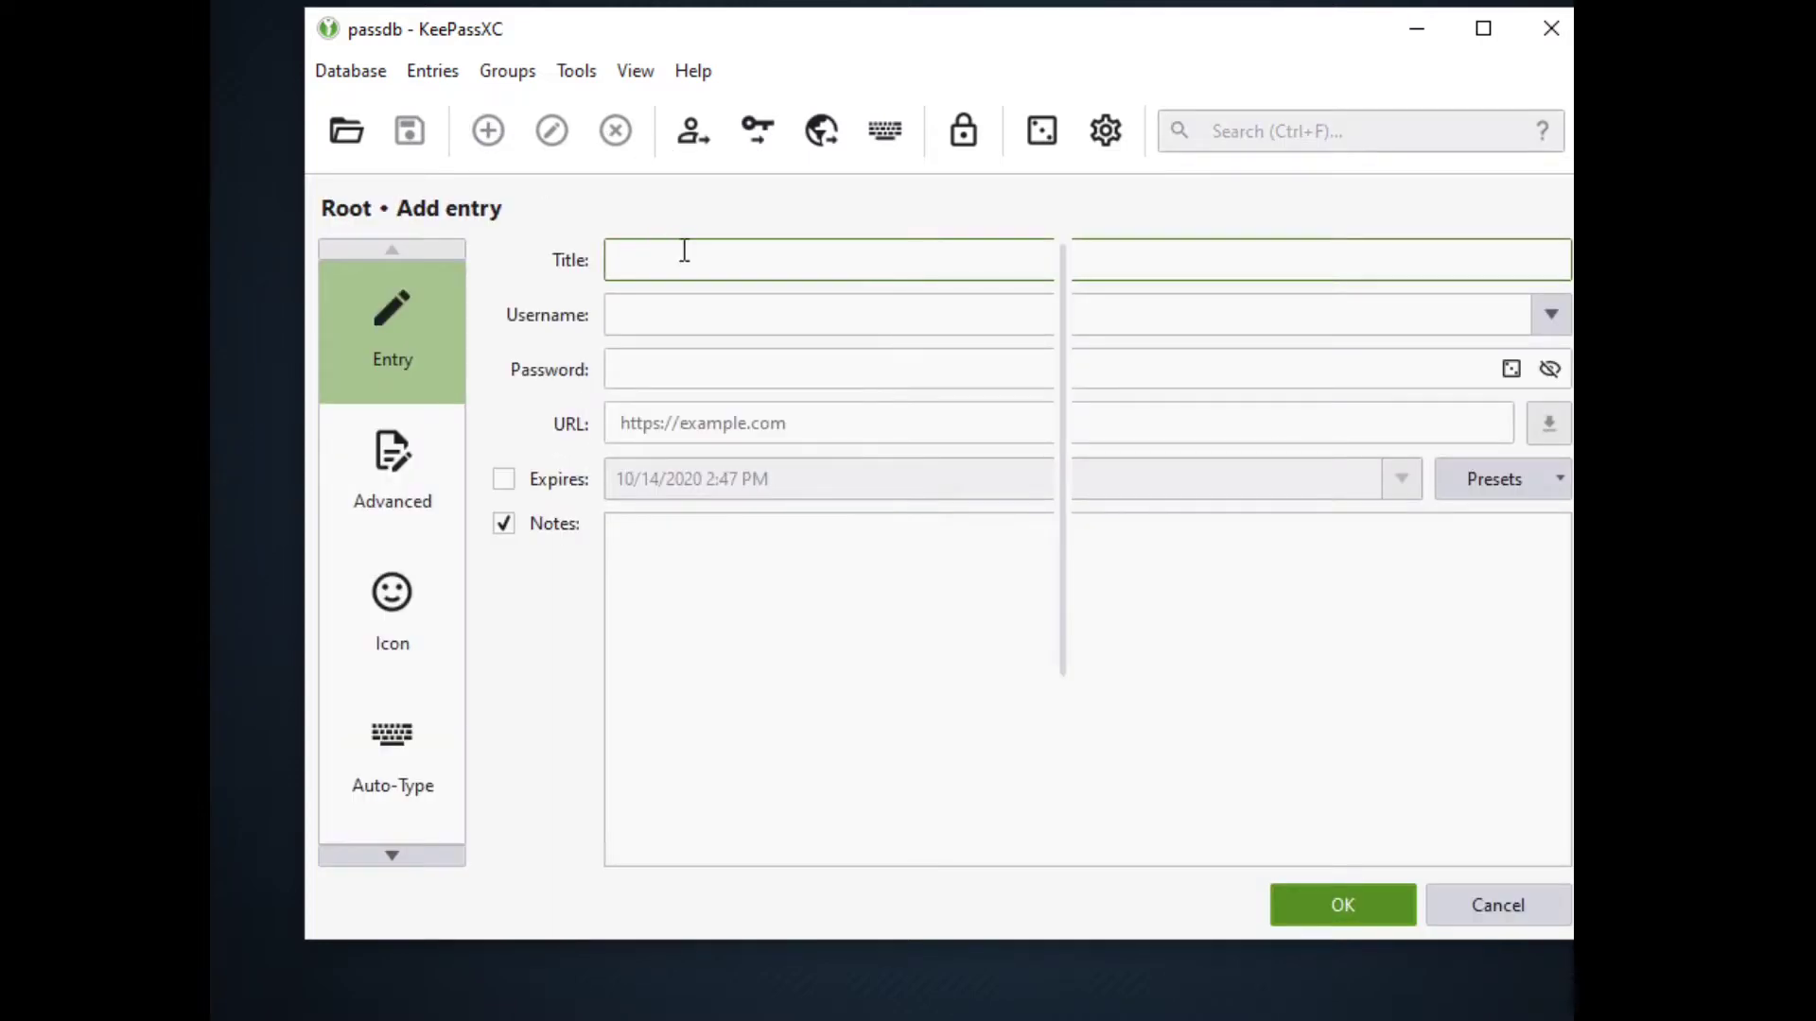
left_click_drag(1572, 371, 1549, 308)
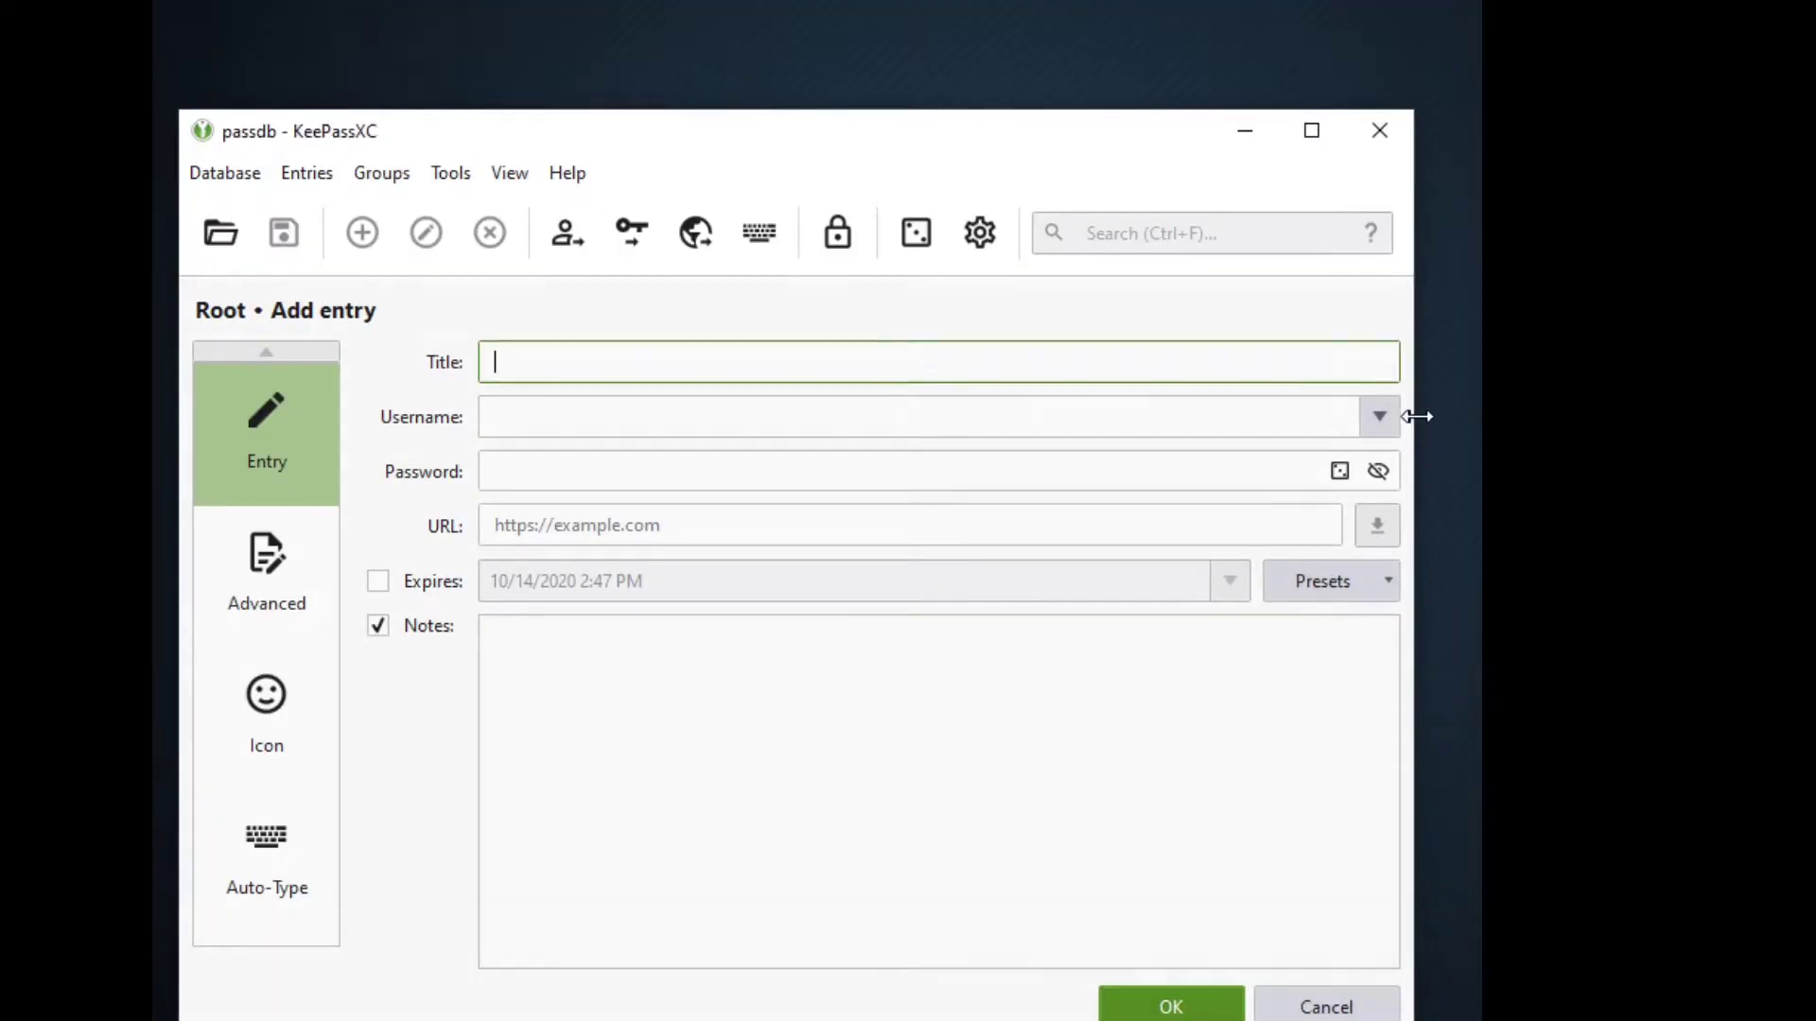
left_click_drag(1420, 411, 1384, 421)
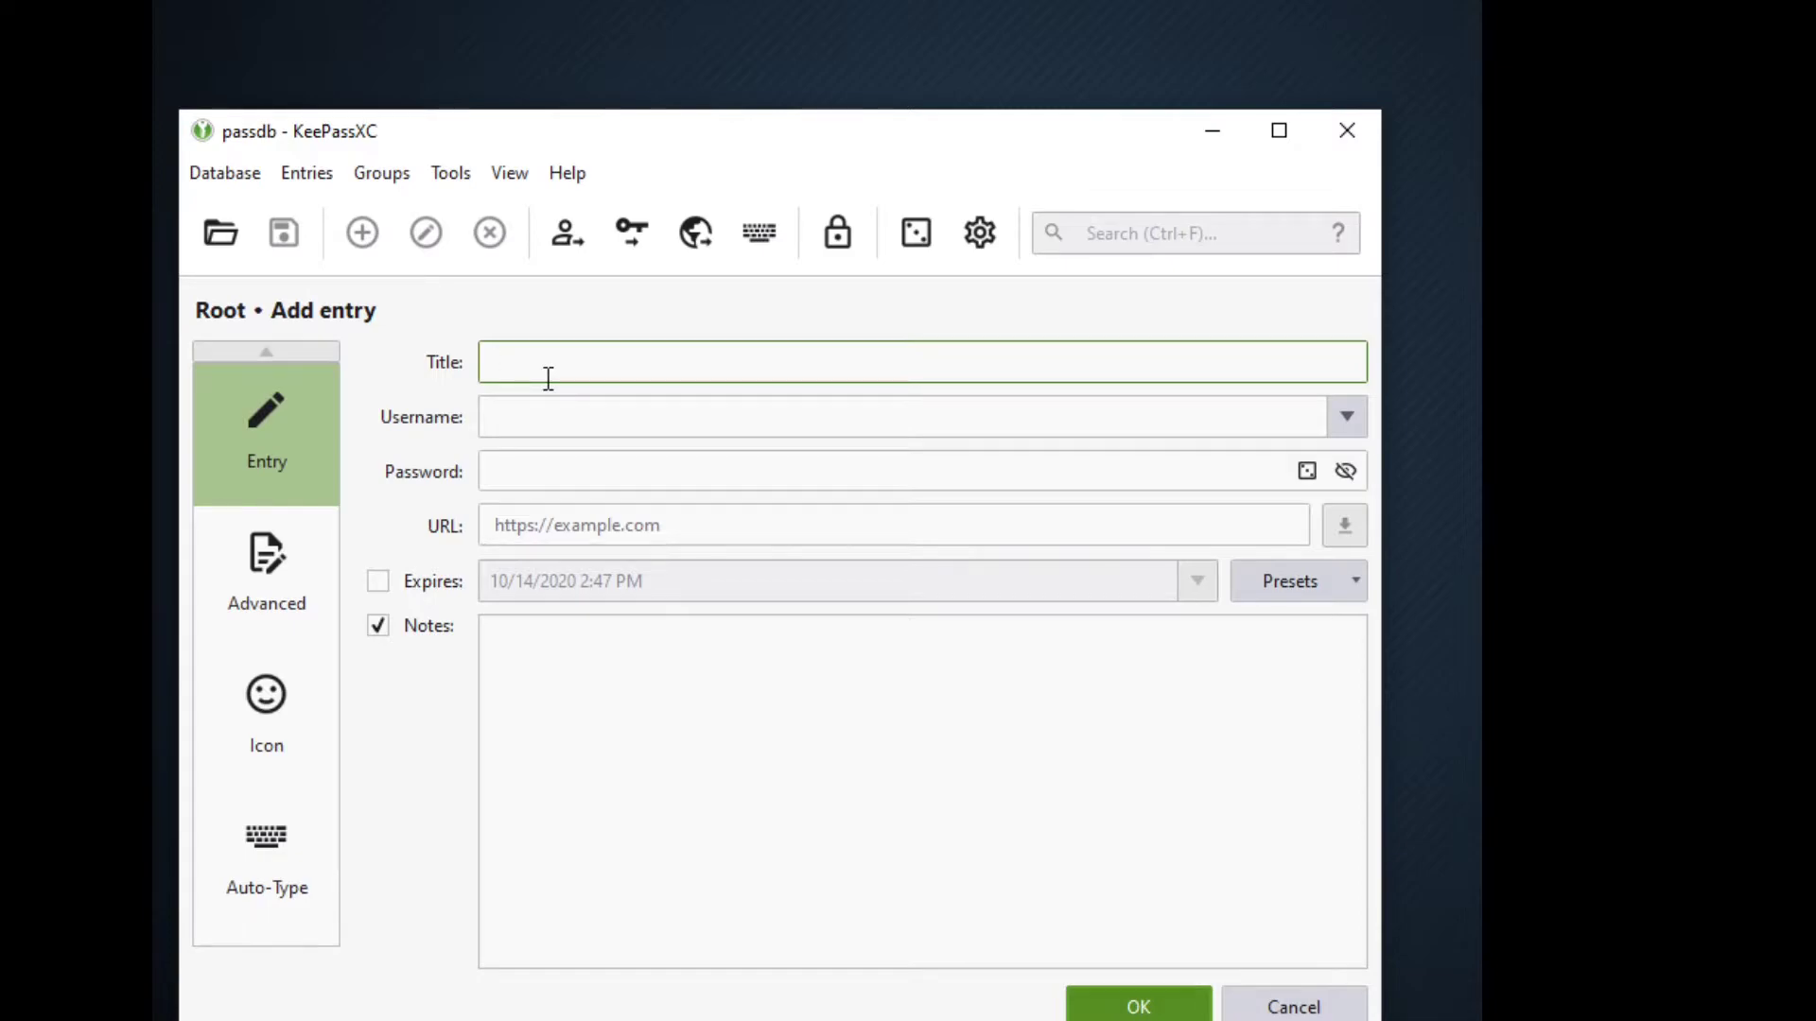
left_click(566, 422)
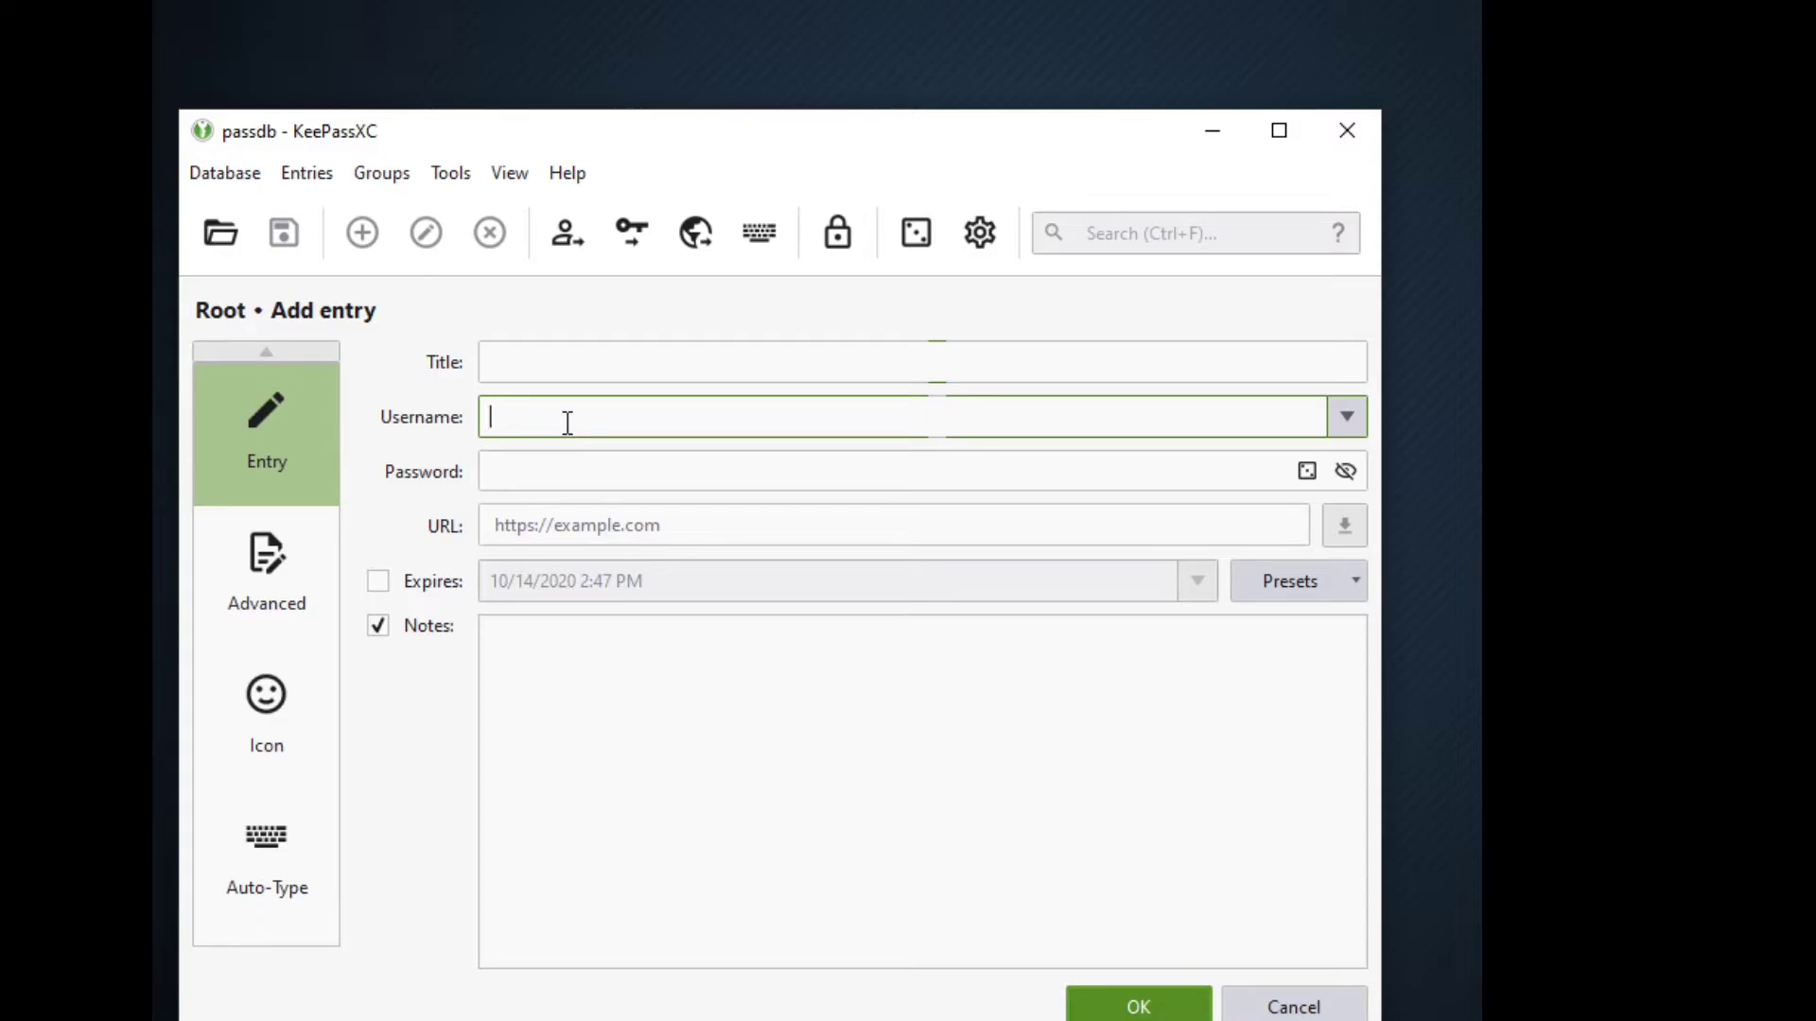
left_click(593, 484)
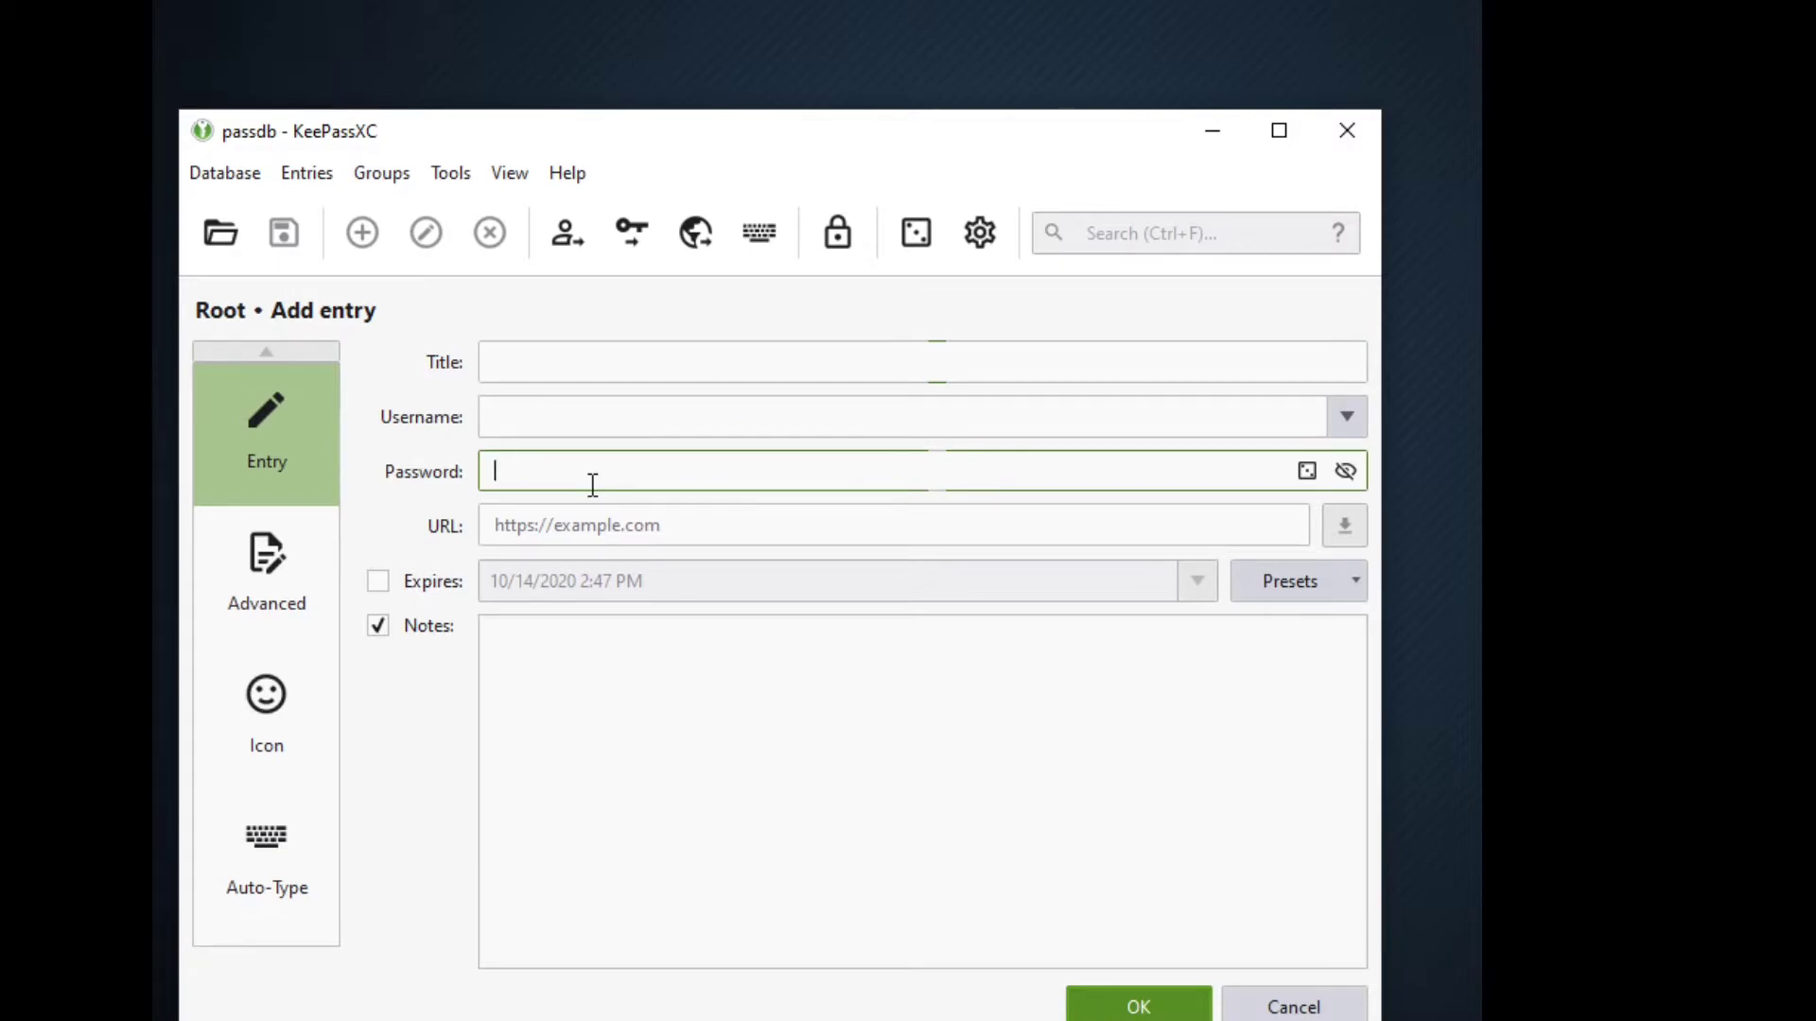
left_click(605, 526)
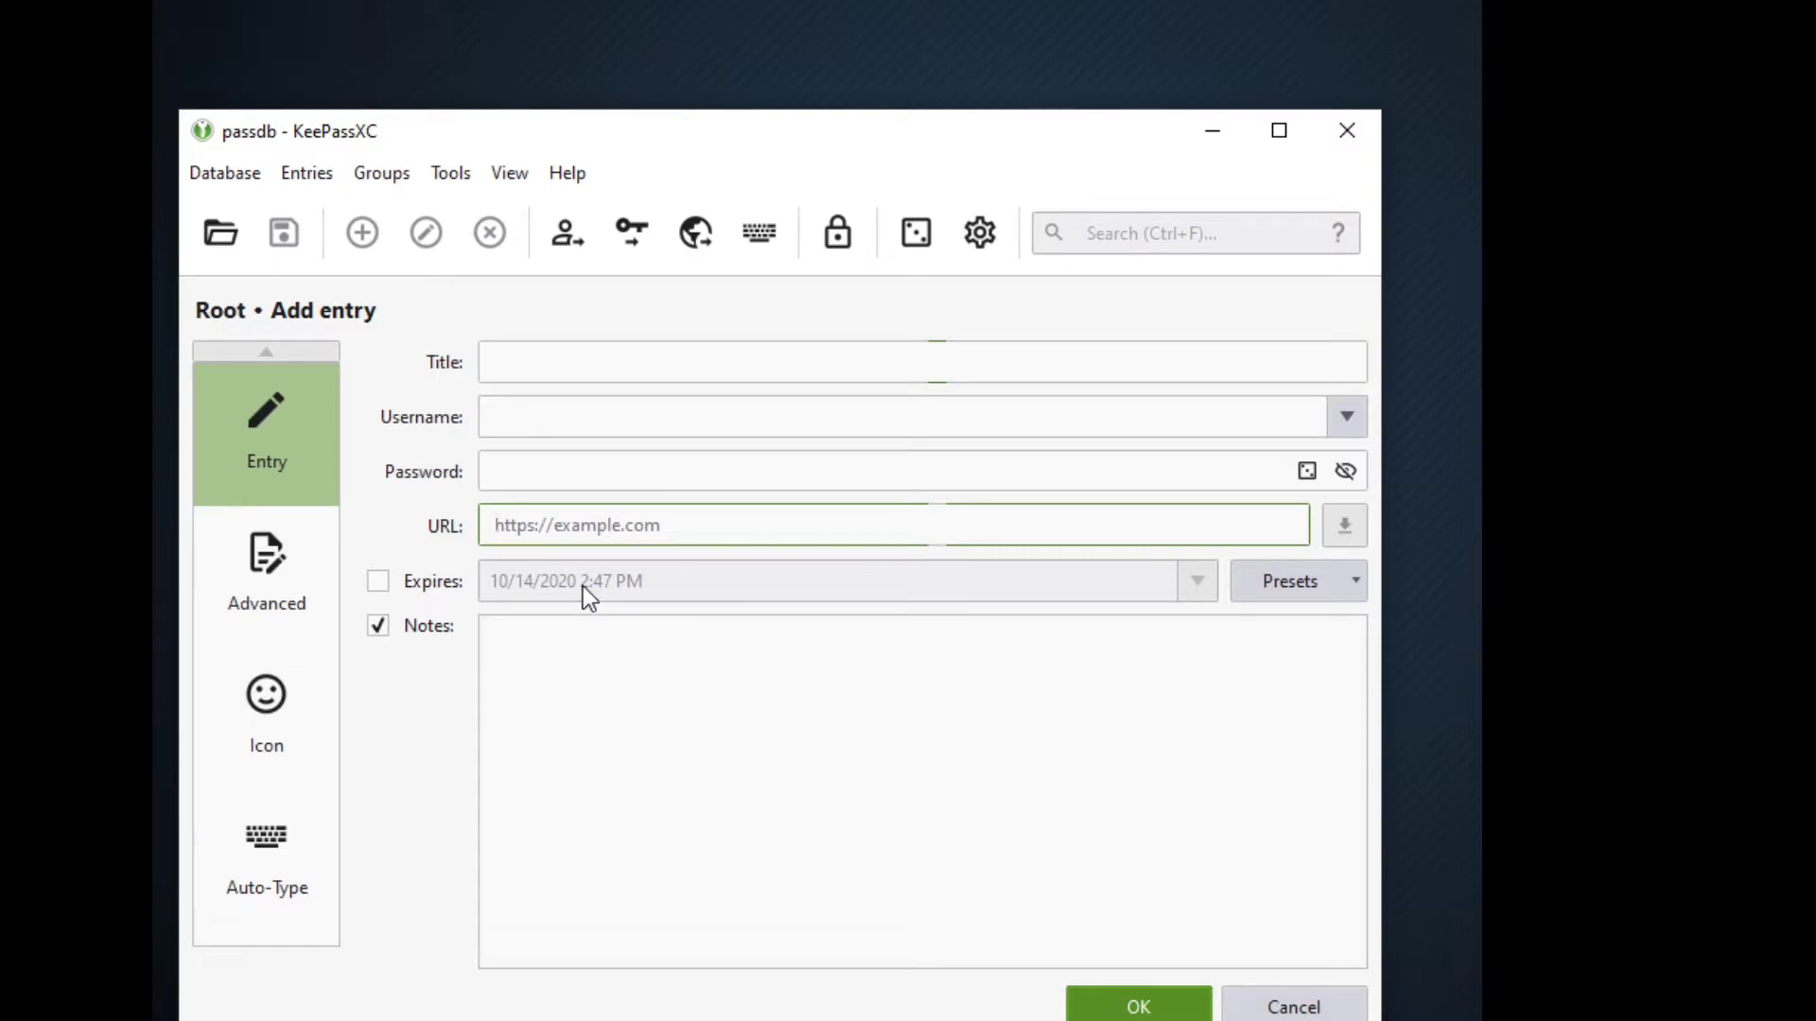
left_click(583, 642)
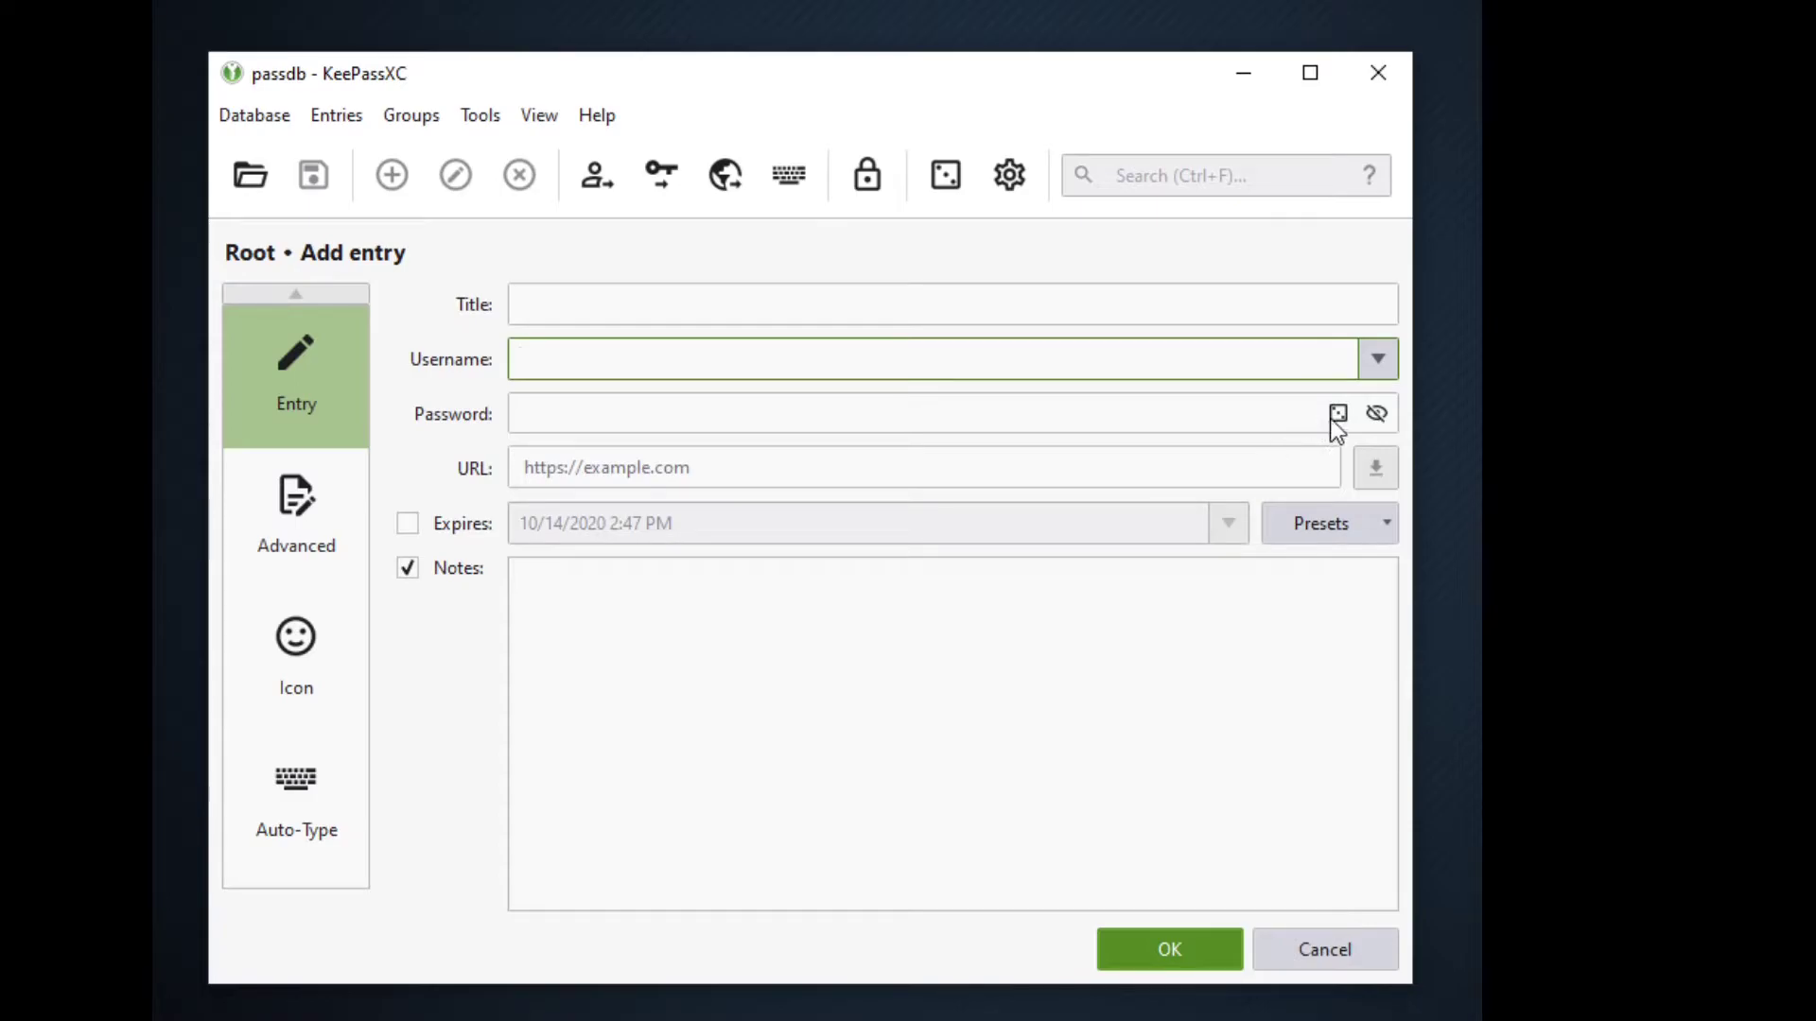
Generate a random 73-character password for the entry, displayed in plain text
left_click(1337, 414)
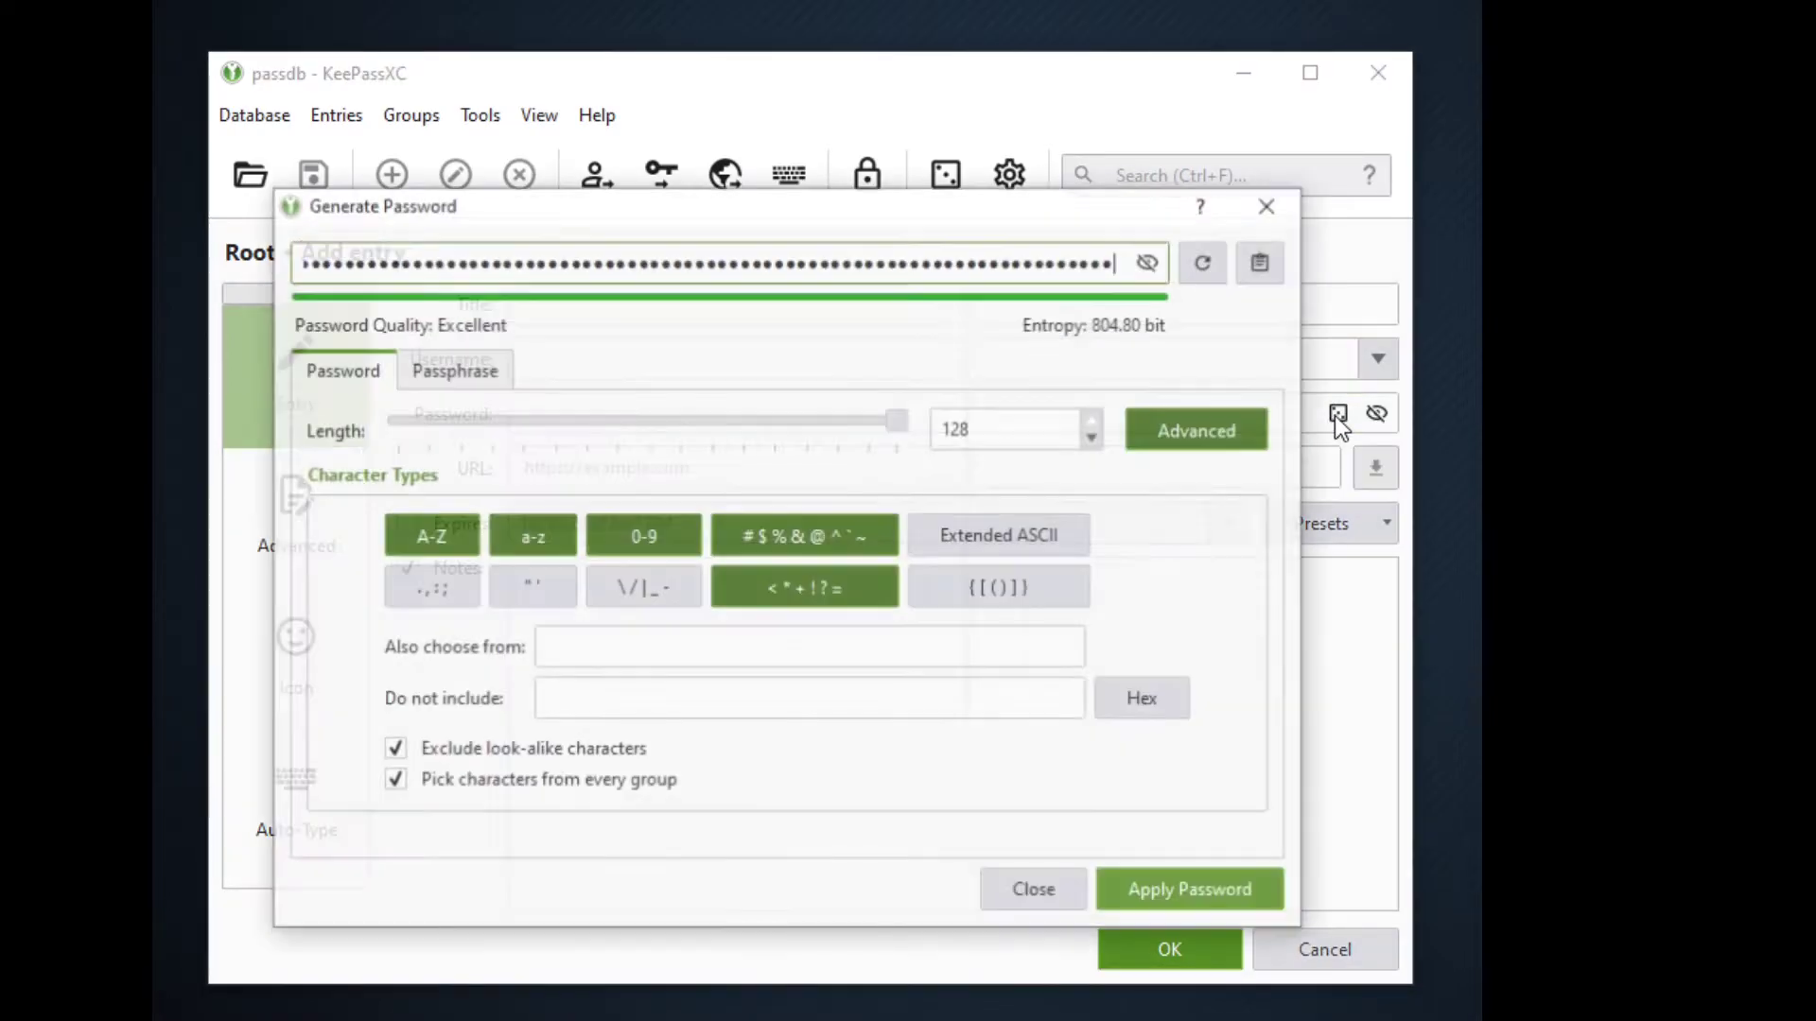
left_click(1147, 262)
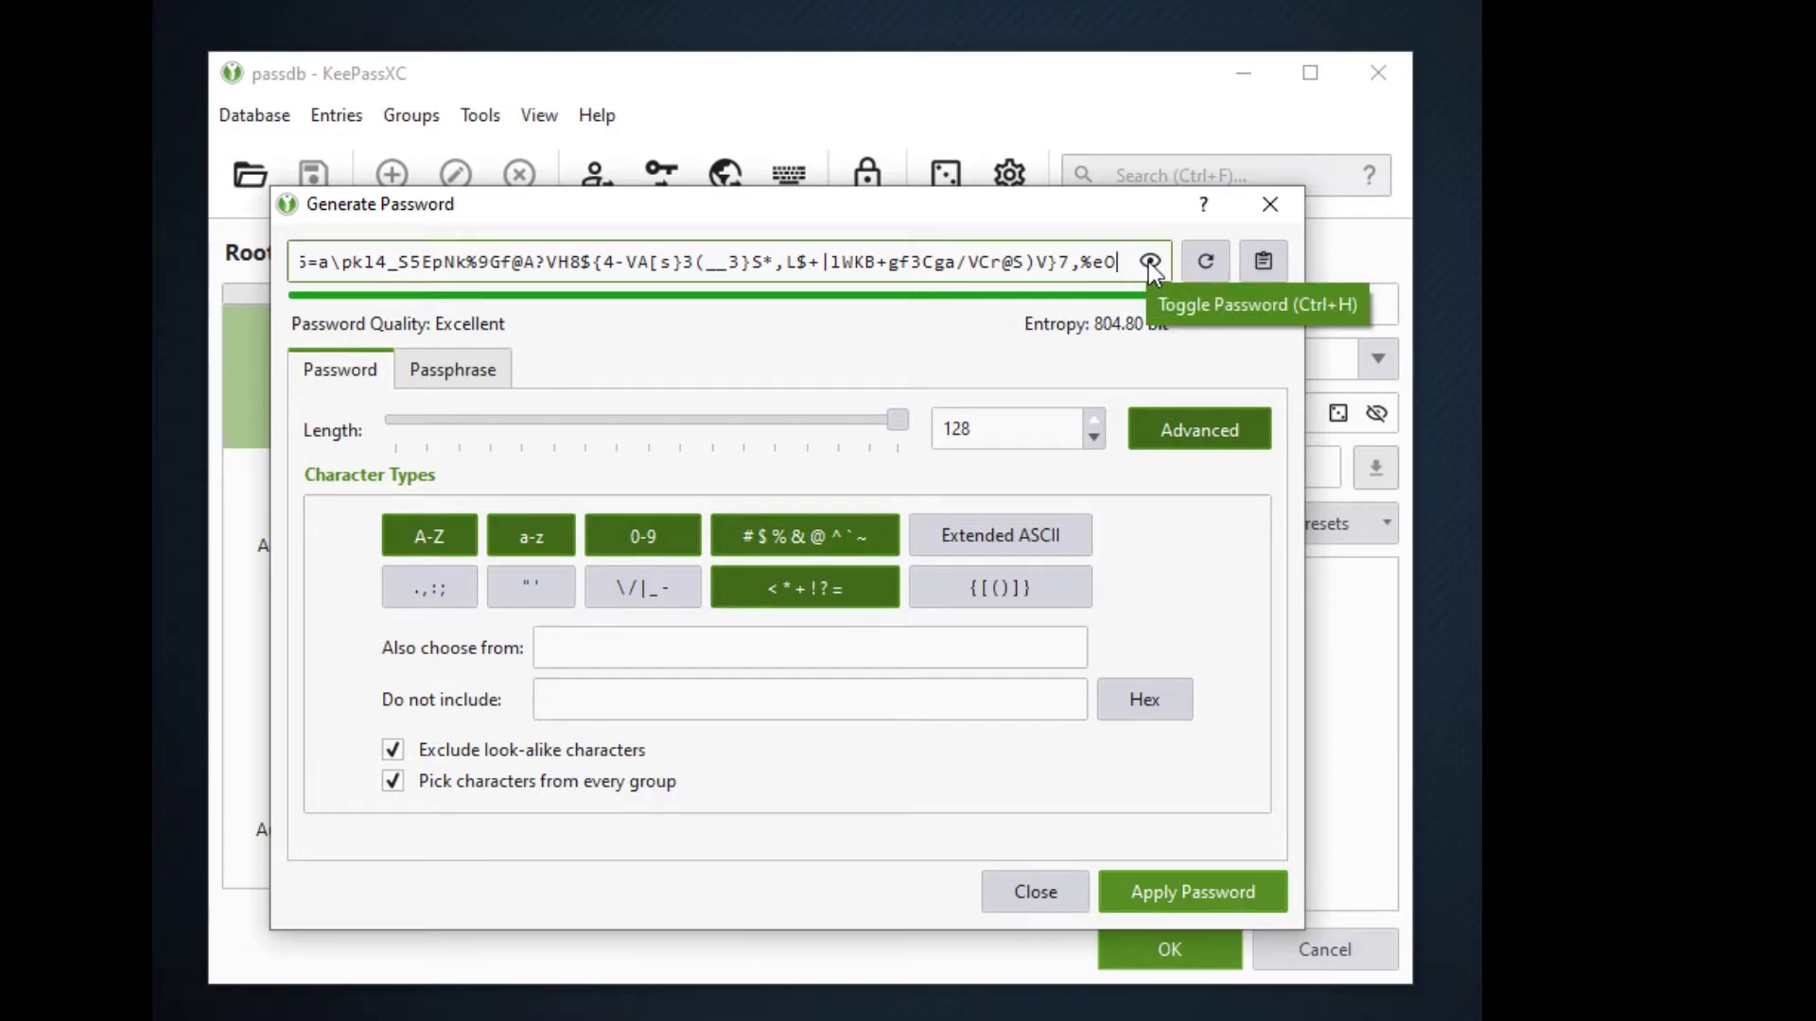
left_click(1151, 263)
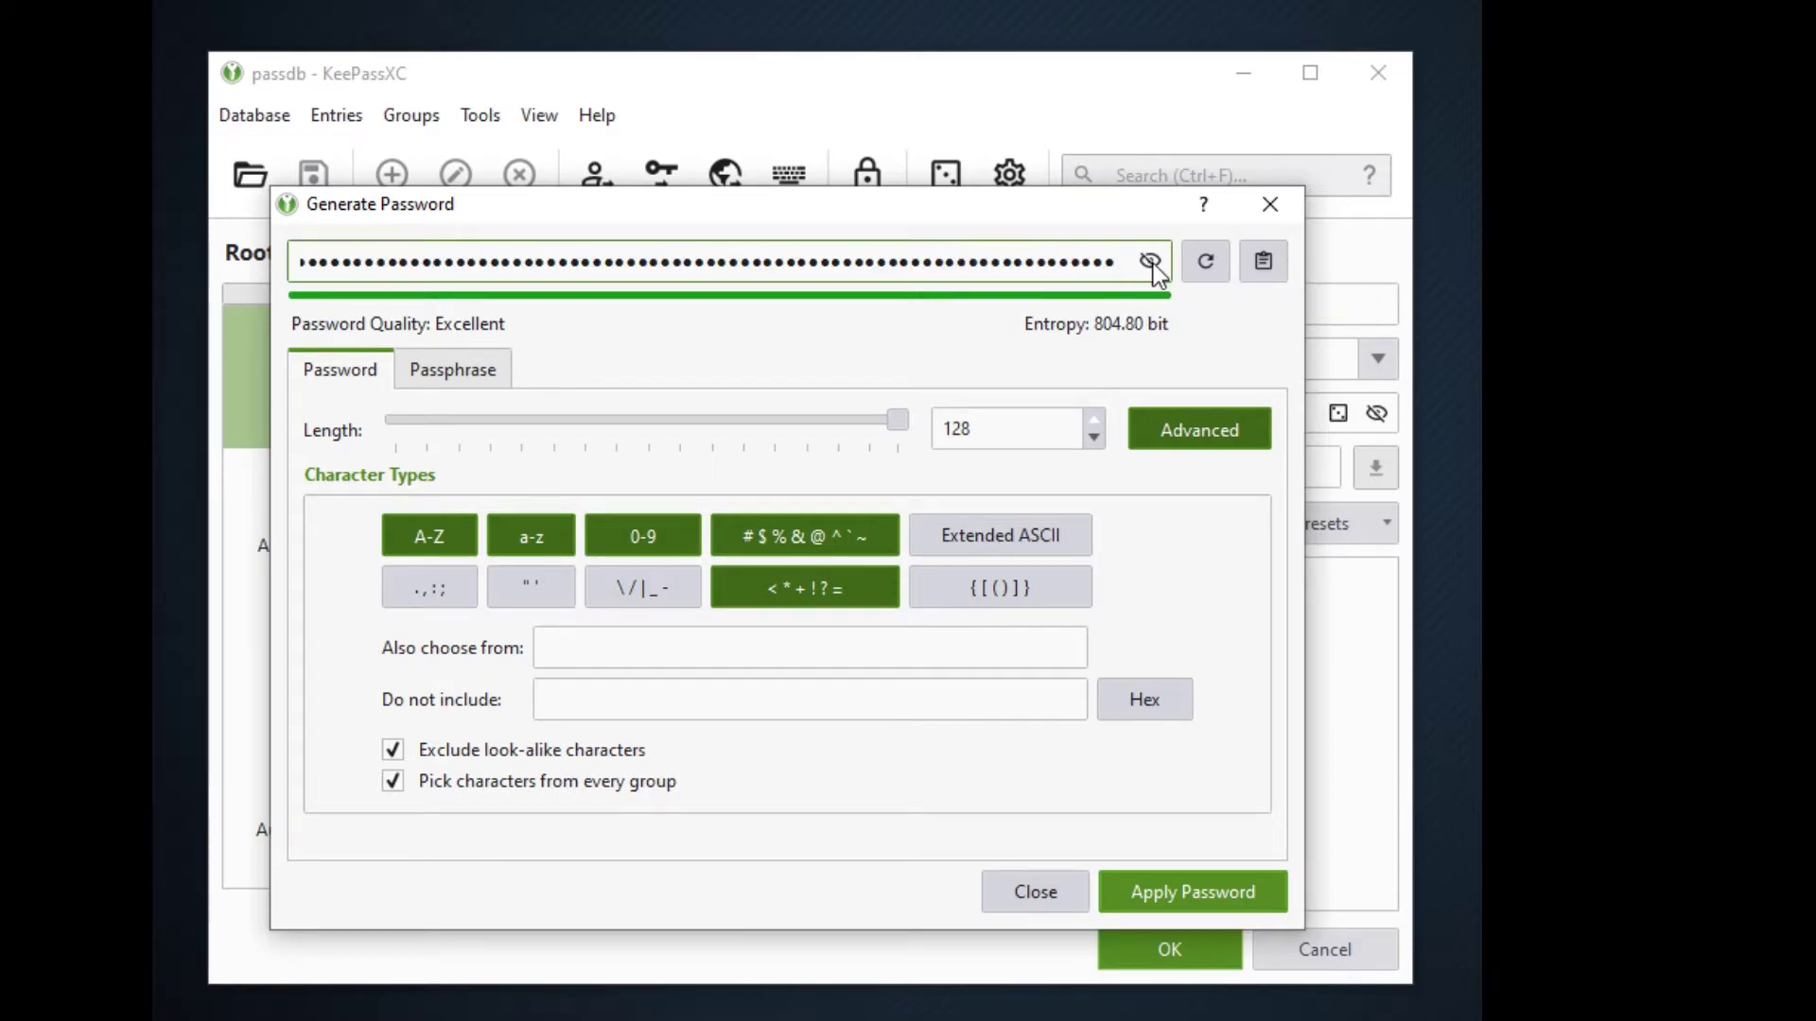
left_click(1151, 263)
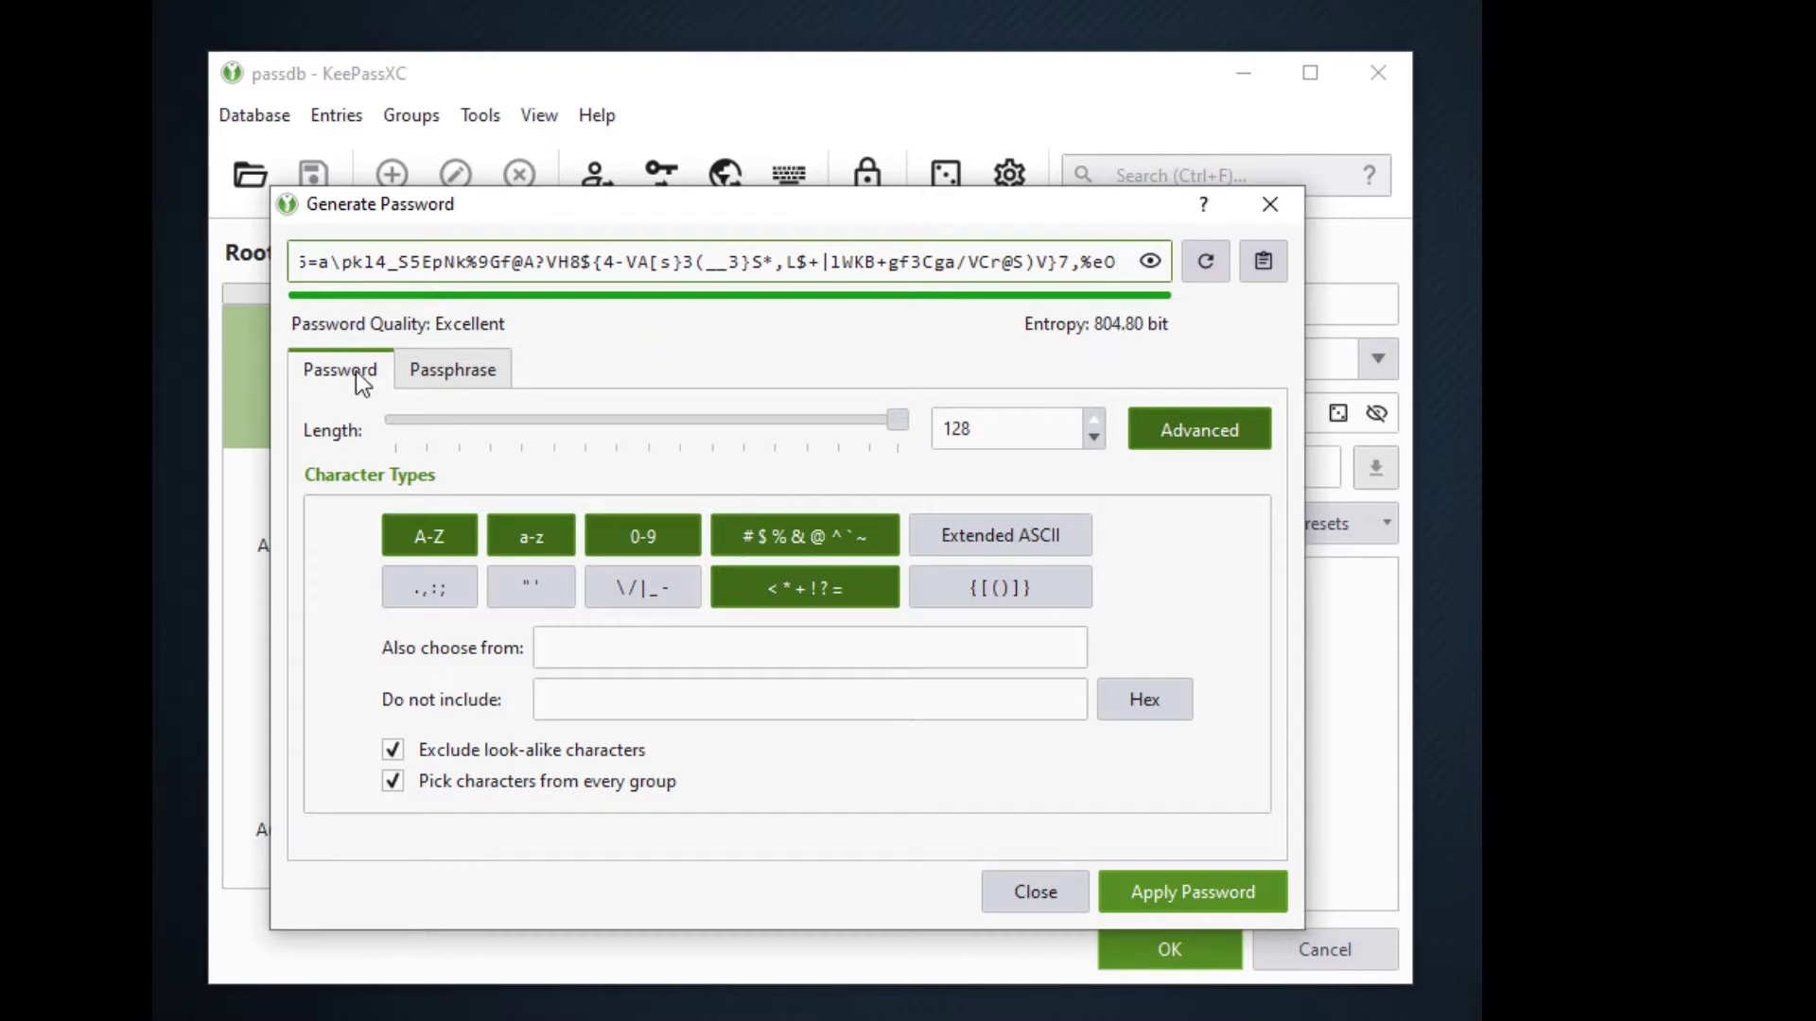
left_click(450, 368)
left_click(363, 374)
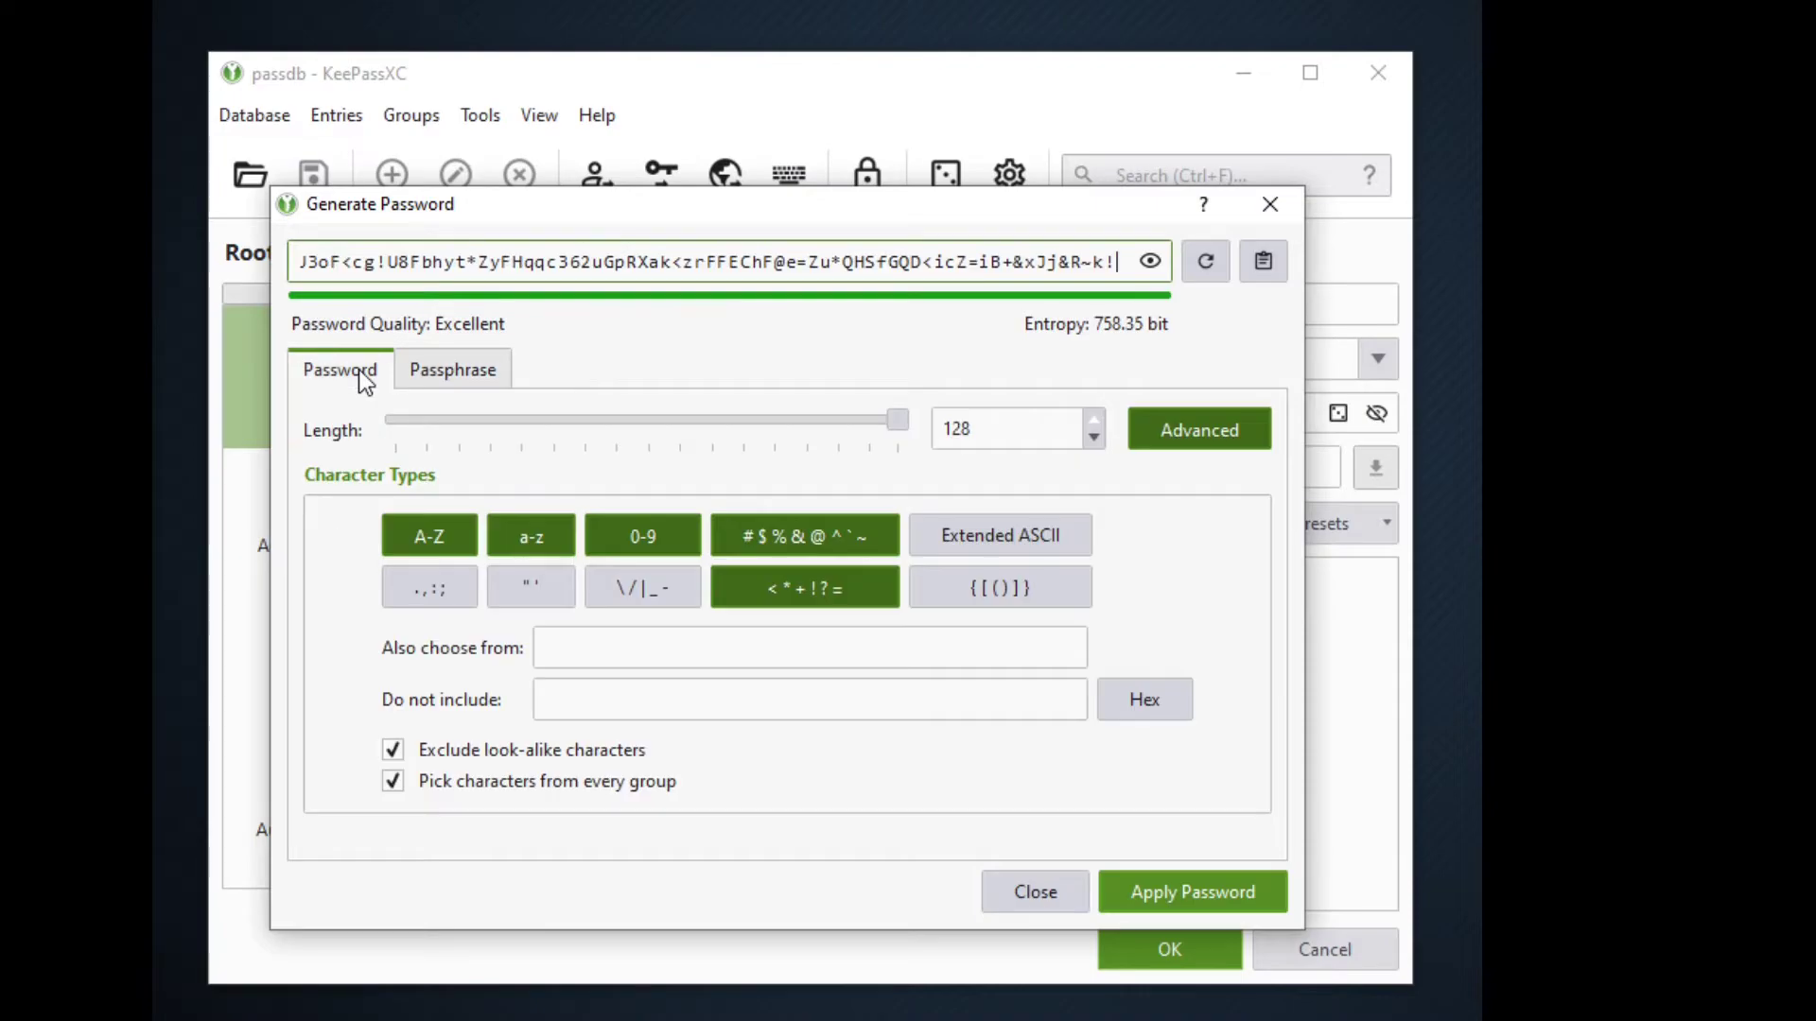
left_click_drag(401, 432, 922, 426)
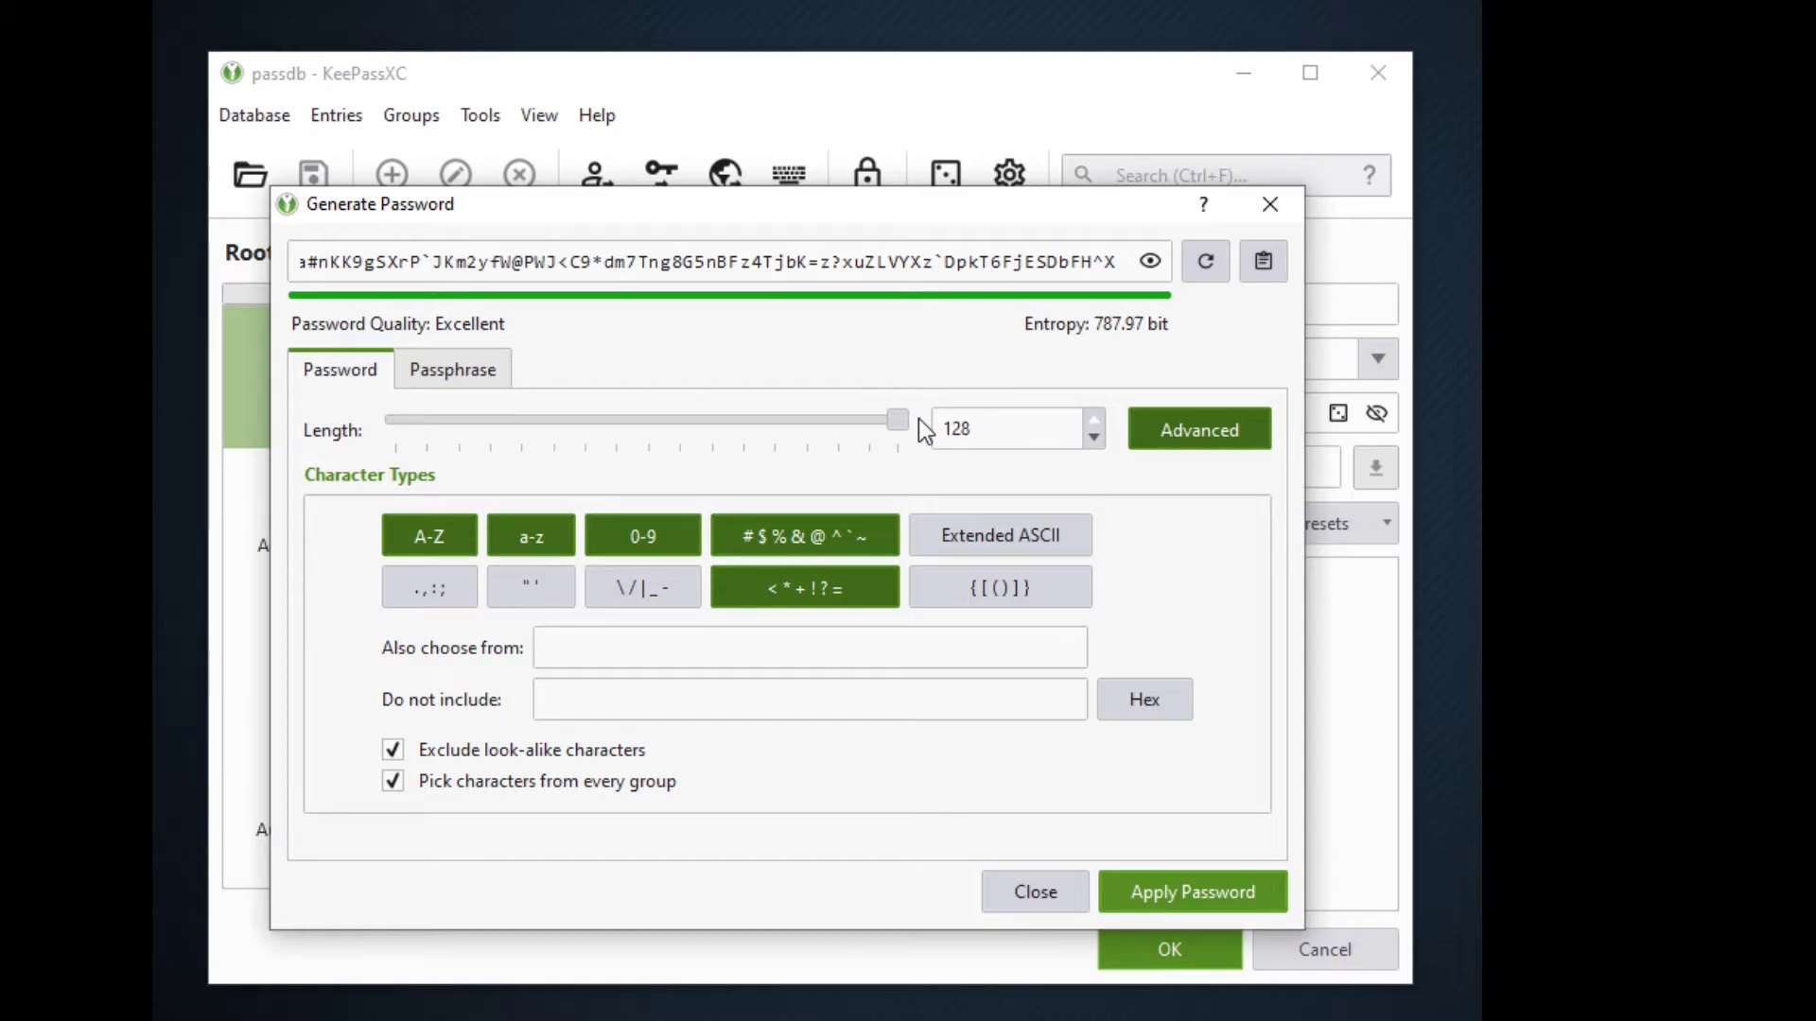
left_click_drag(896, 420, 675, 420)
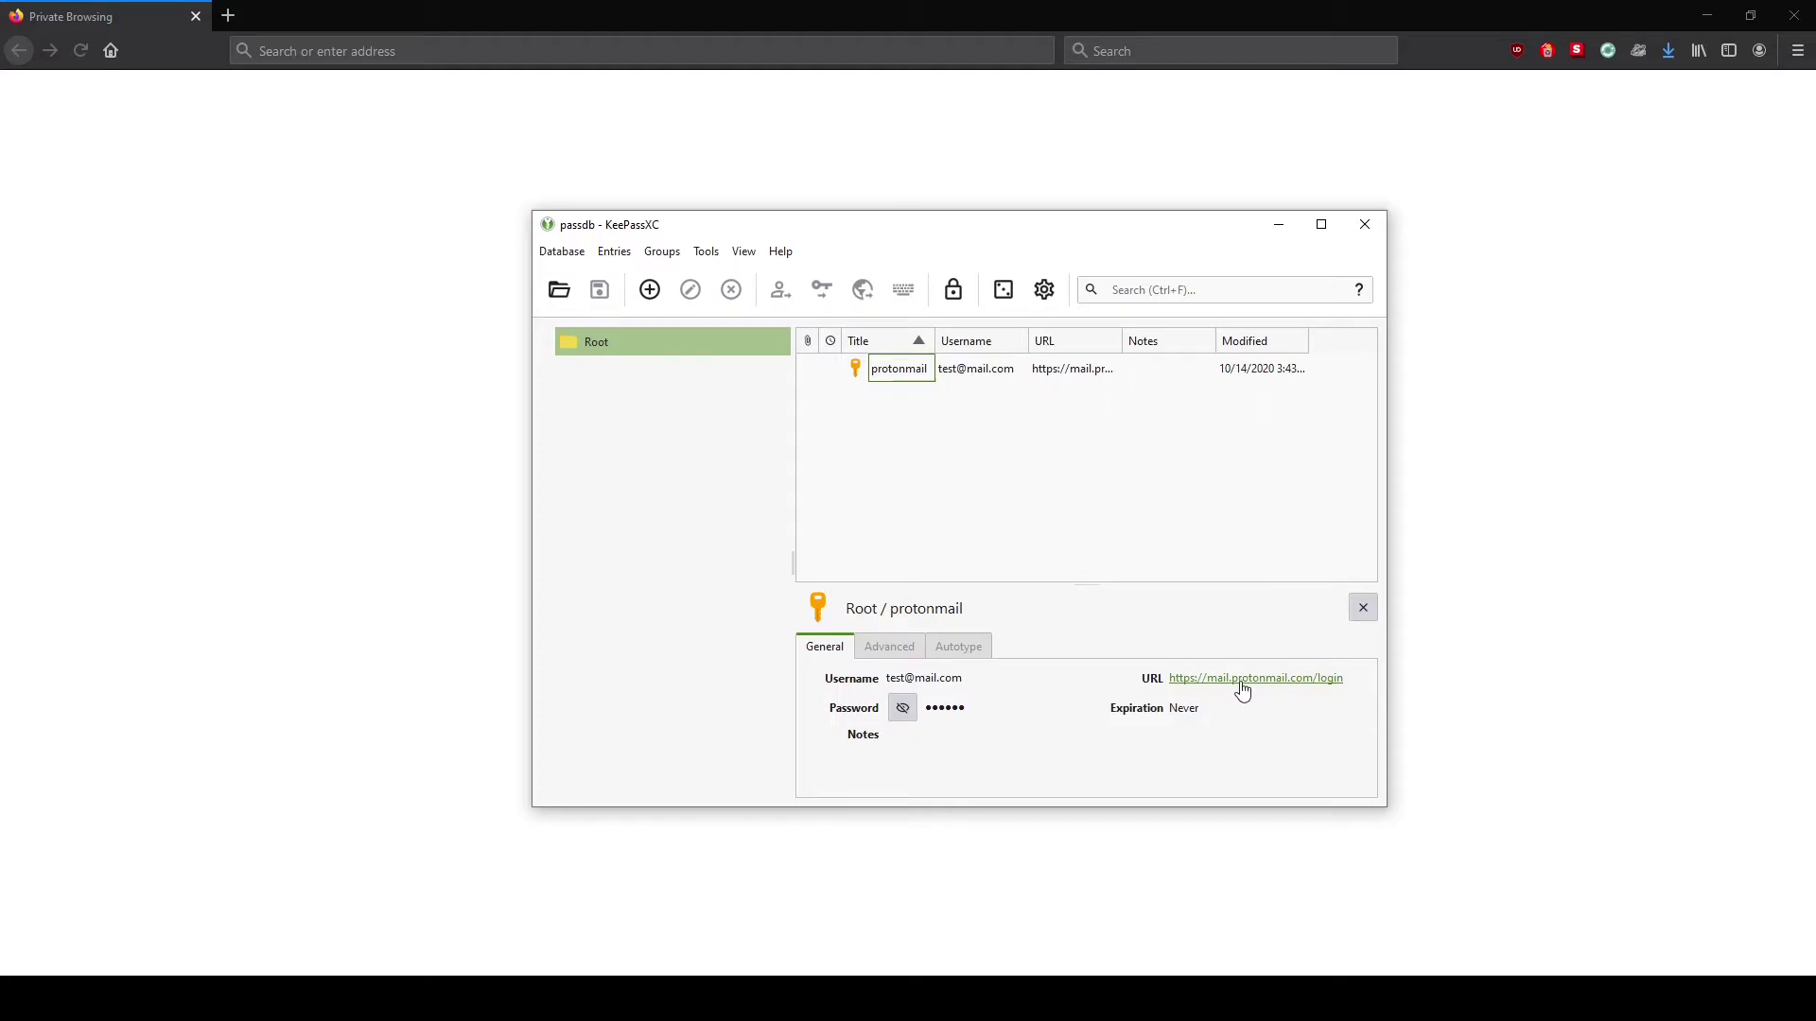
right_click(1241, 682)
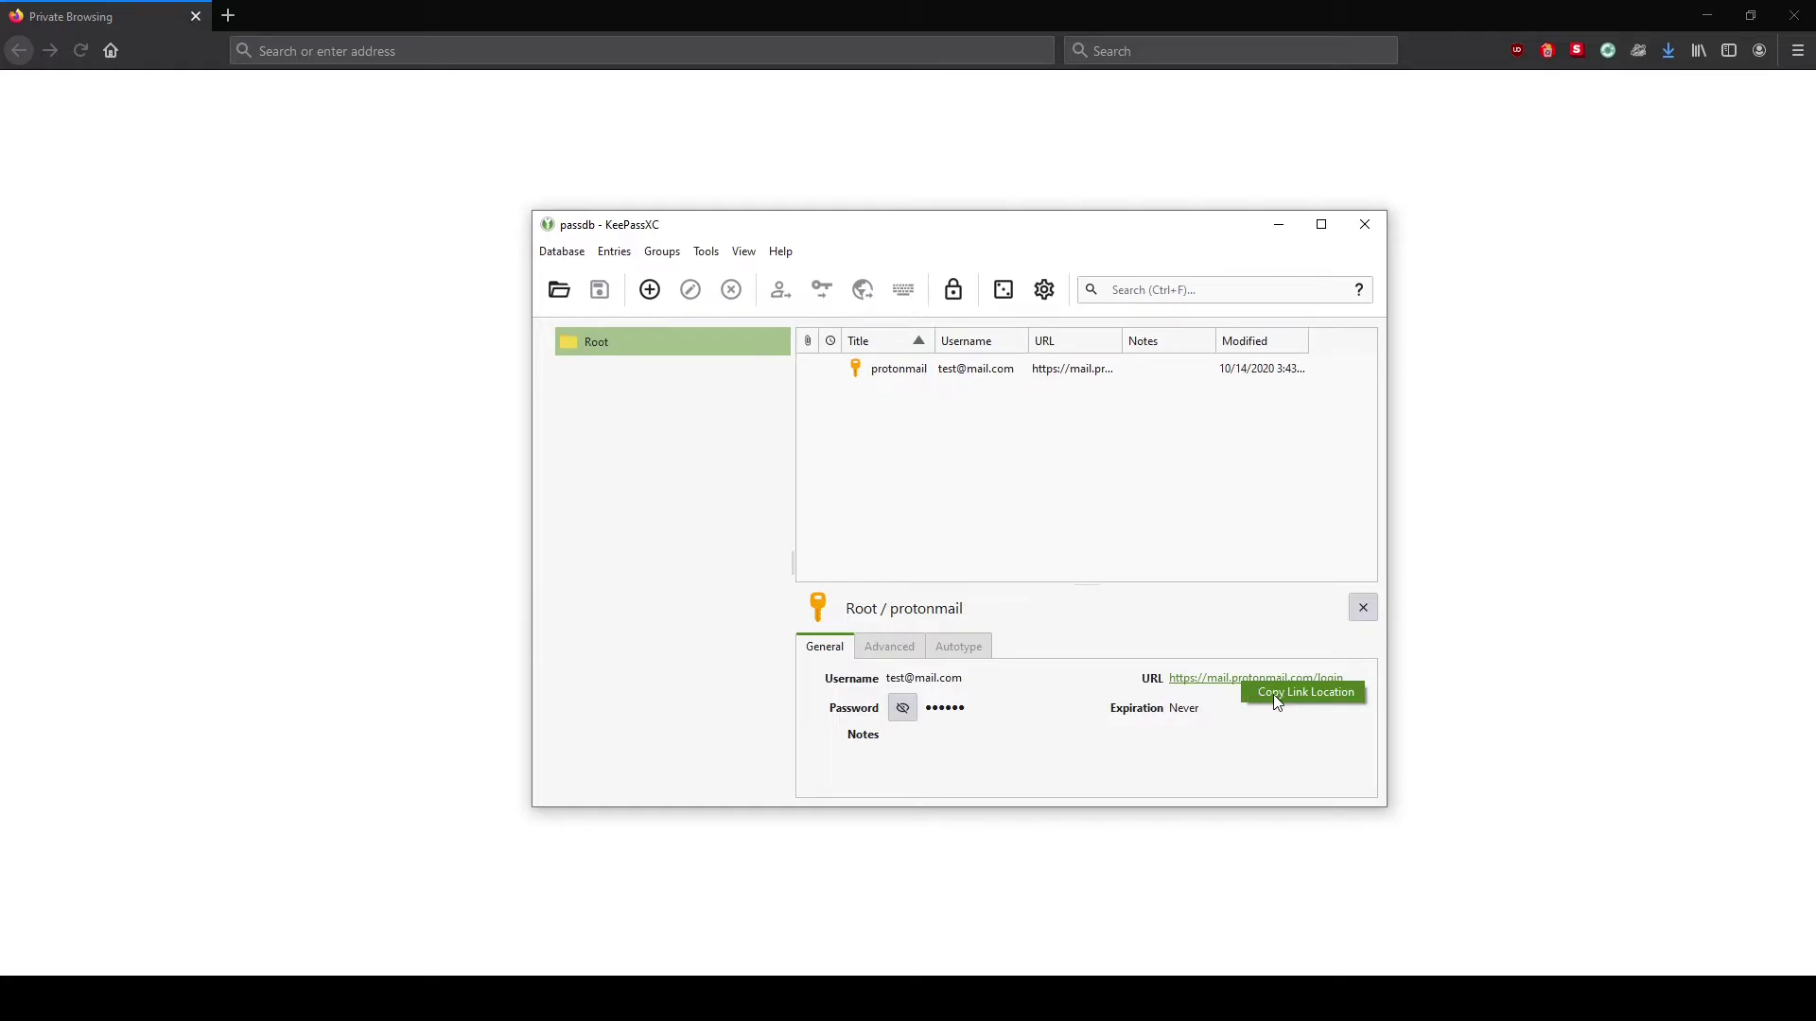
Copy the login URL, then open it from the protonmail entry in a new browser tab
left_click(1277, 699)
left_click(1010, 376)
right_click(1008, 371)
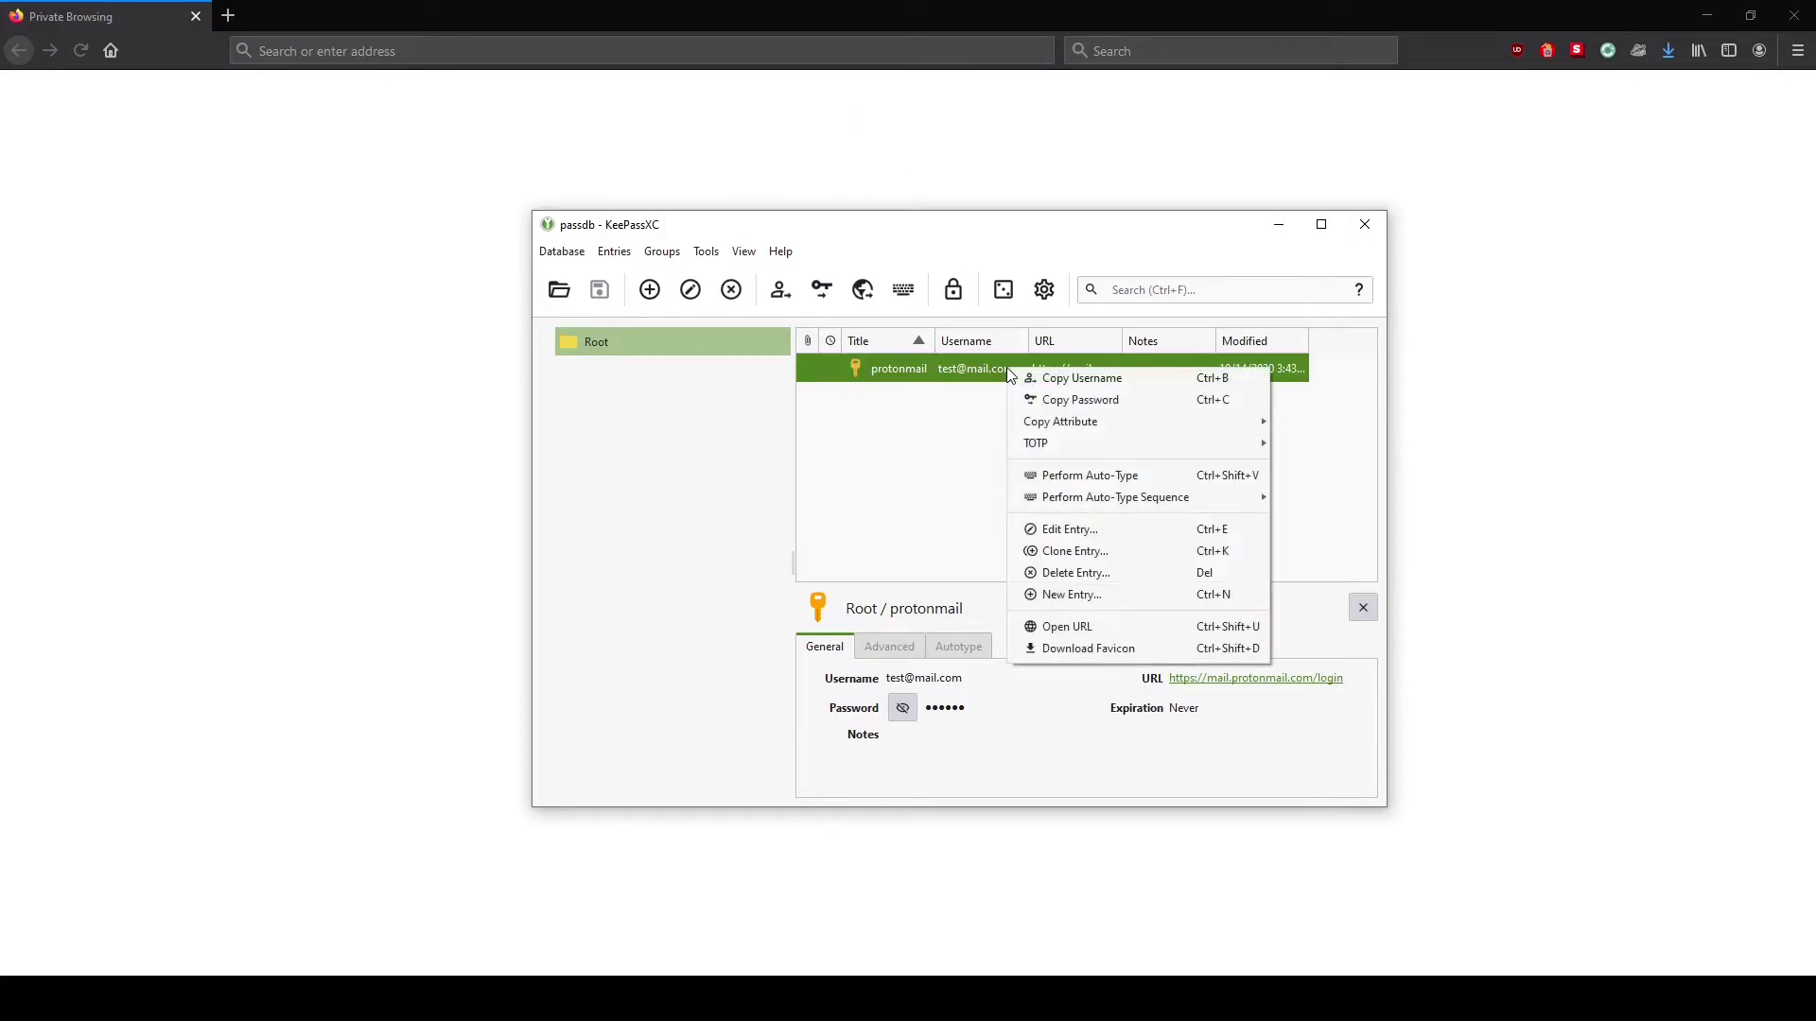
left_click(1127, 628)
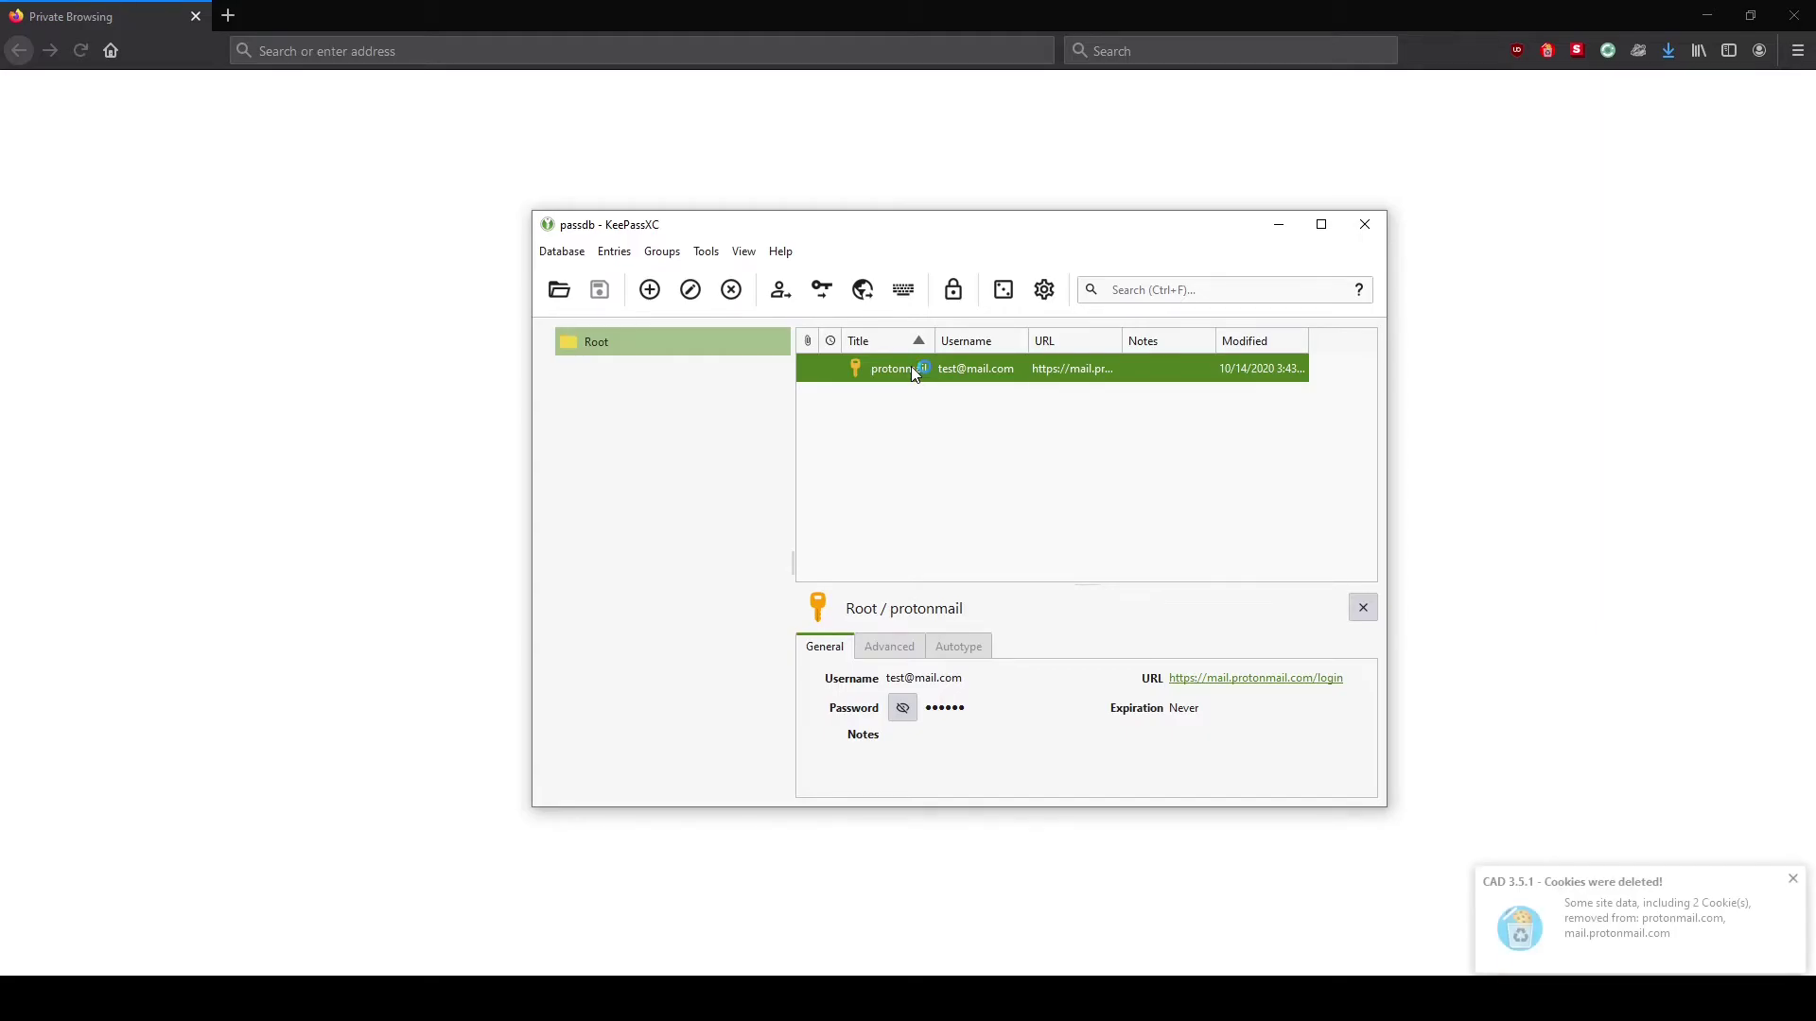
key("ctrl+shift+u")
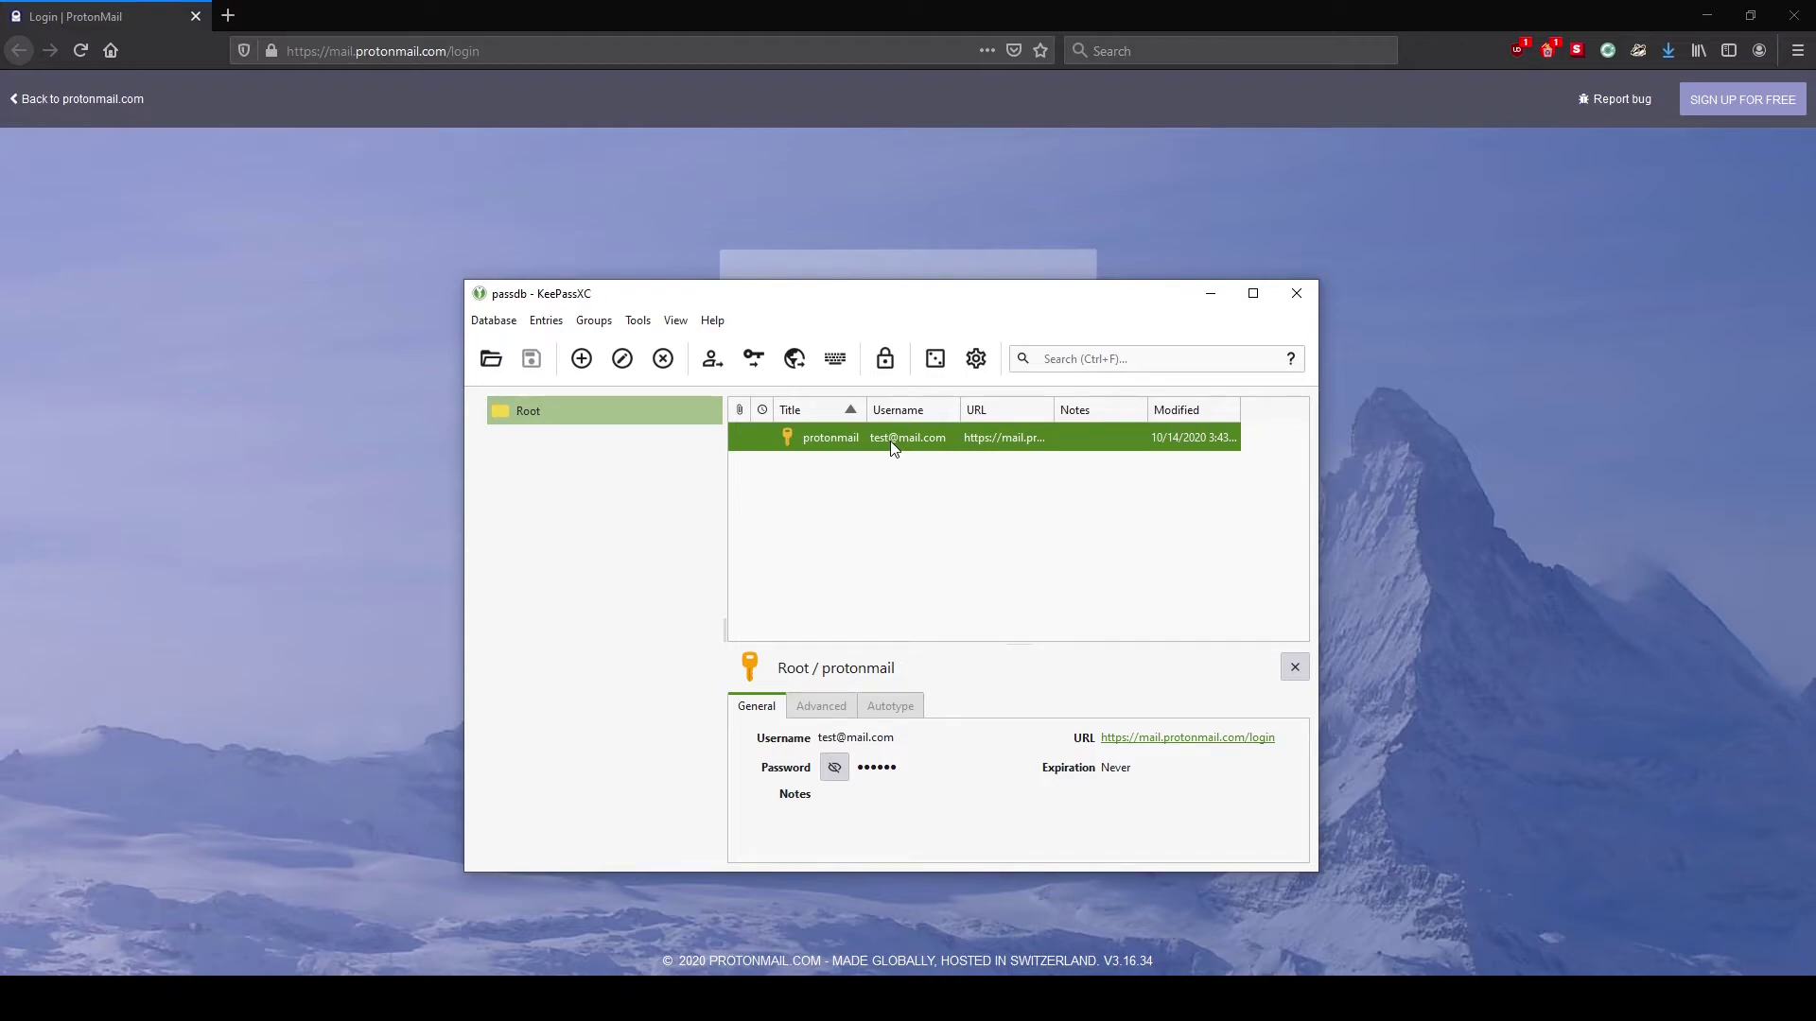
Paste the protonmail entry's credentials into the ProtonMail login form, then switch back to KeePassXC
left_click(884, 359)
left_click(955, 252)
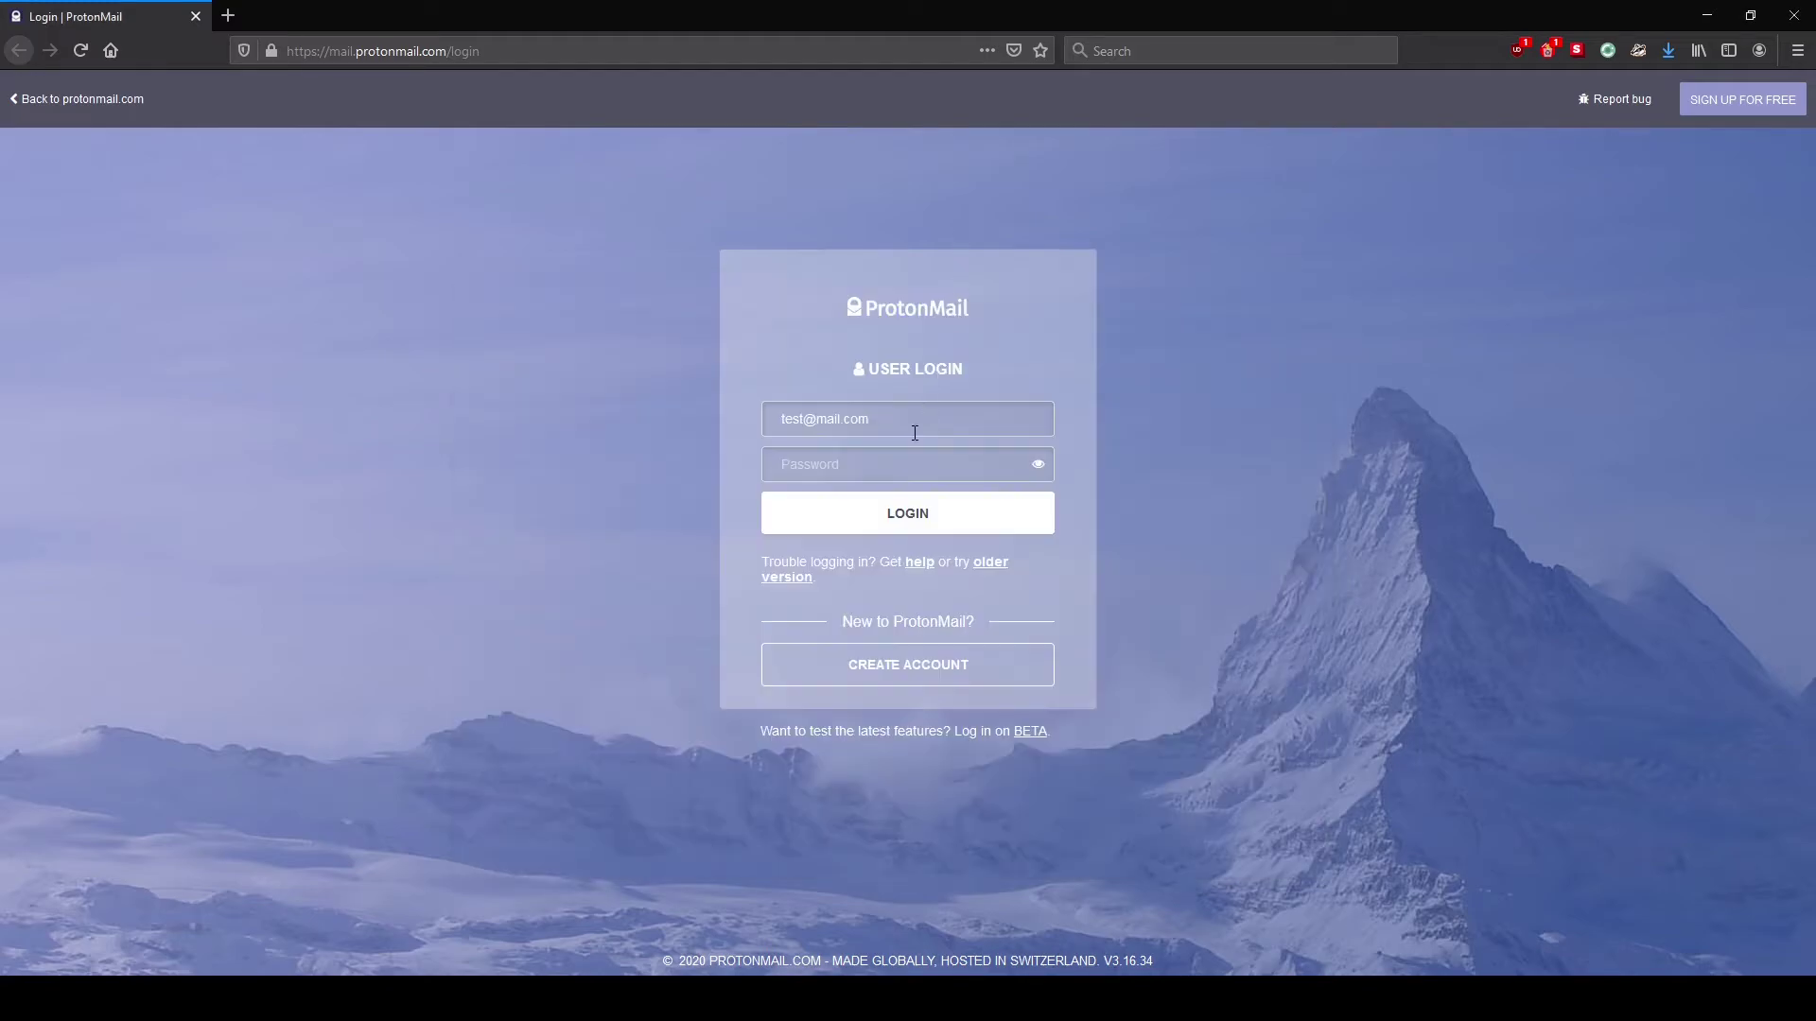
left_click(895, 466)
key("ctrl+v")
key("alt+Tab")
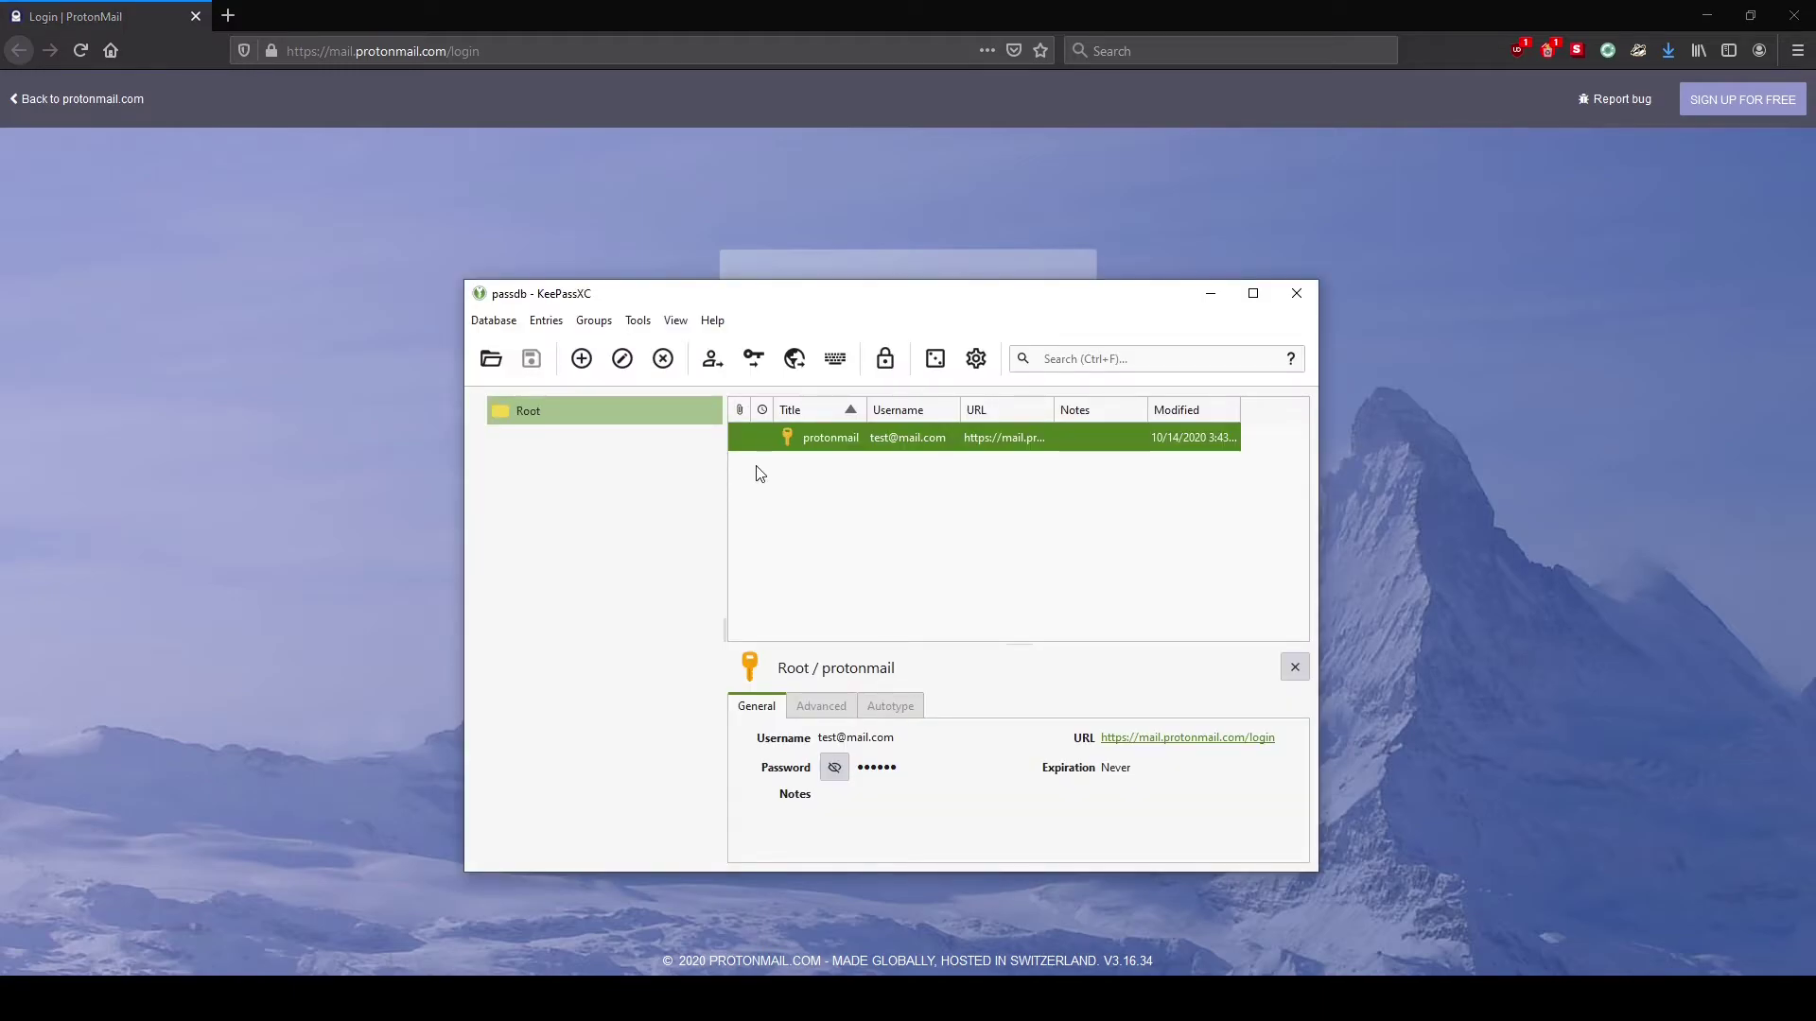
left_click(639, 322)
left_click(702, 388)
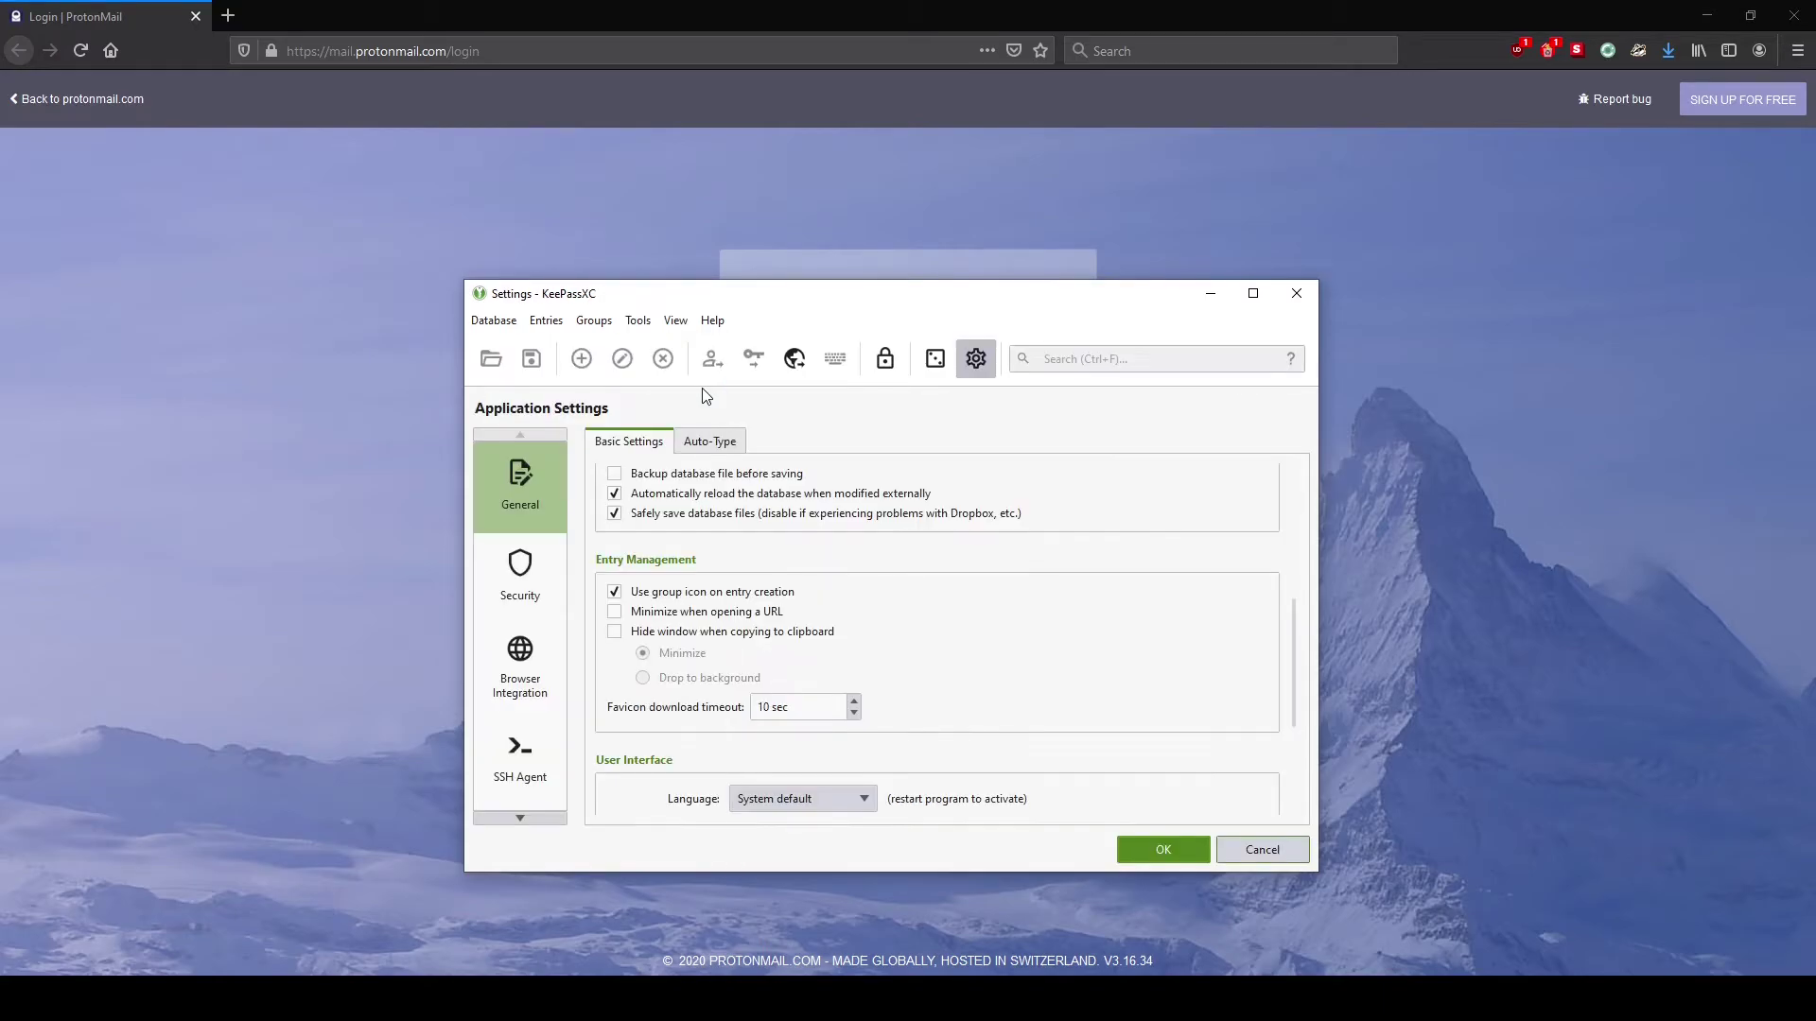
left_click(532, 564)
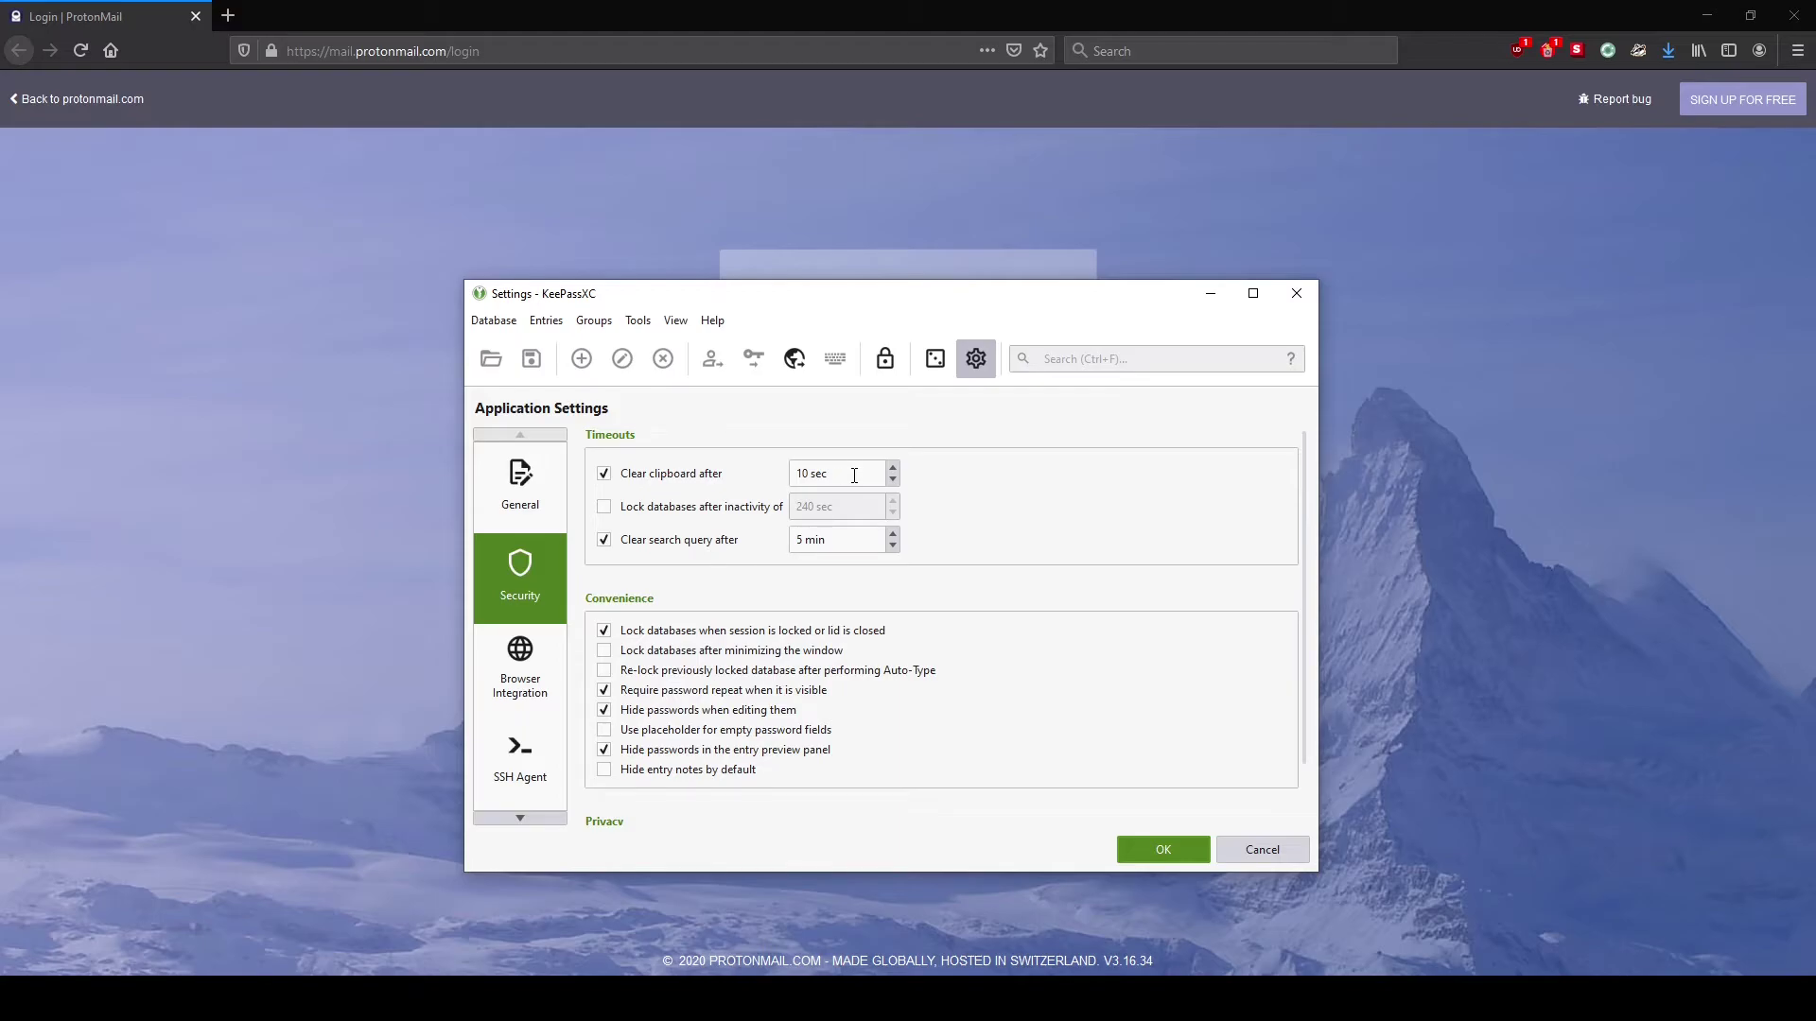
key("Return")
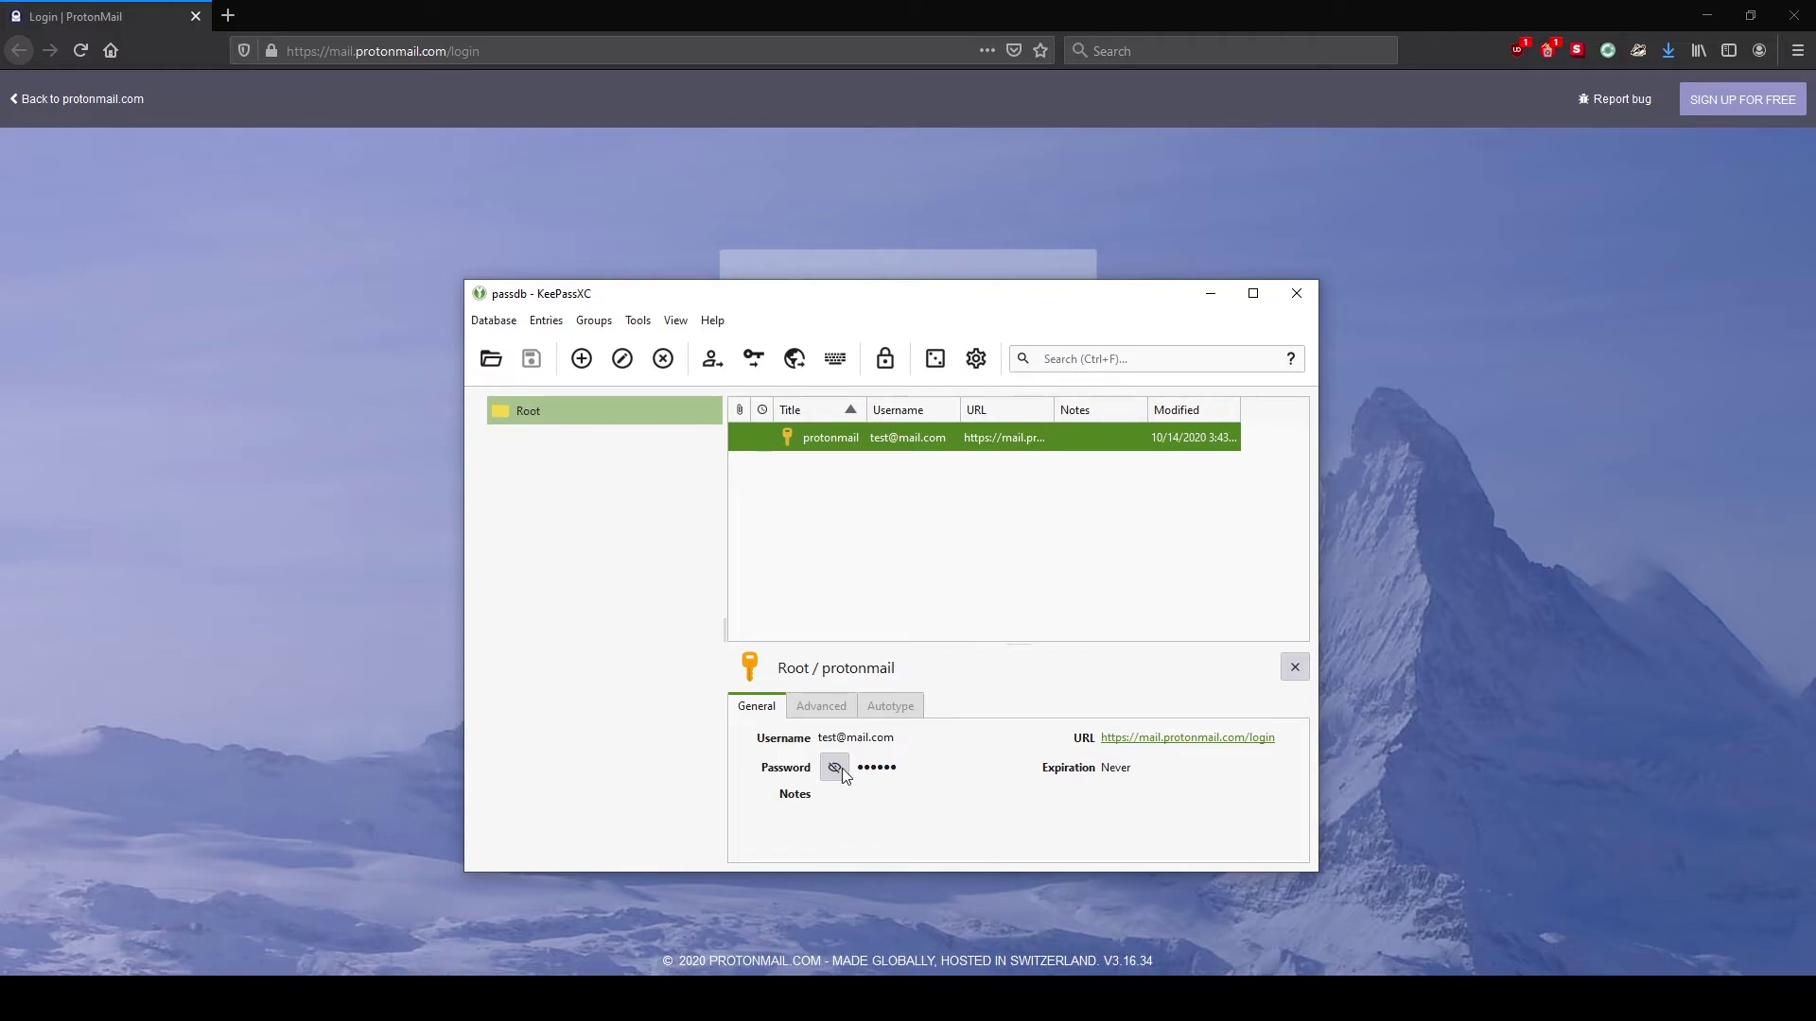
Check the protonmail password, then Perform Auto-Type to fill the ProtonMail login page
left_click(833, 769)
left_click(836, 770)
right_click(1084, 441)
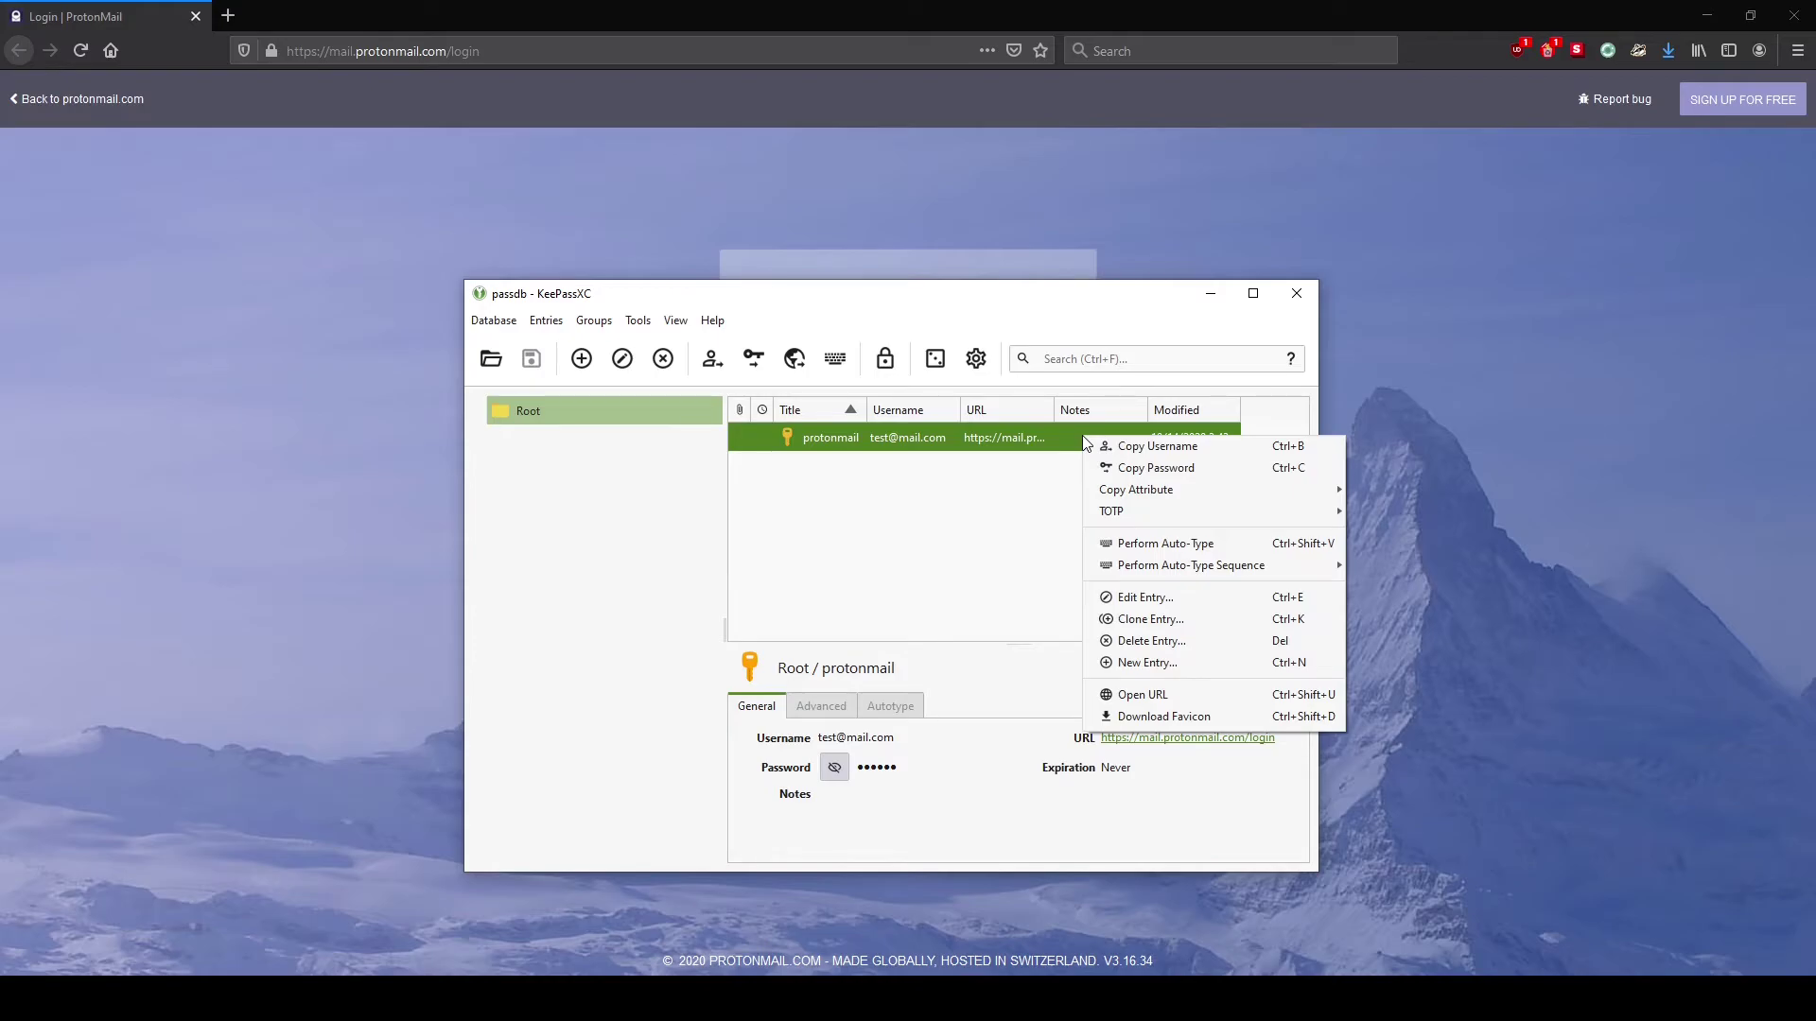
left_click(1163, 545)
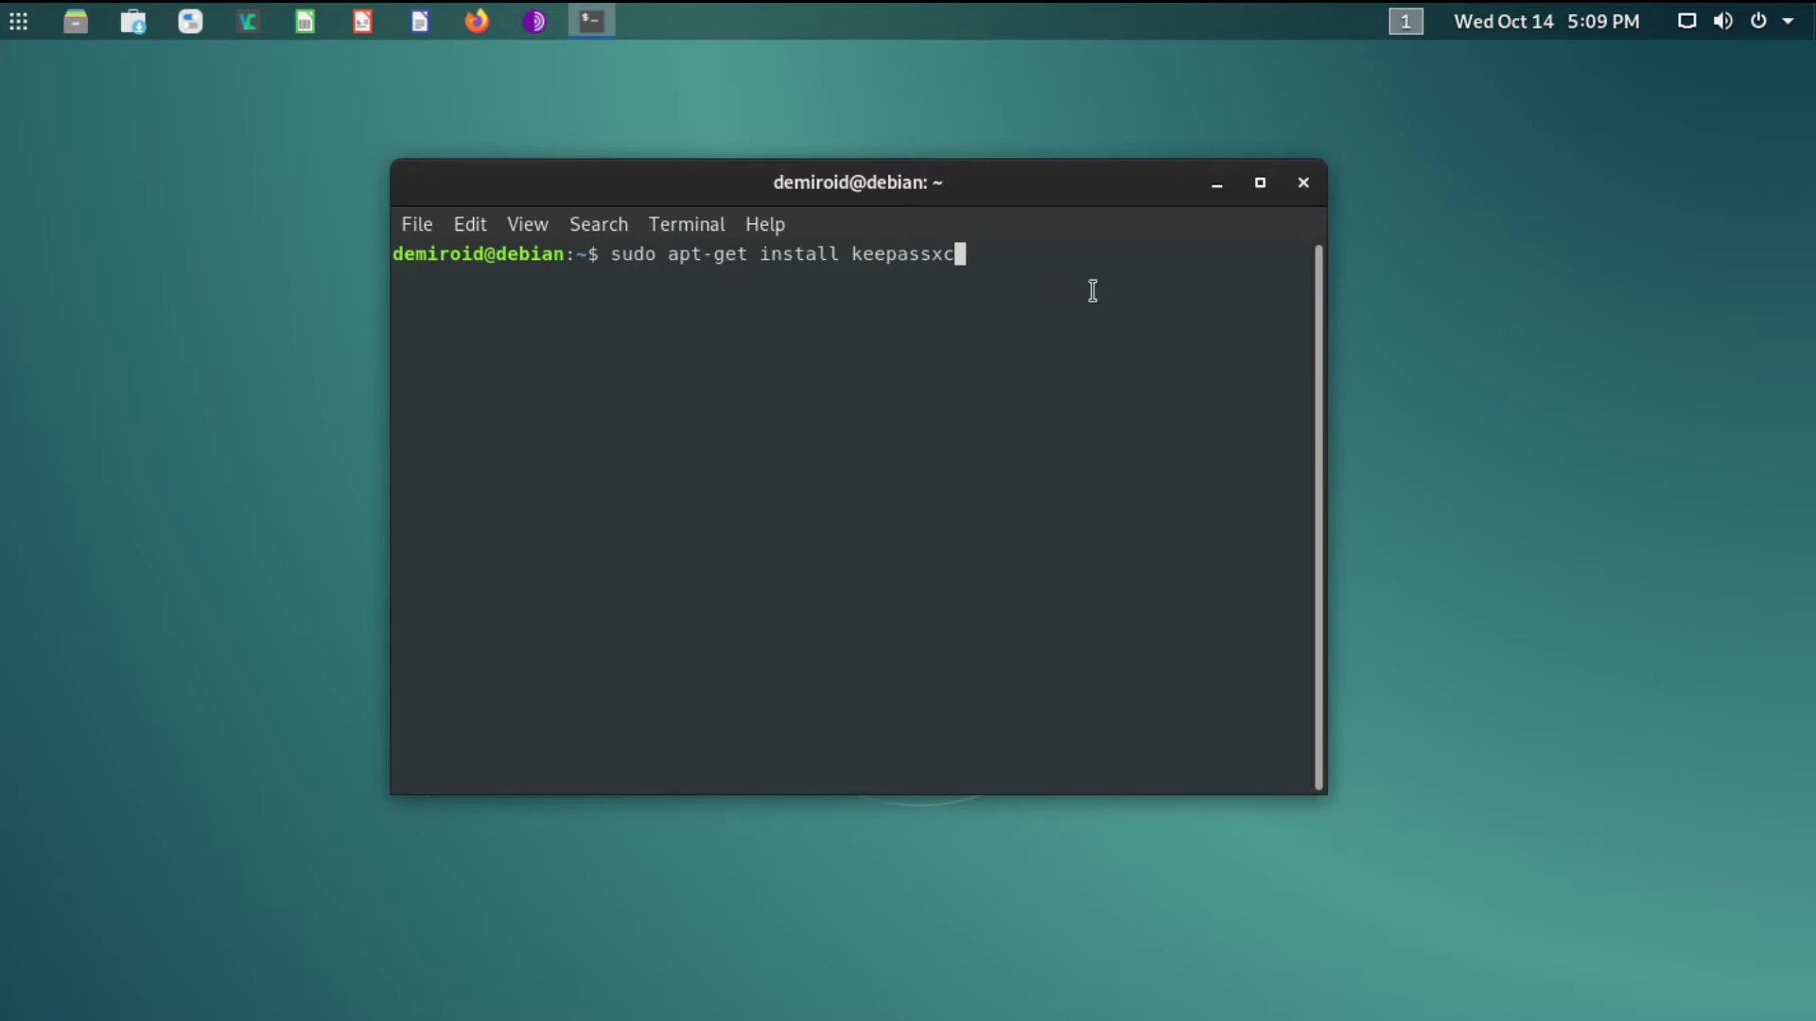
Install keepassxc via sudo apt-get, entering the sudo password and confirming with y
key("Return")
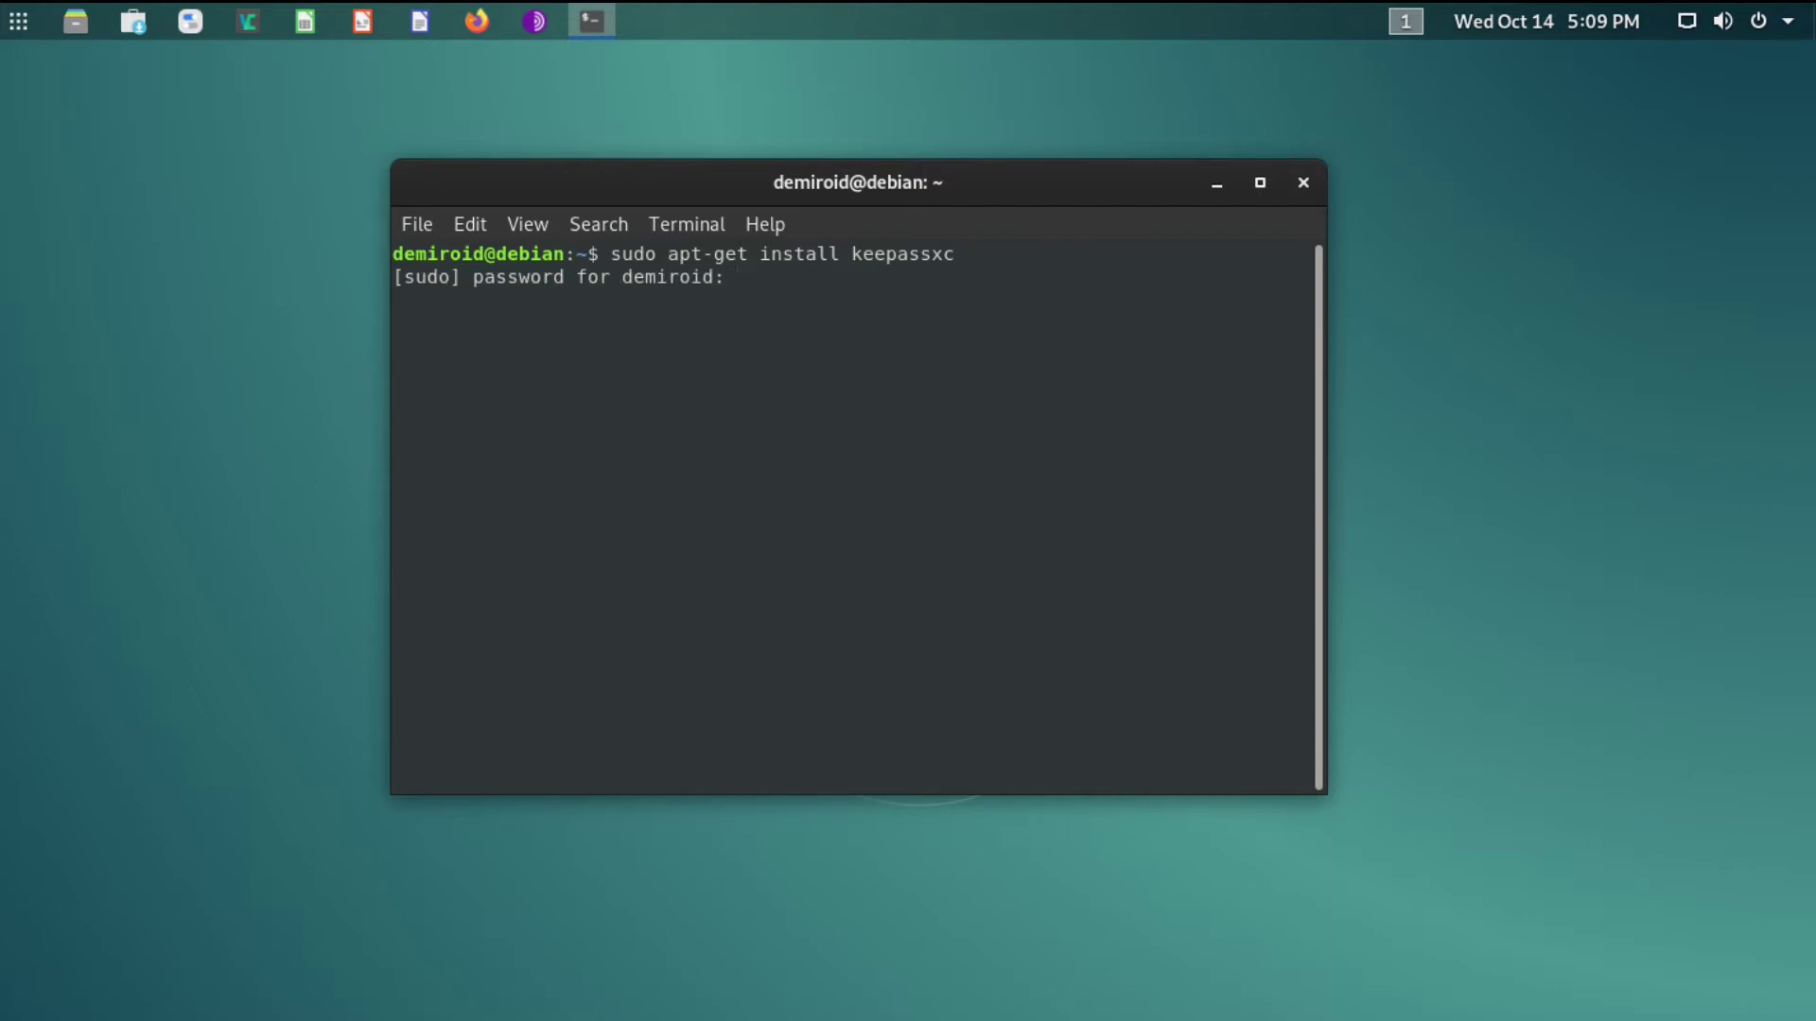
key("Return")
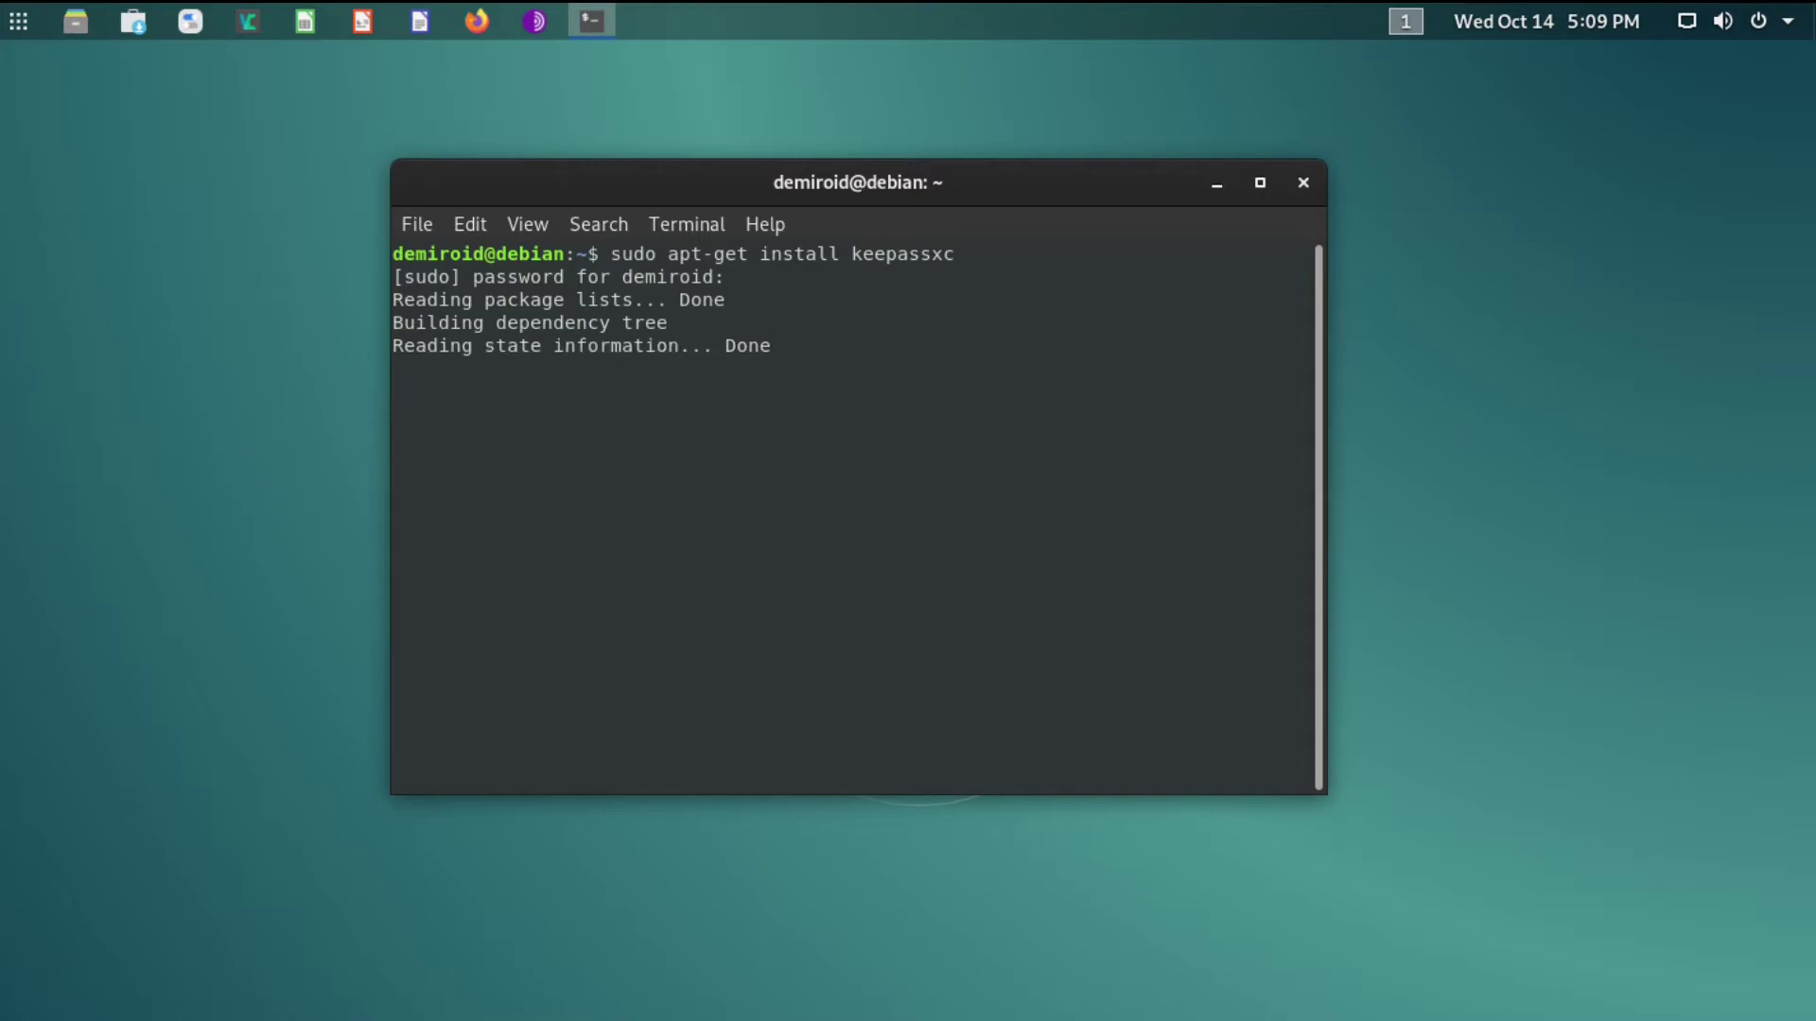
type("y")
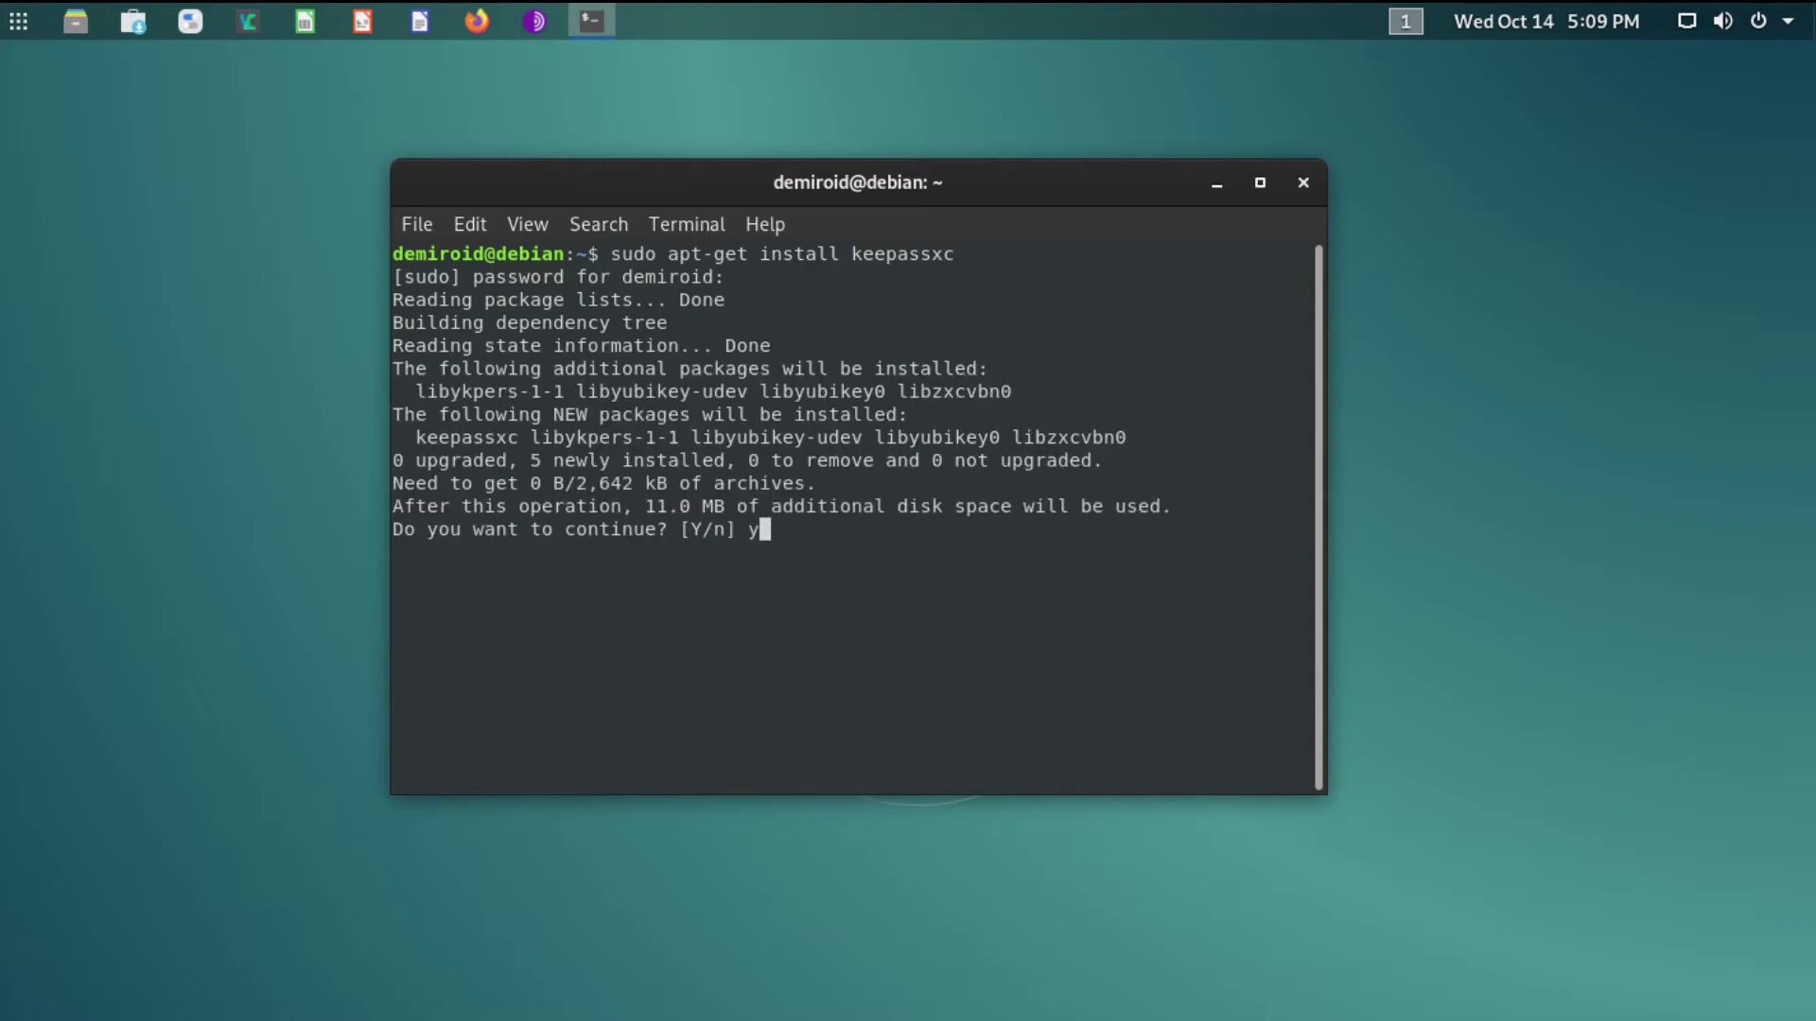
key("Return")
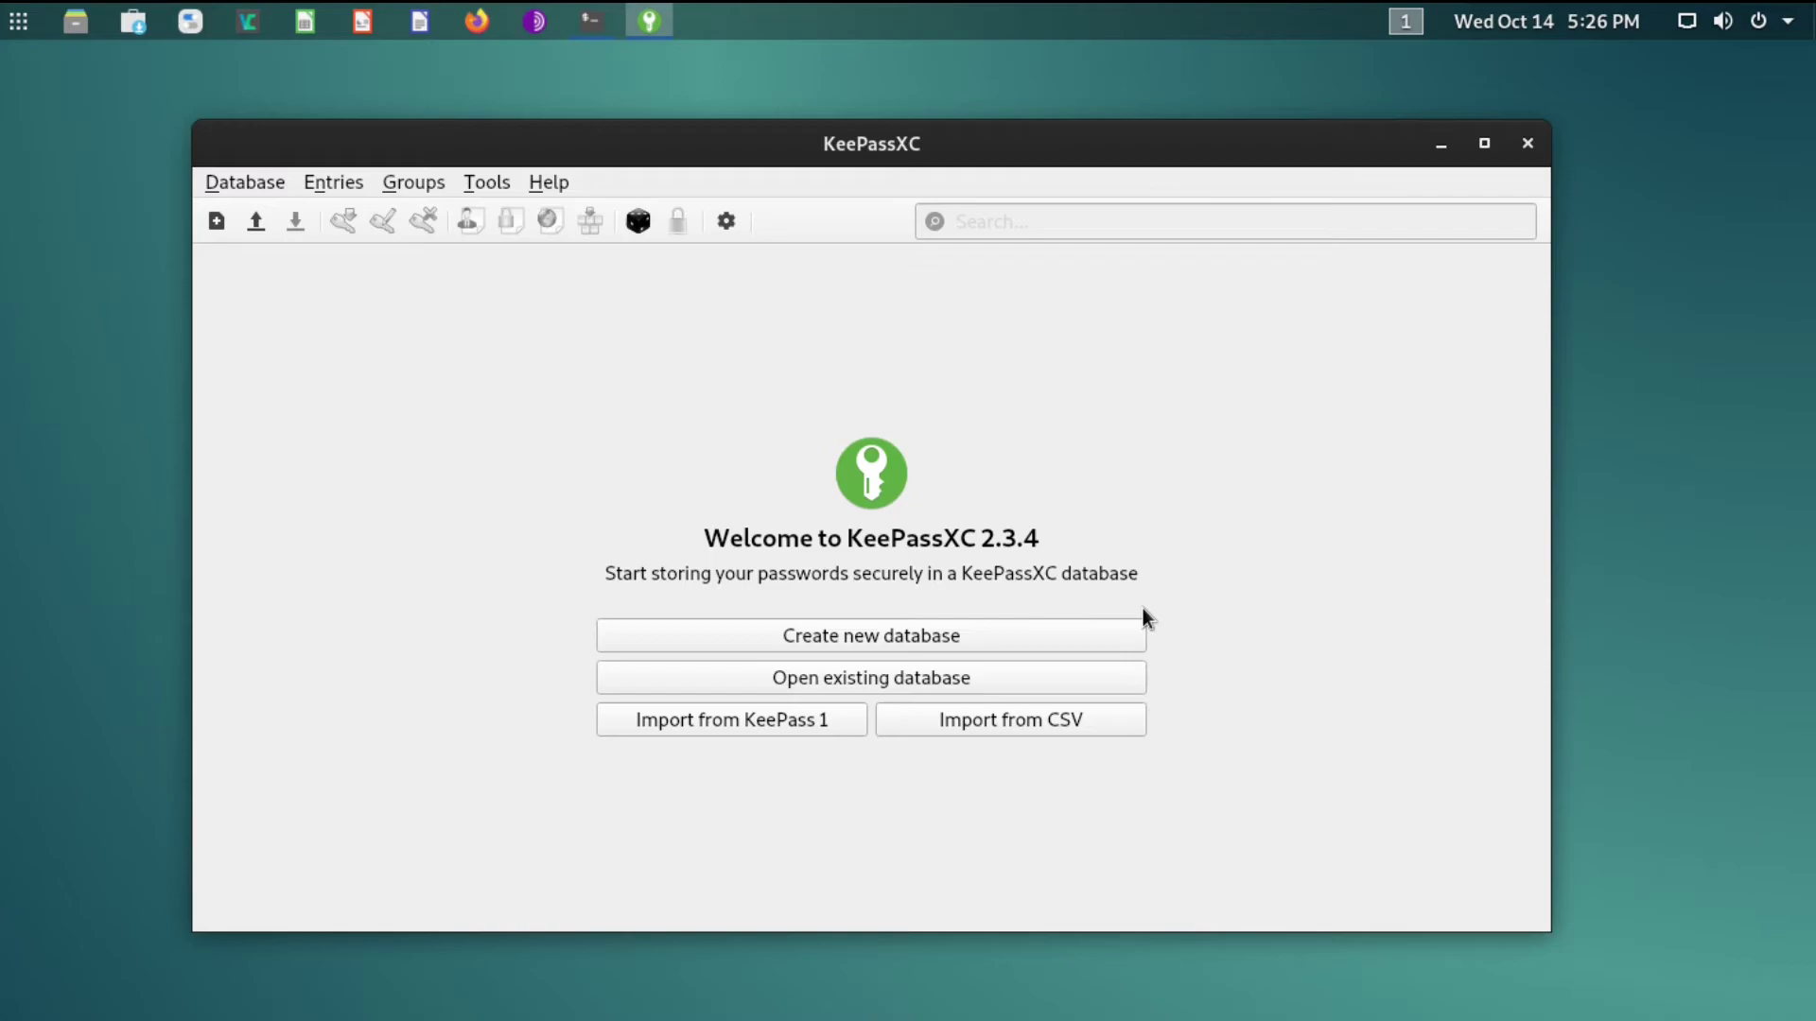
left_click(639, 223)
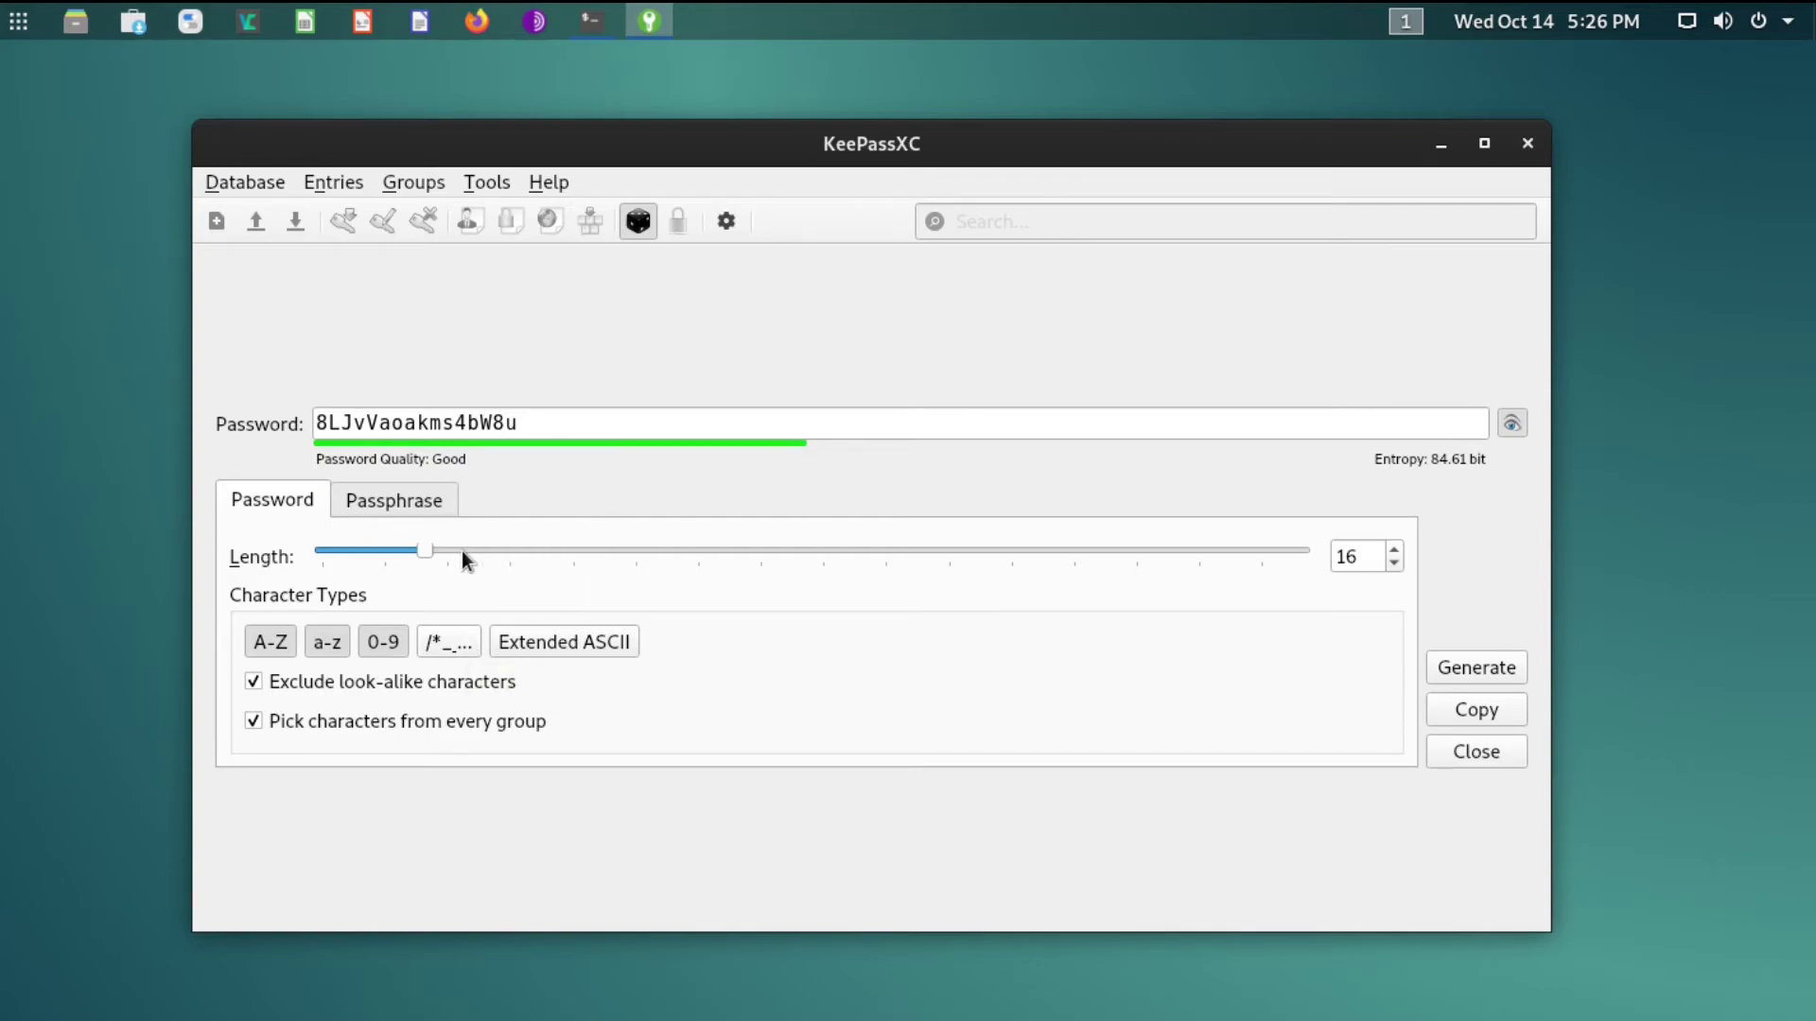
left_click_drag(421, 551, 1347, 558)
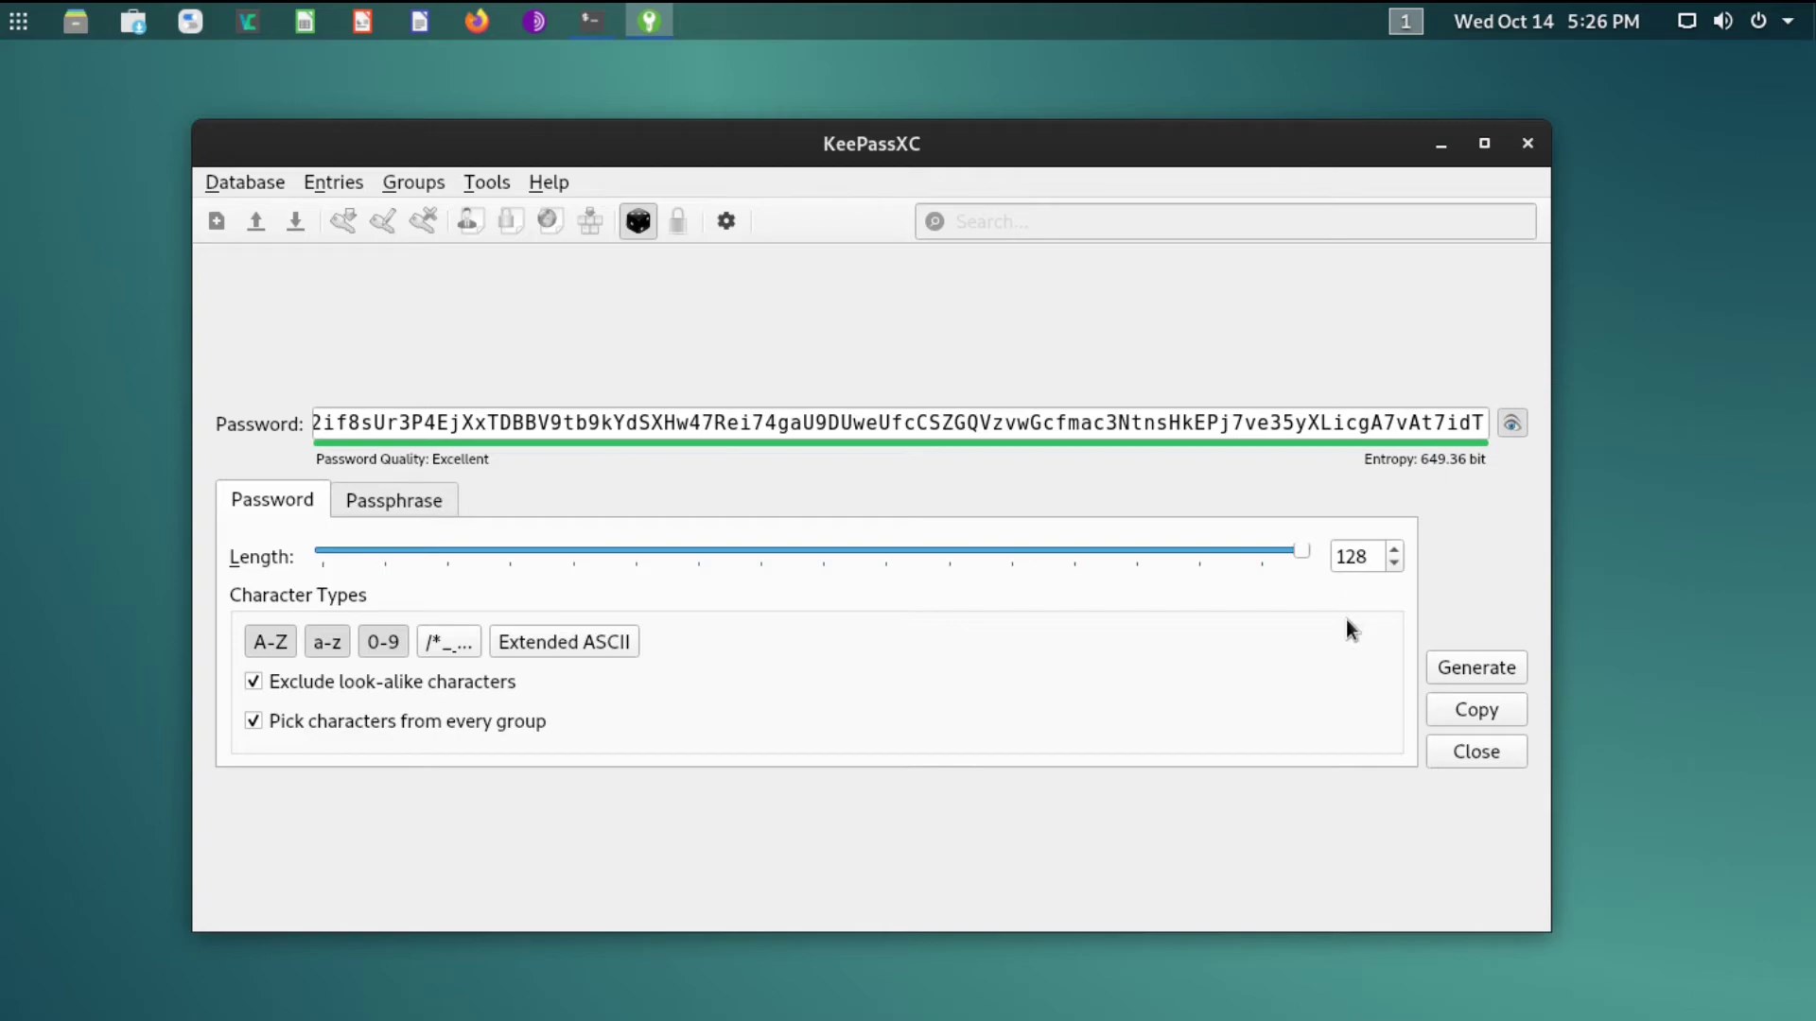
left_click(1462, 751)
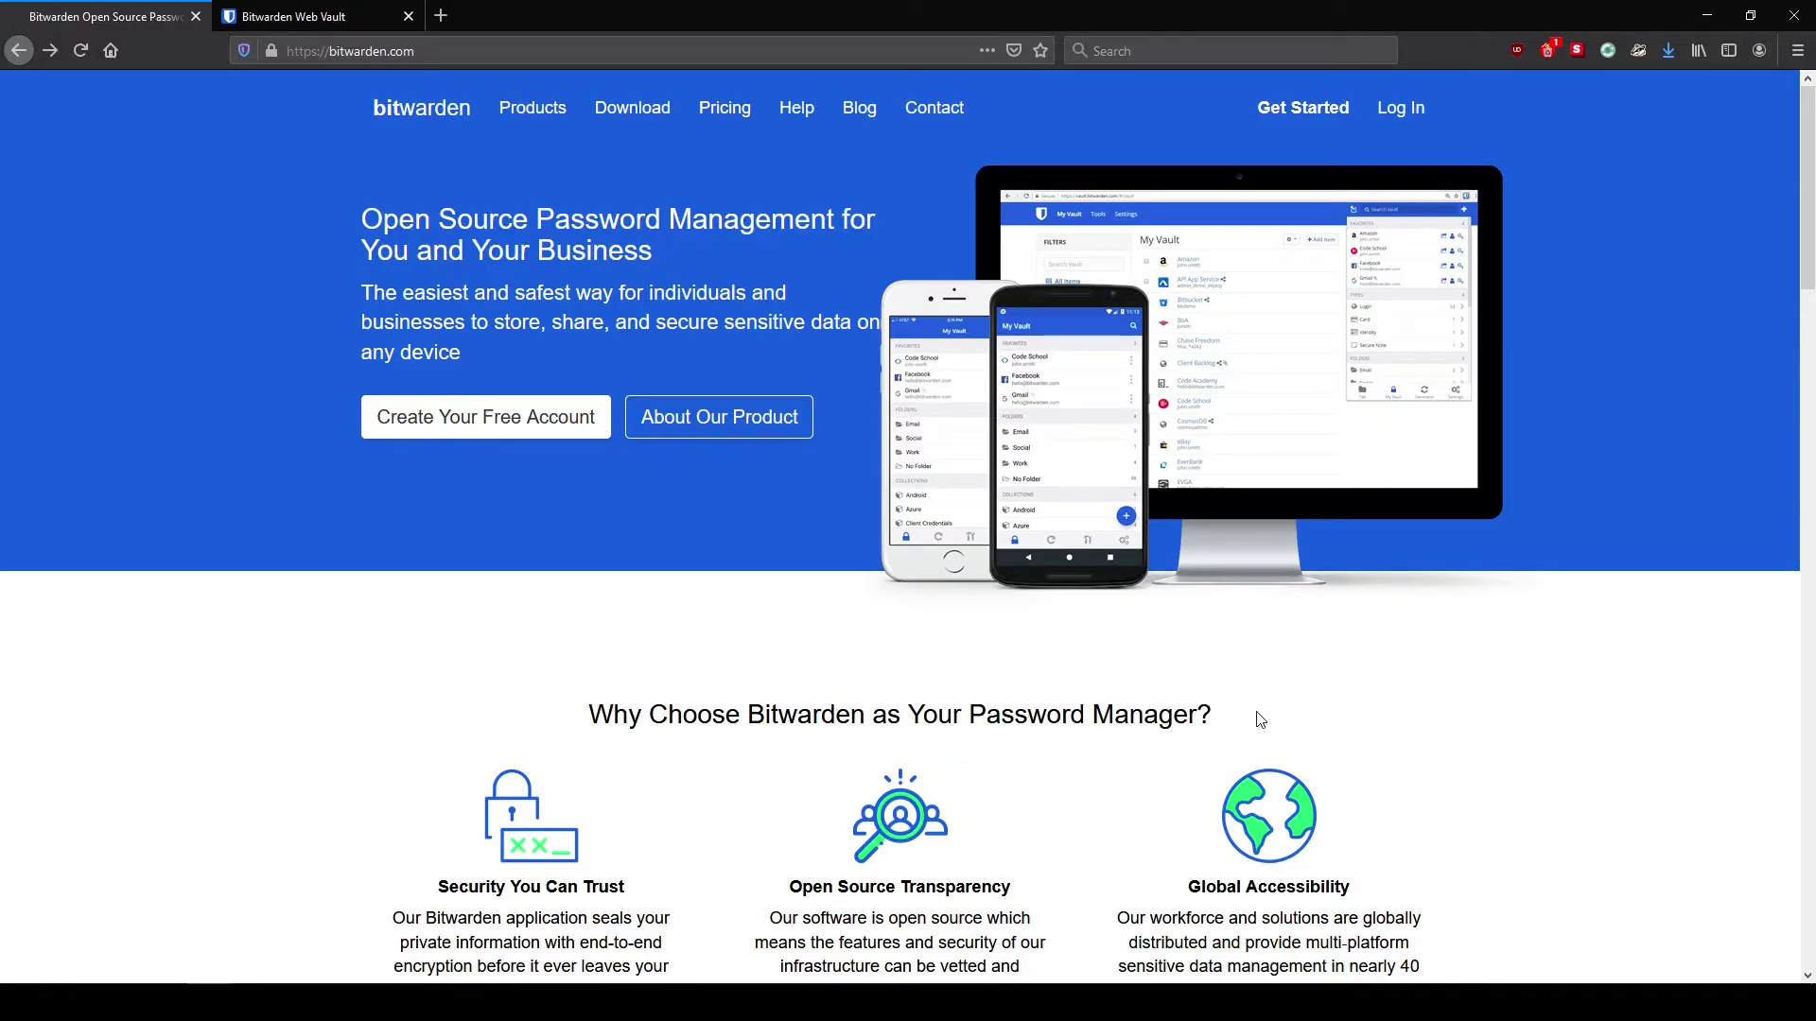
Save Bitwarden-Installer-1.22.2.exe from the Windows Desktop download on bitwarden.com
key("ctrl+Tab")
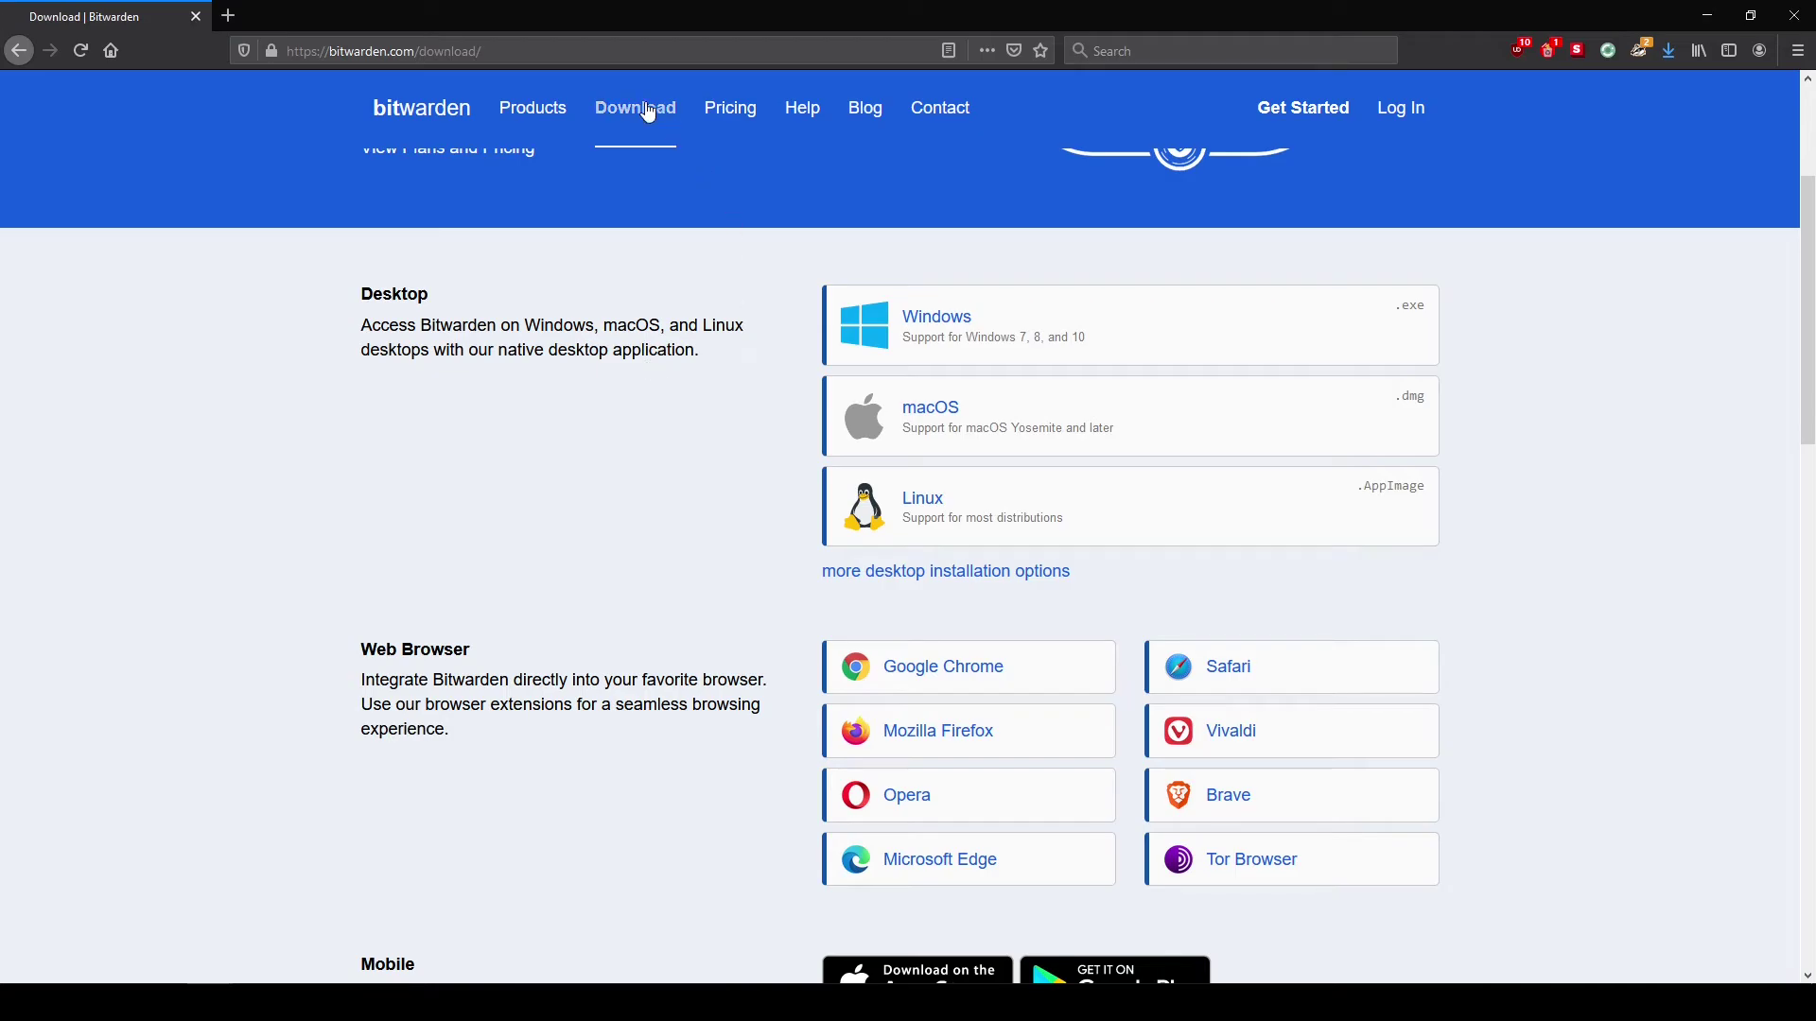
left_click(915, 319)
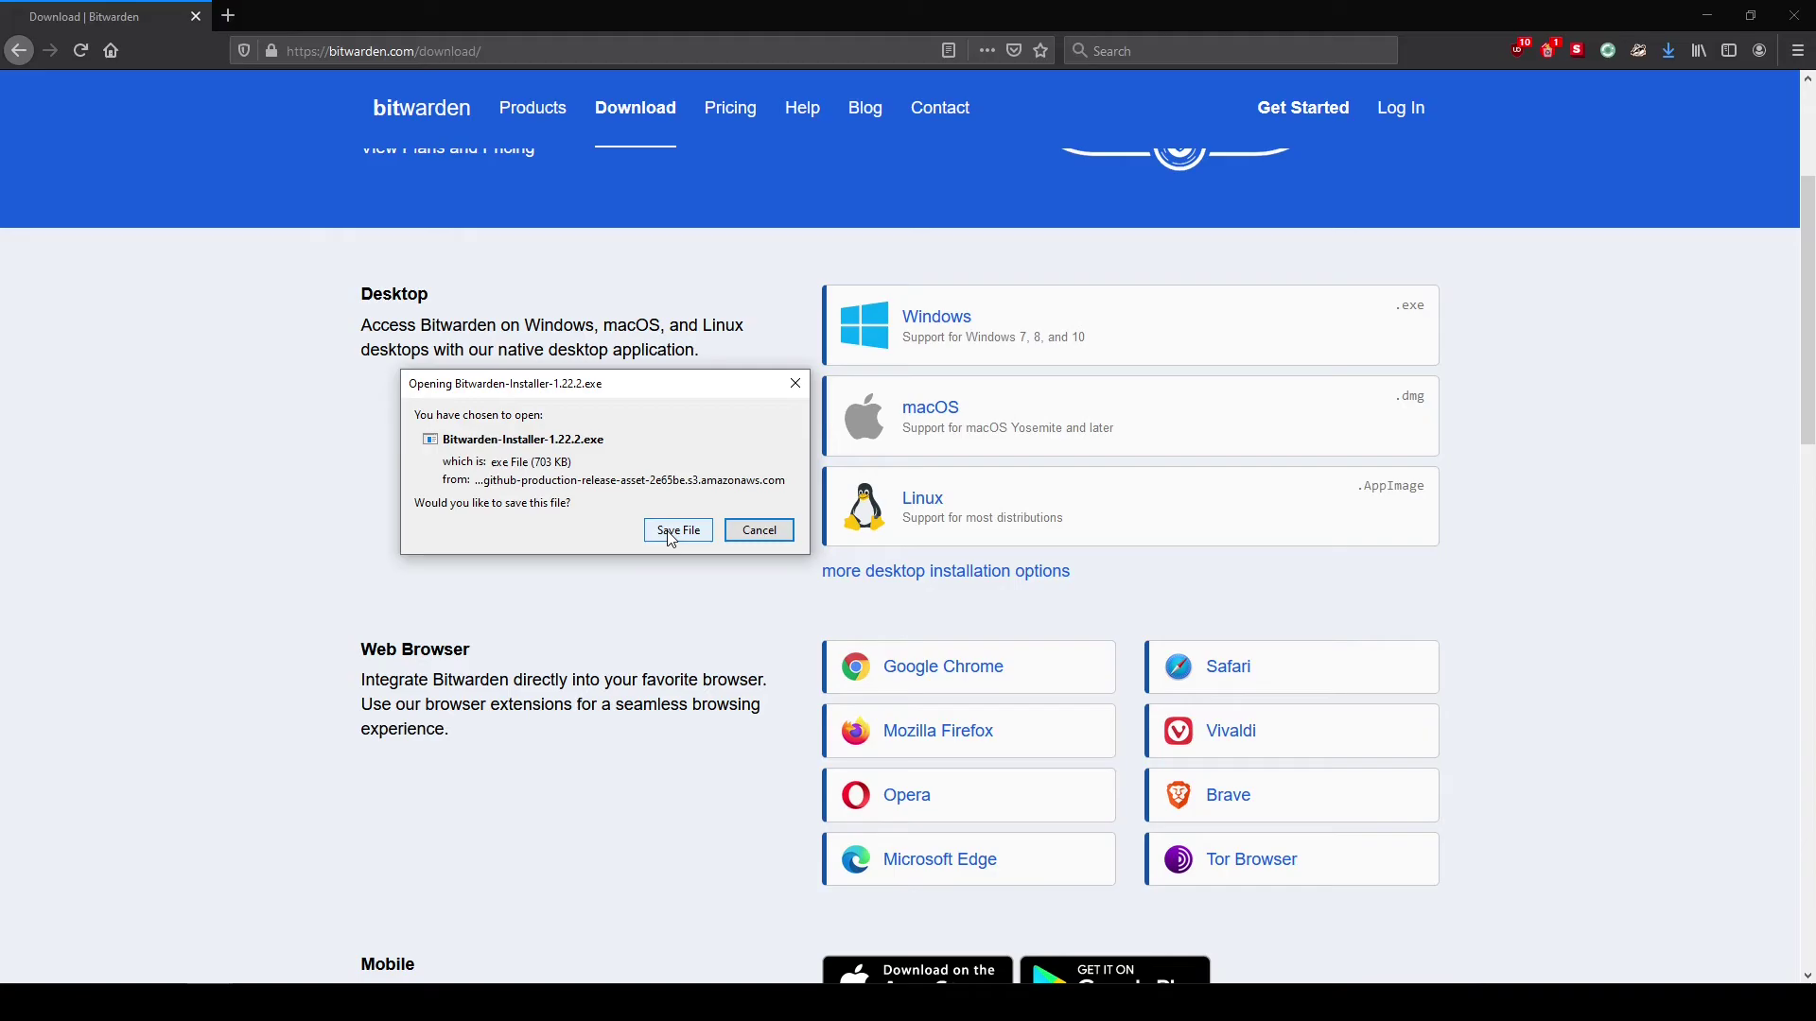
left_click(677, 530)
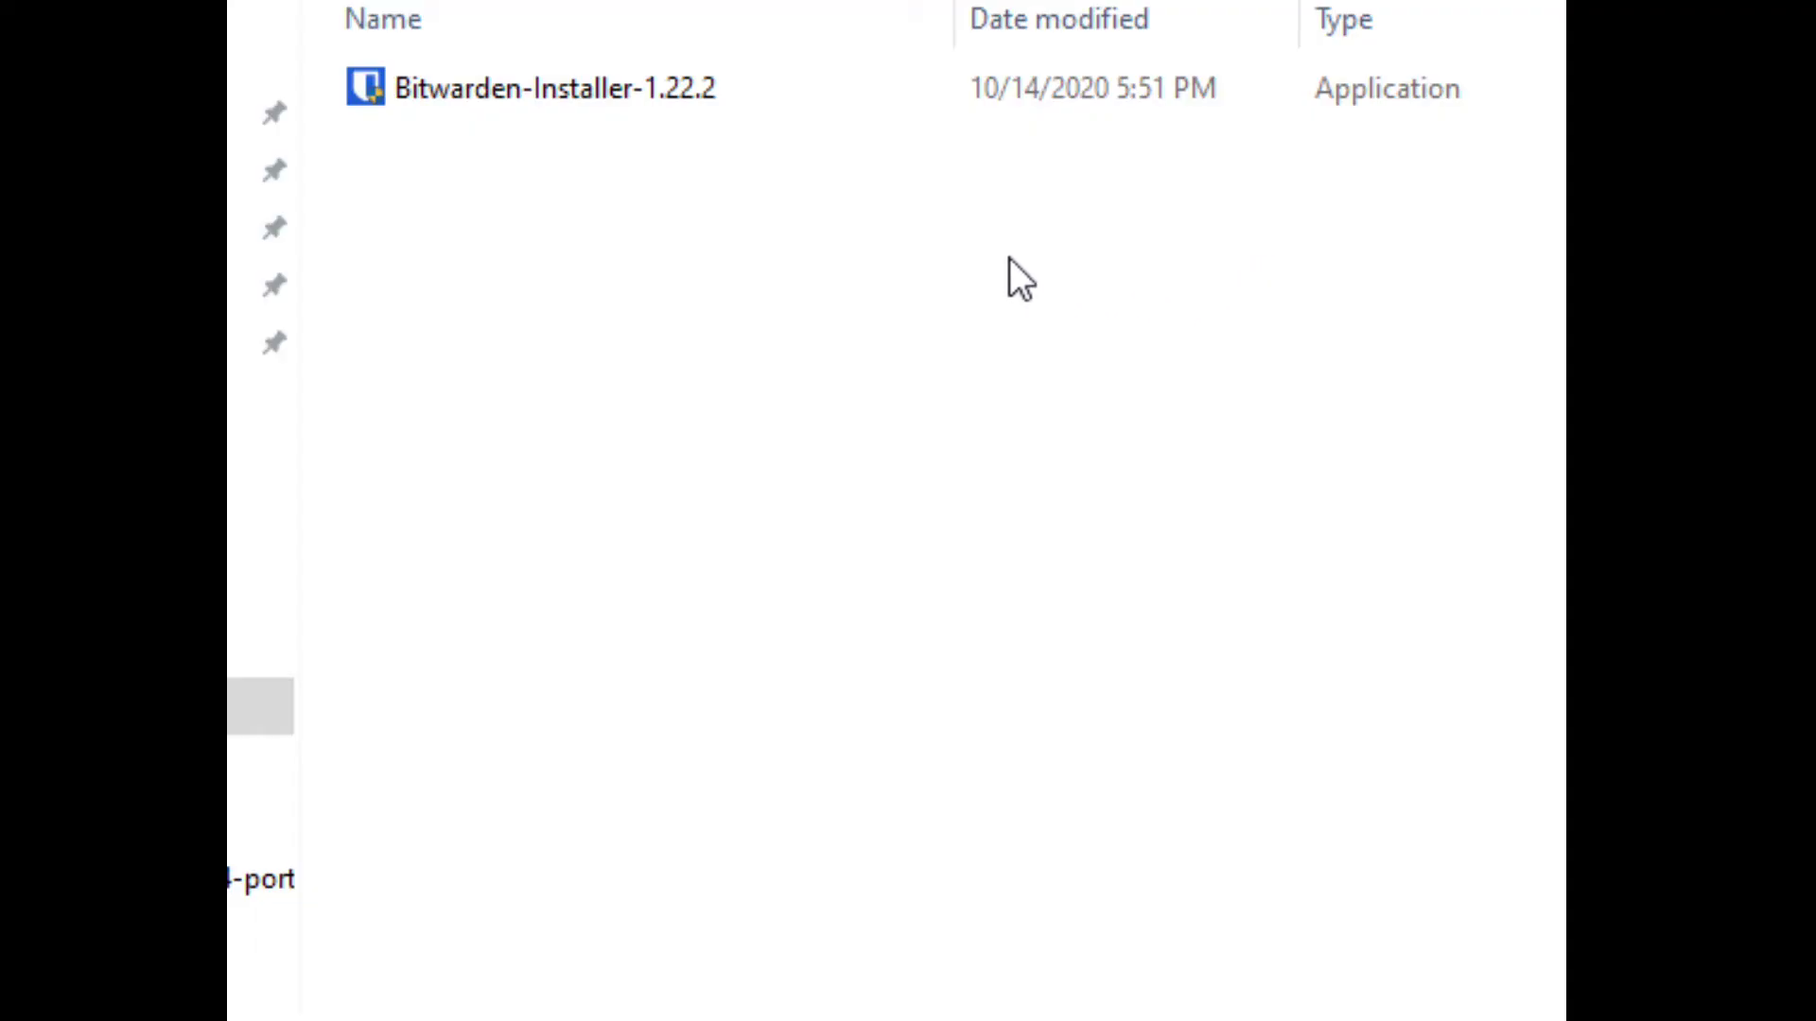
Run Bitwarden-Installer-1.22.2 and finish setup with Run Bitwarden left checked
double_click(926, 110)
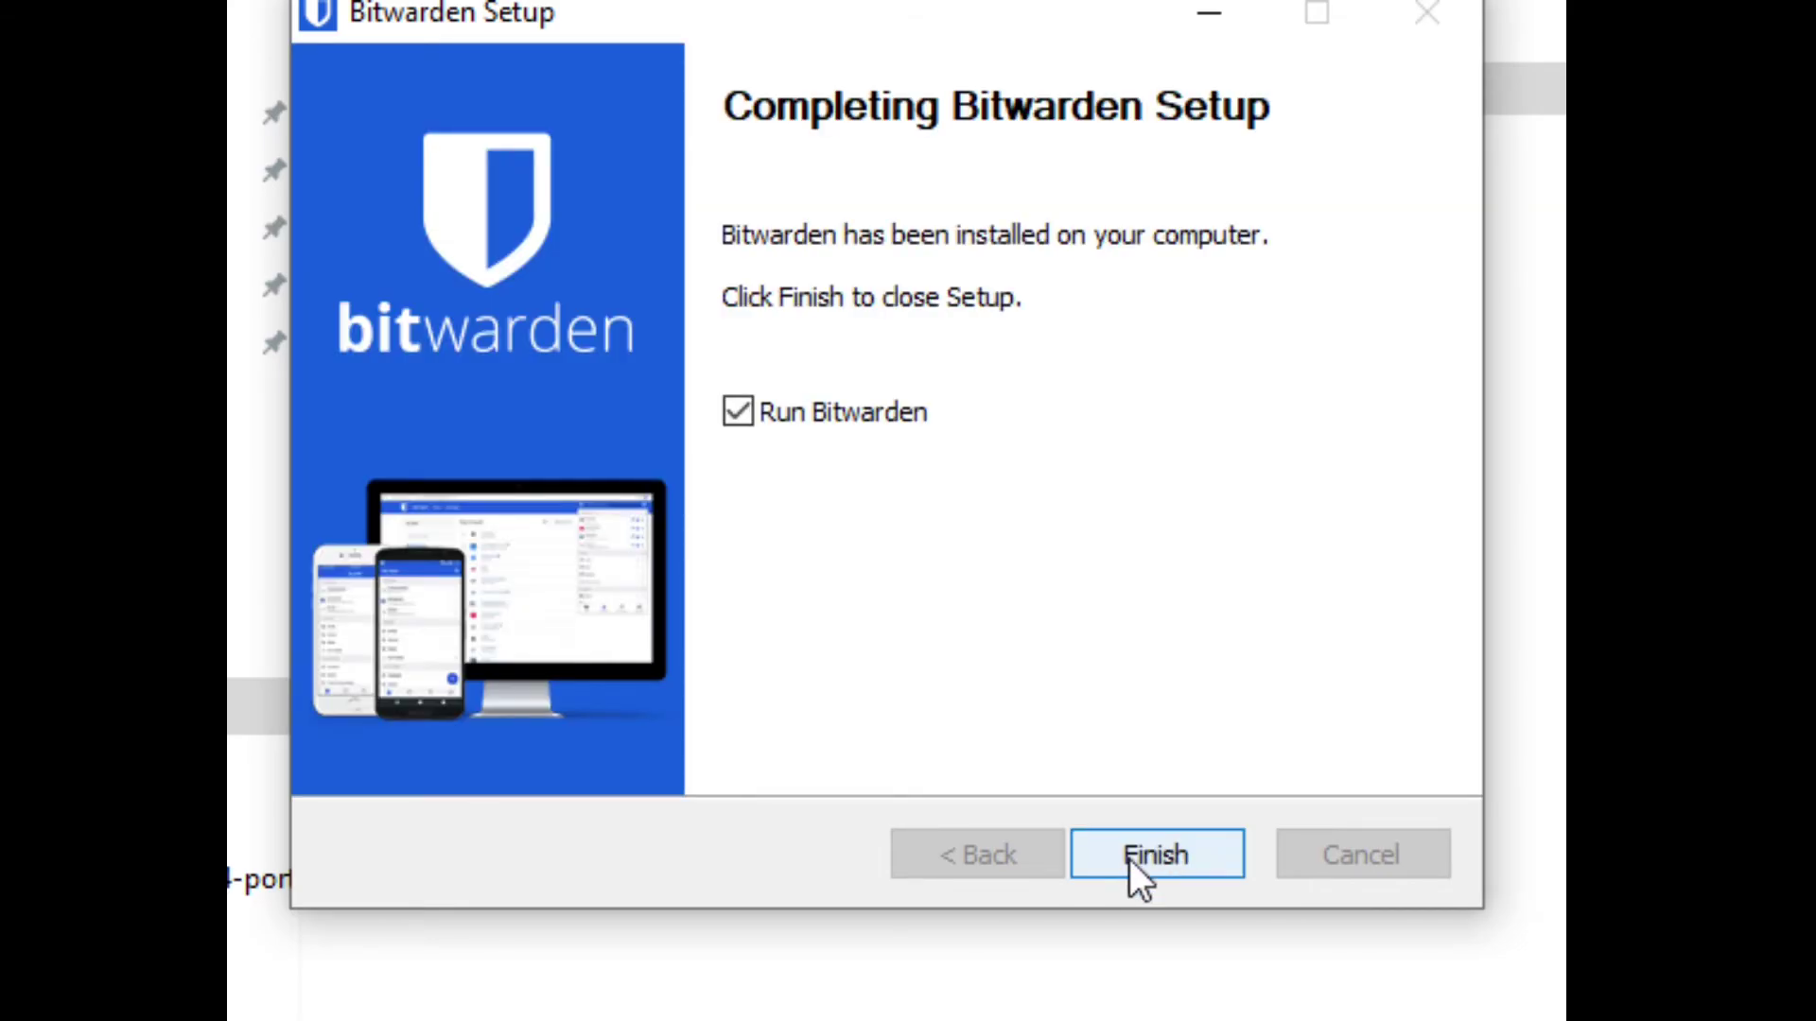
left_click(1129, 859)
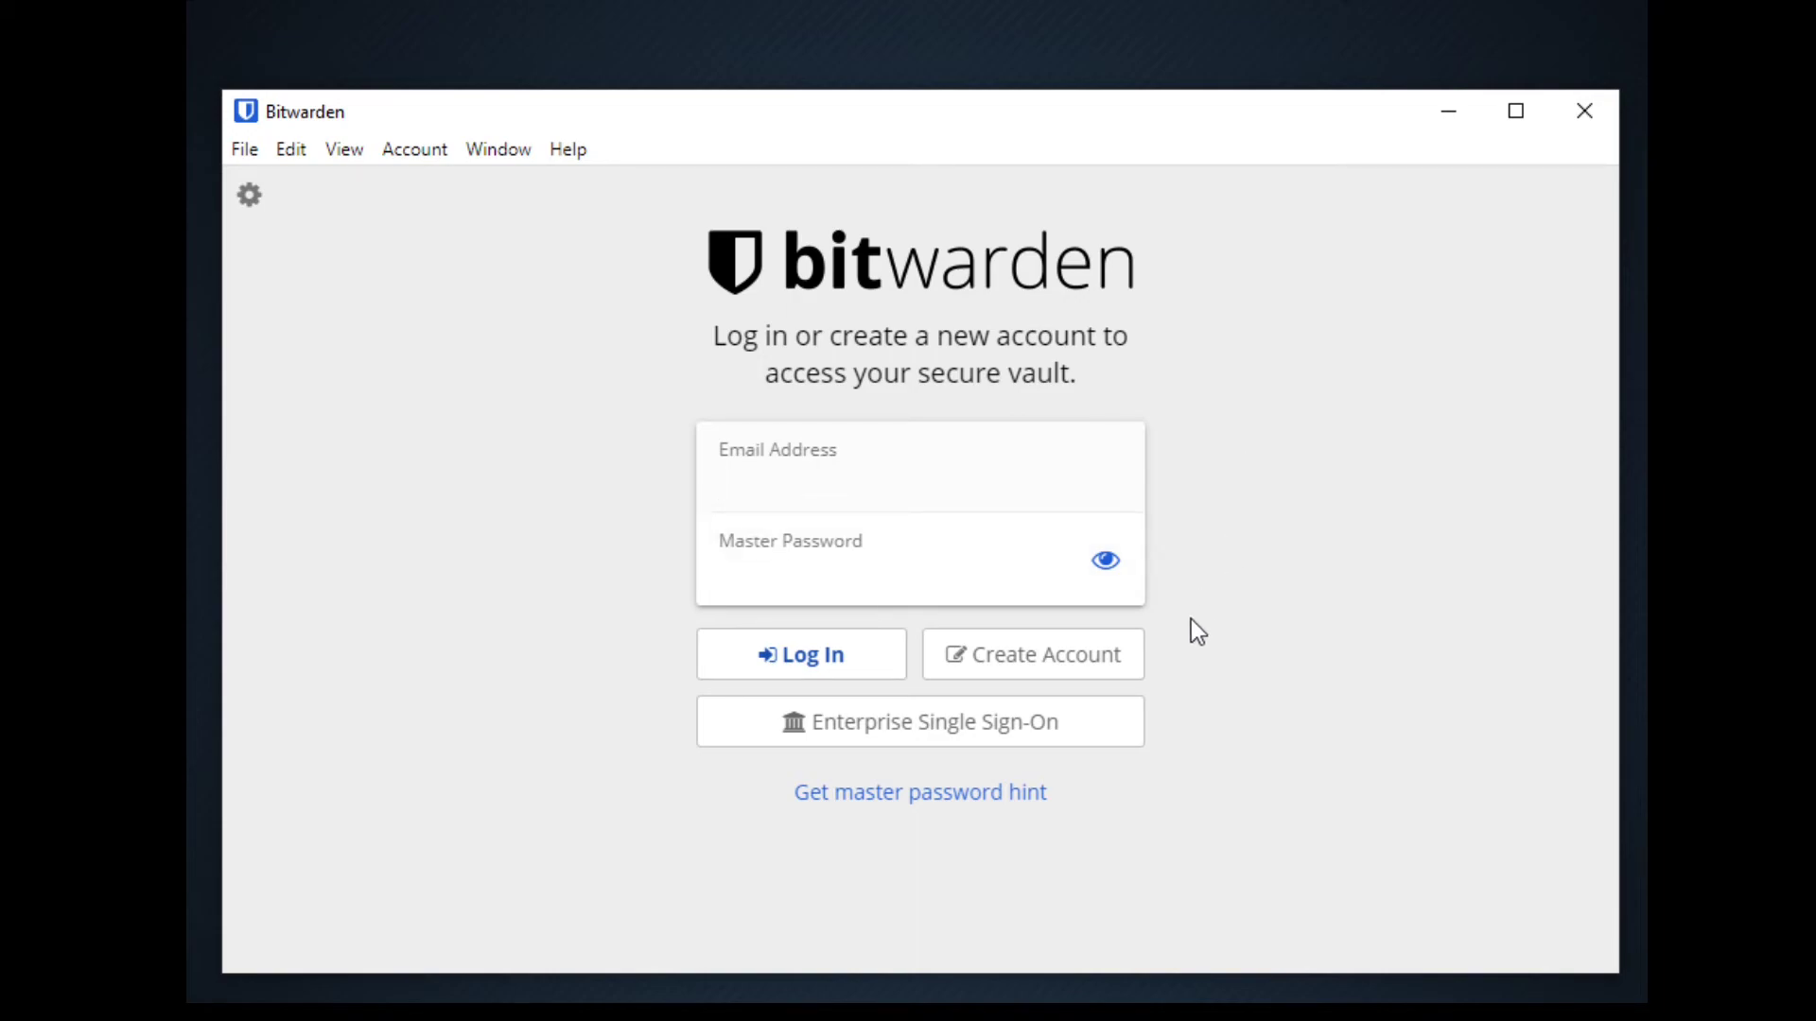
Back out of Create Account, then log in with the account e-mail and master password
left_click(1086, 656)
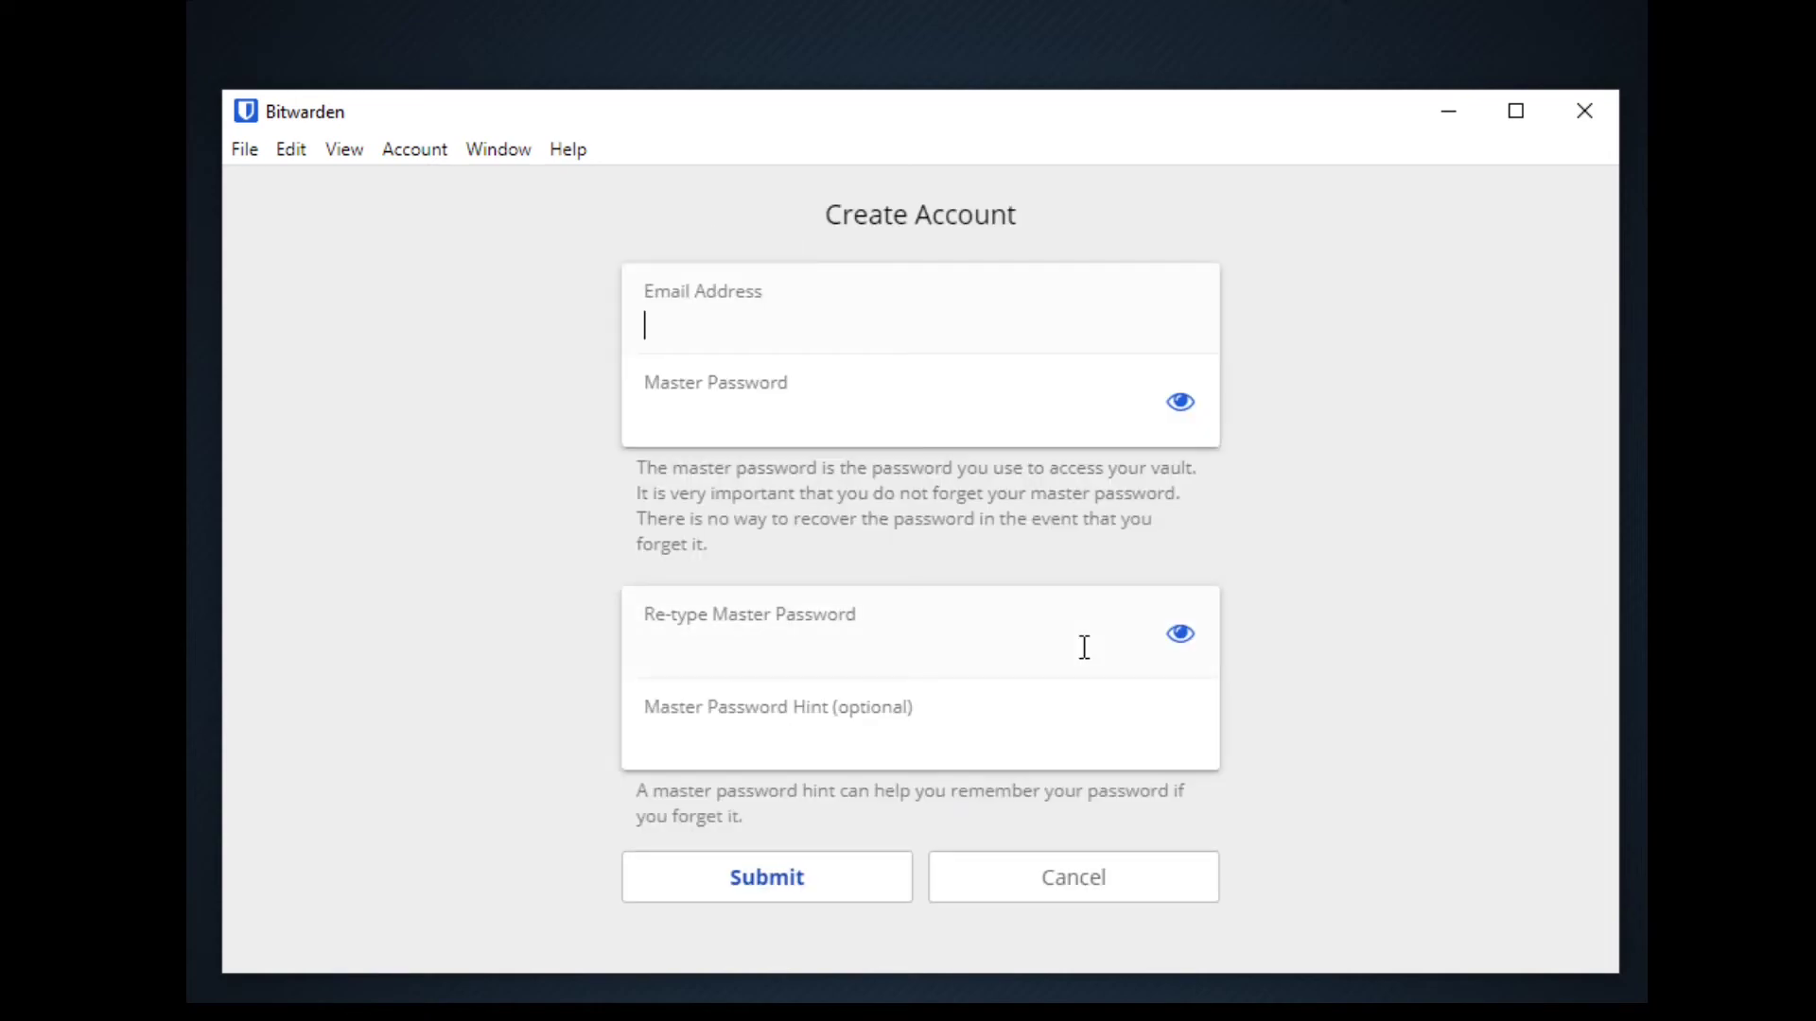
left_click(1073, 877)
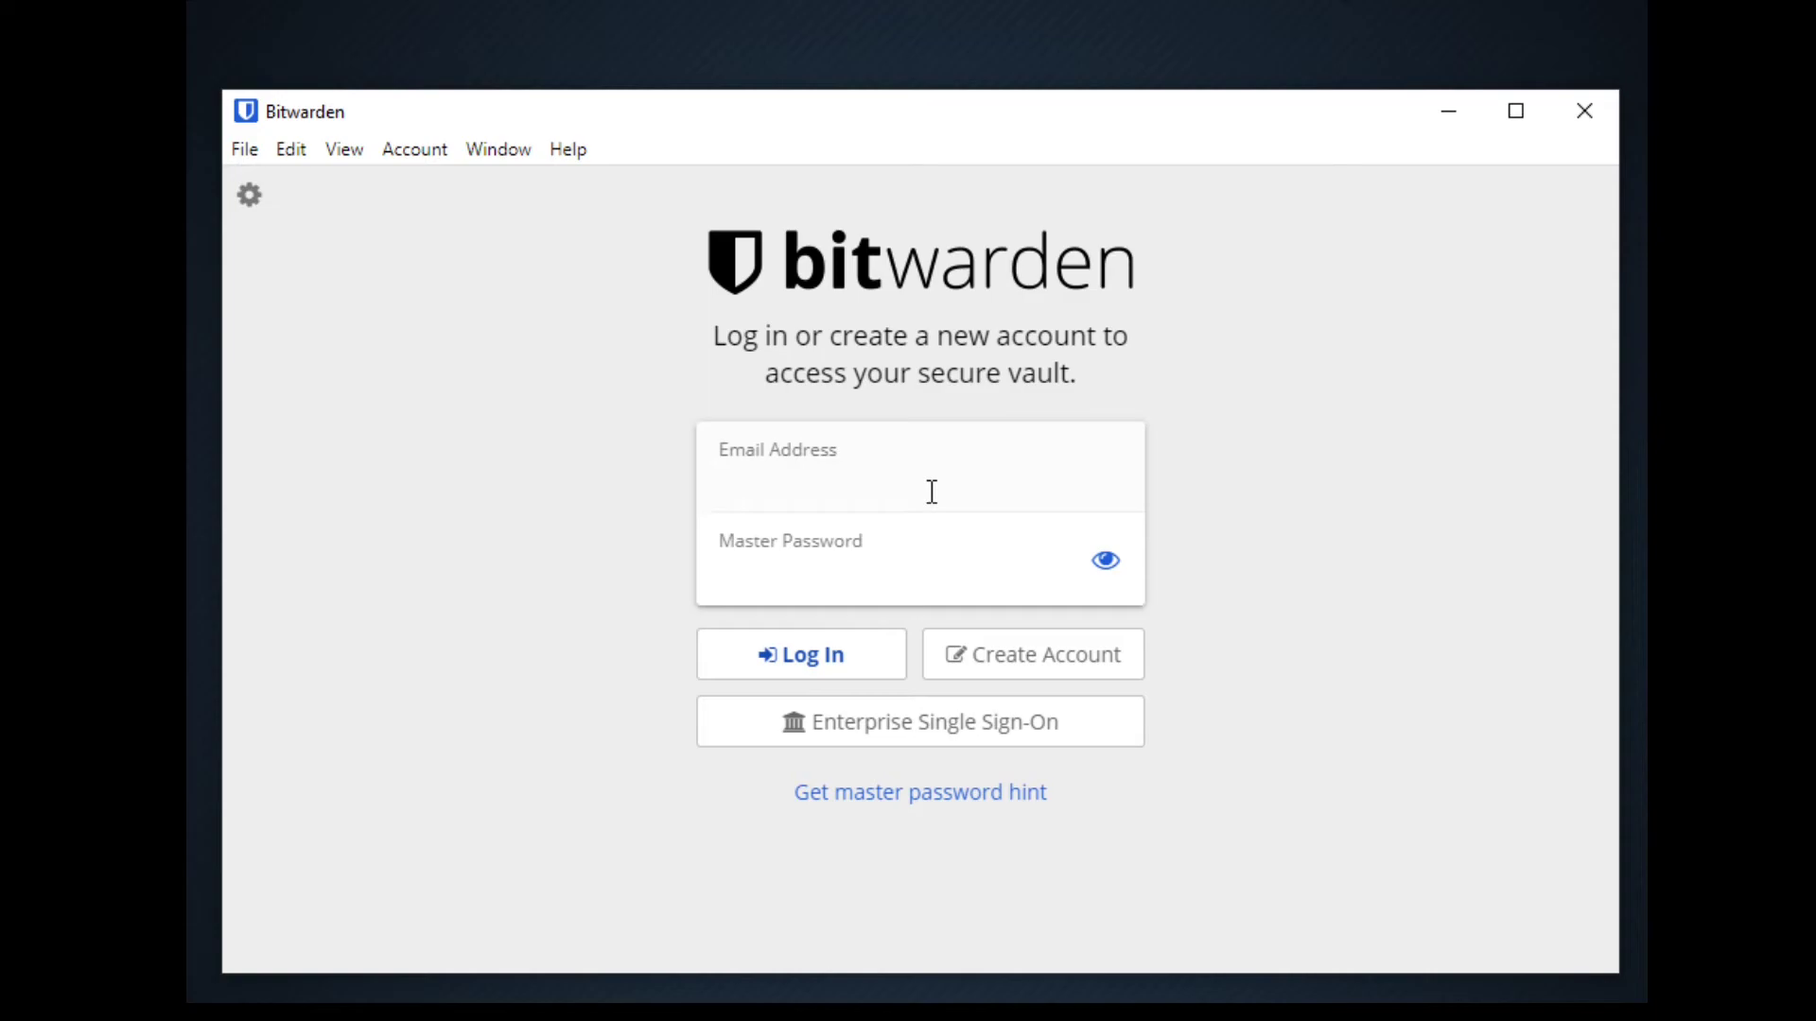
key("Tab")
type("********")
key("Return")
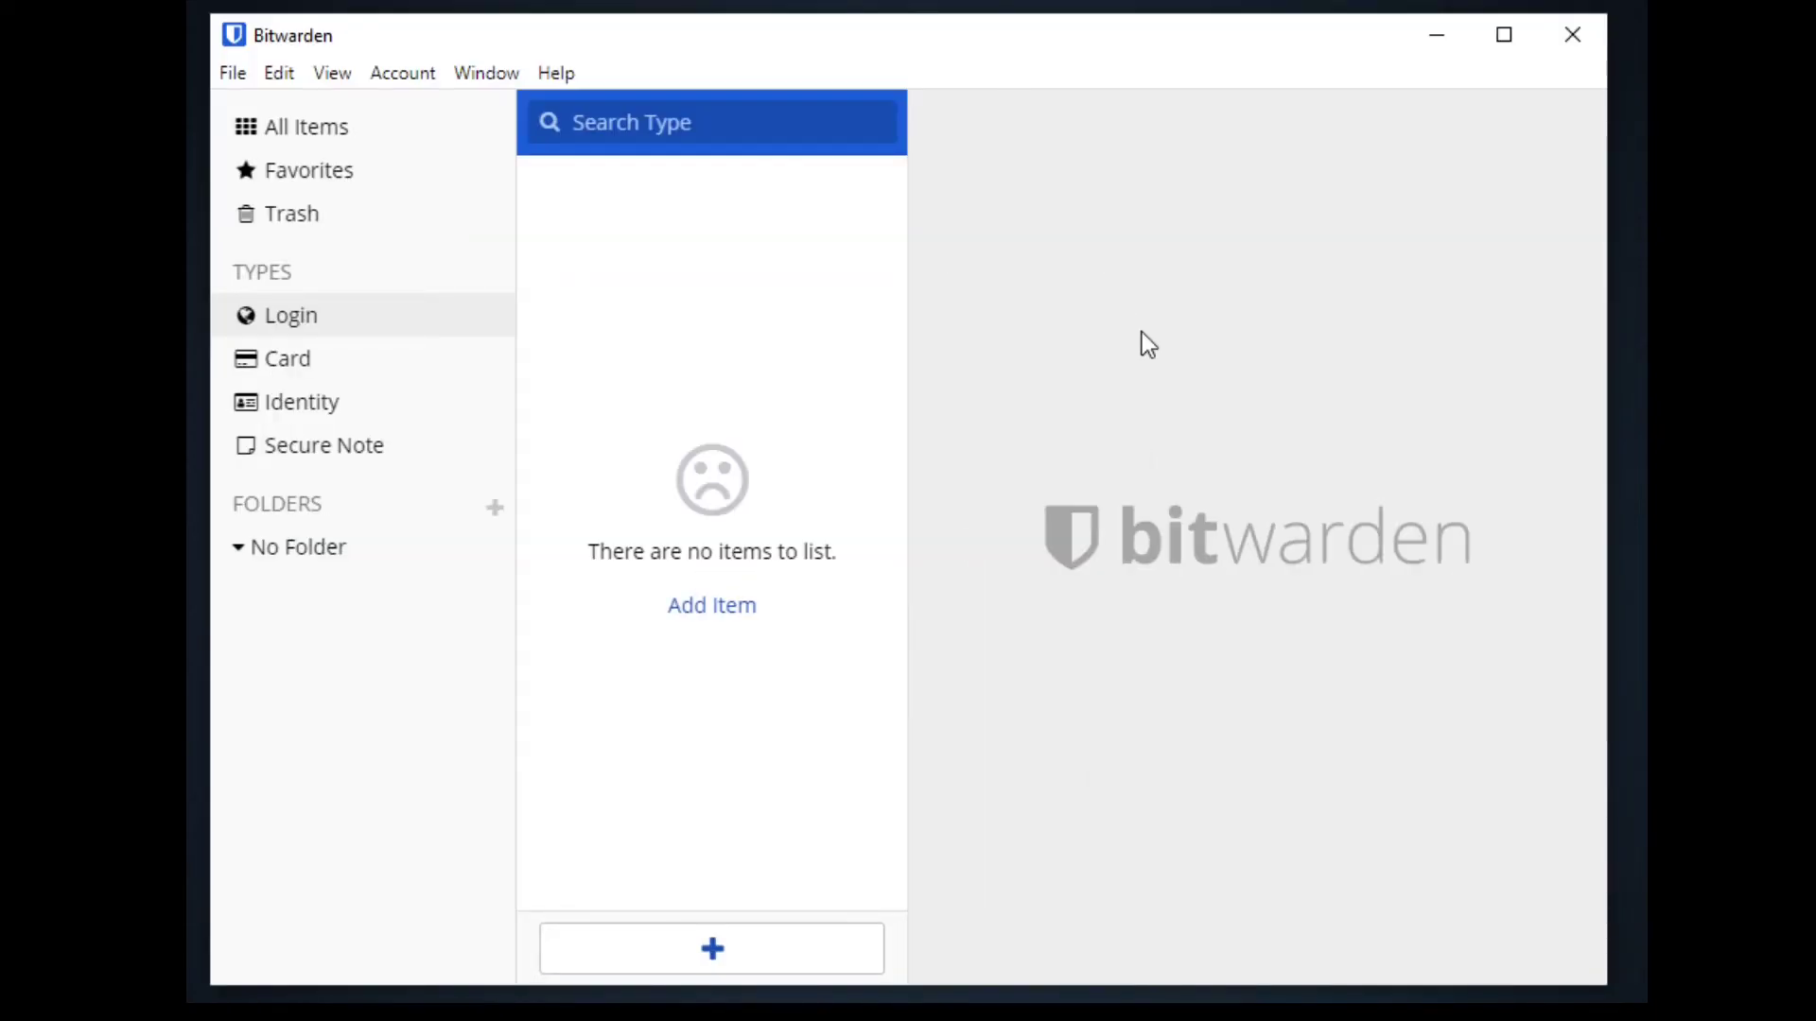
Look through the app menus and open View > Password Generator
left_click(232, 75)
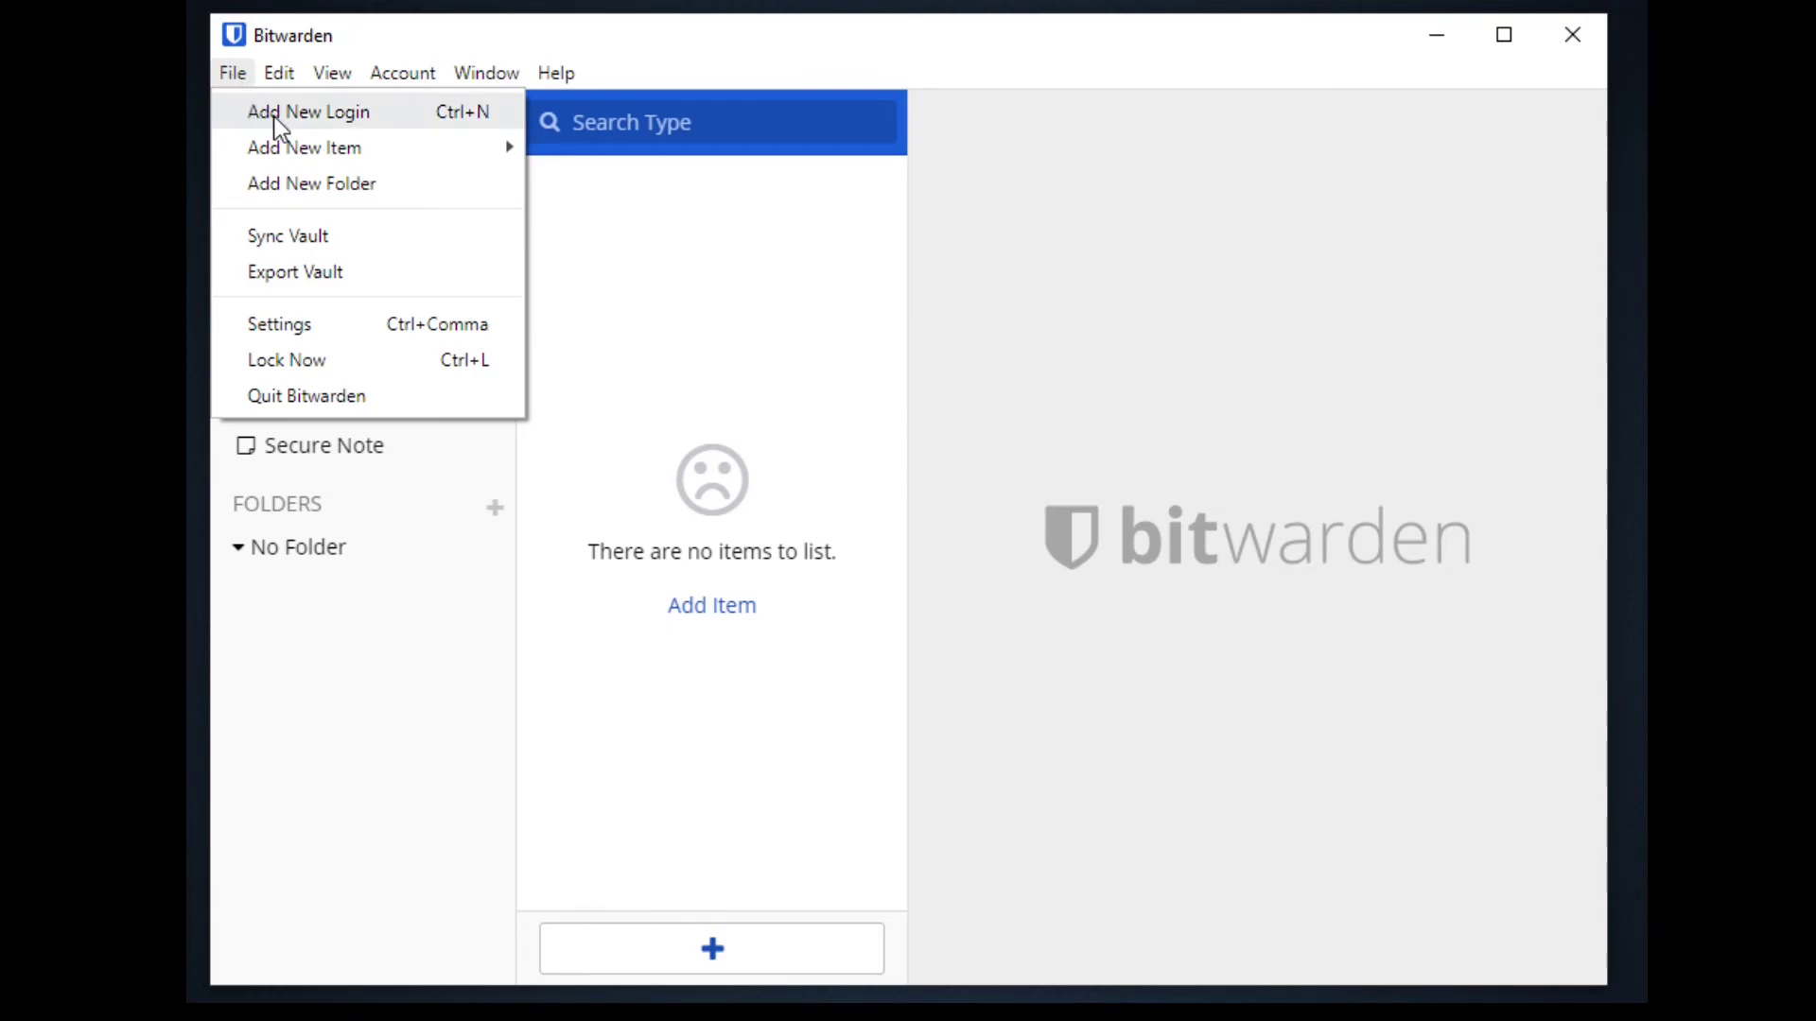
mouse_move(307, 159)
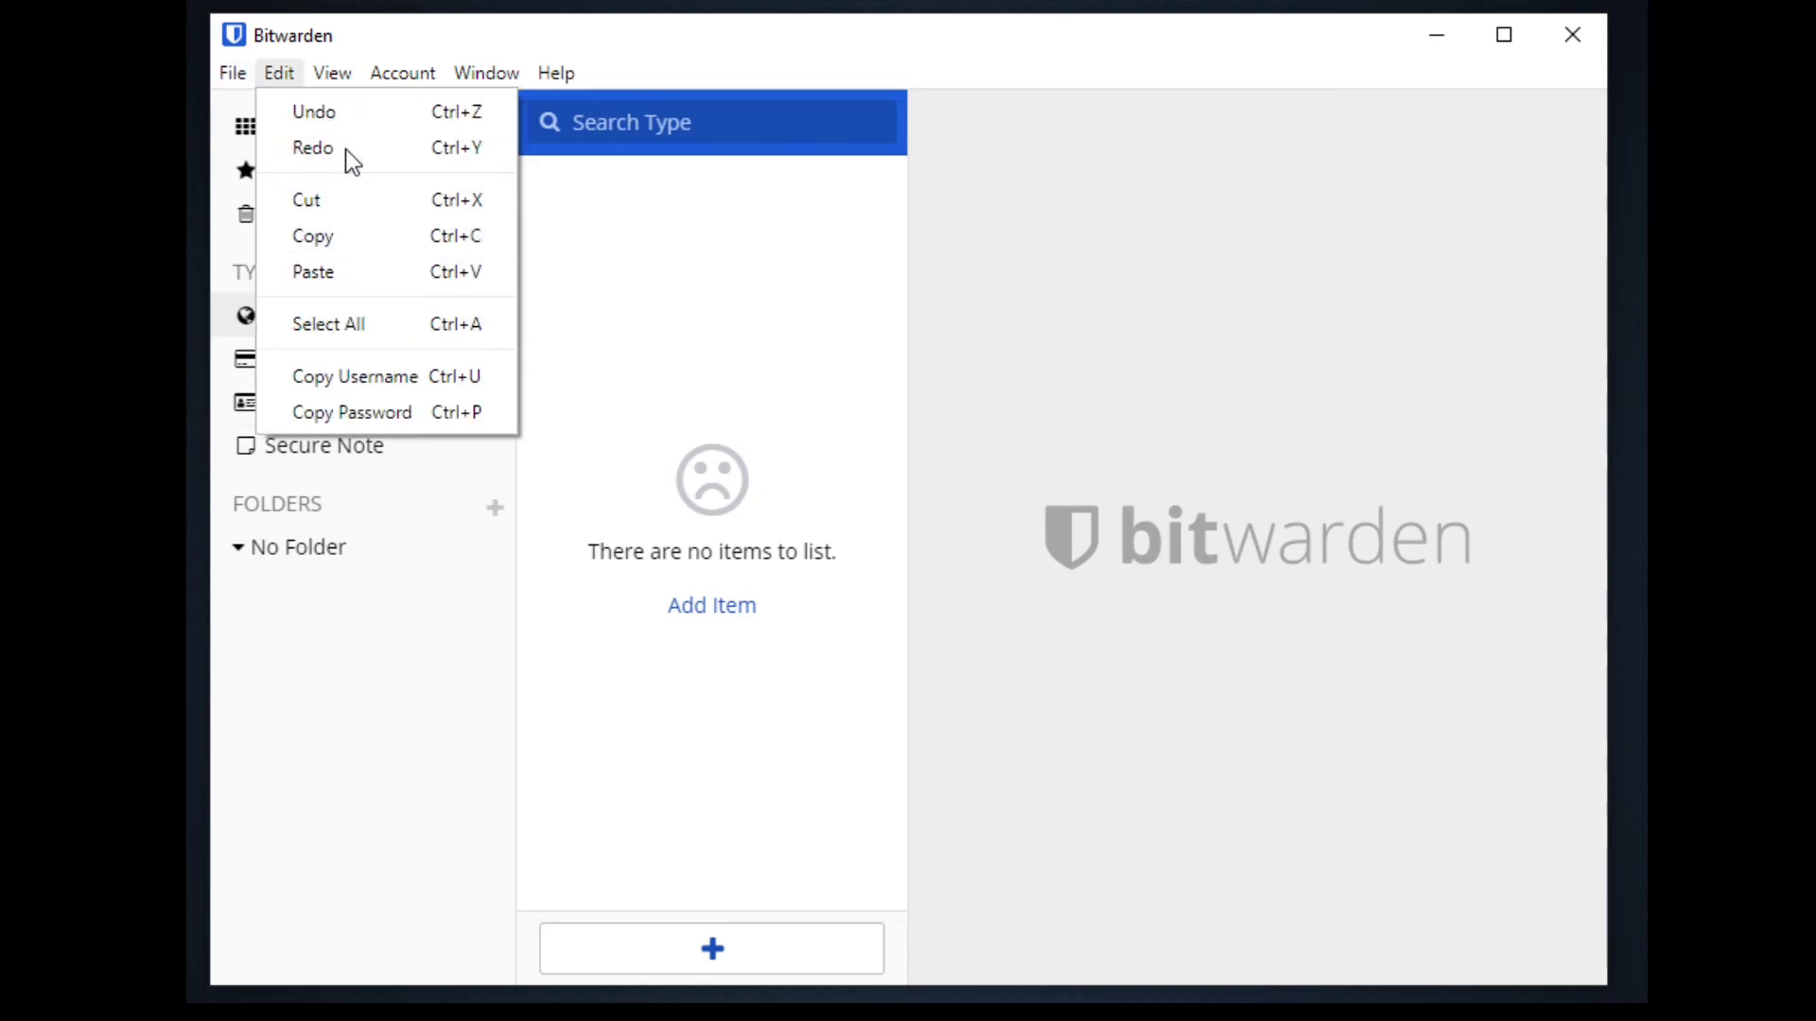
left_click(279, 73)
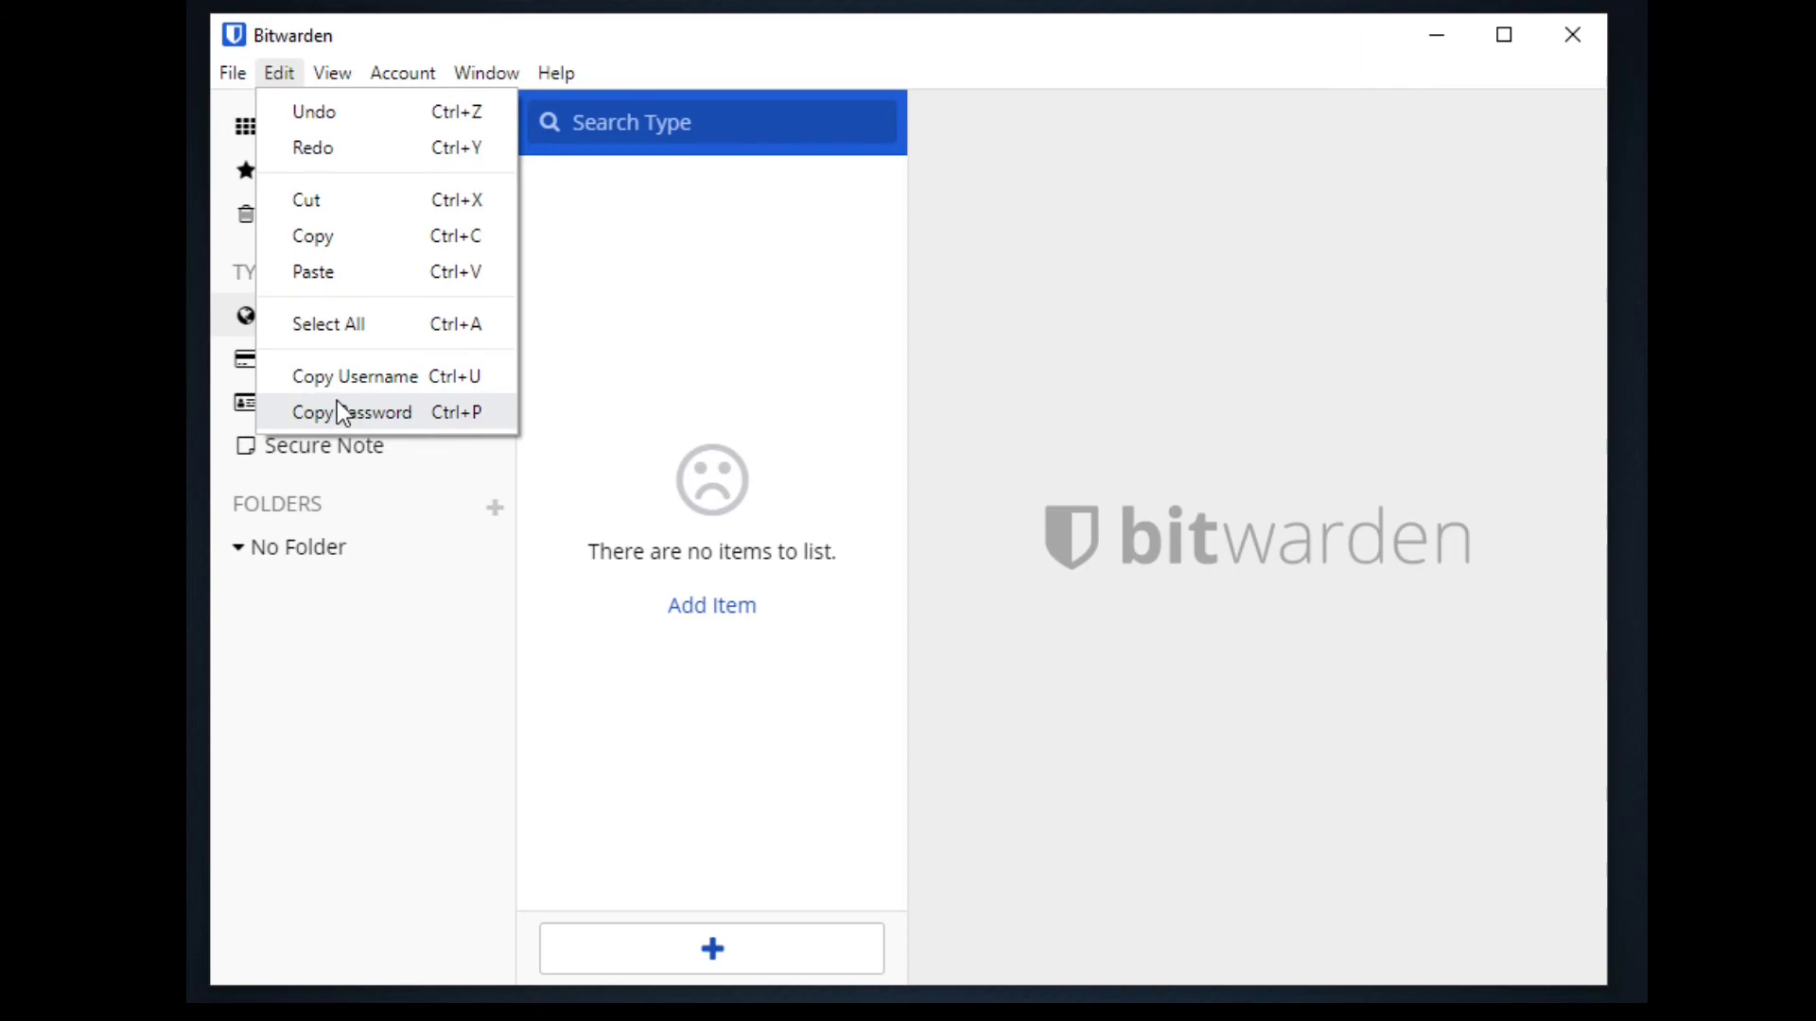
mouse_move(335, 68)
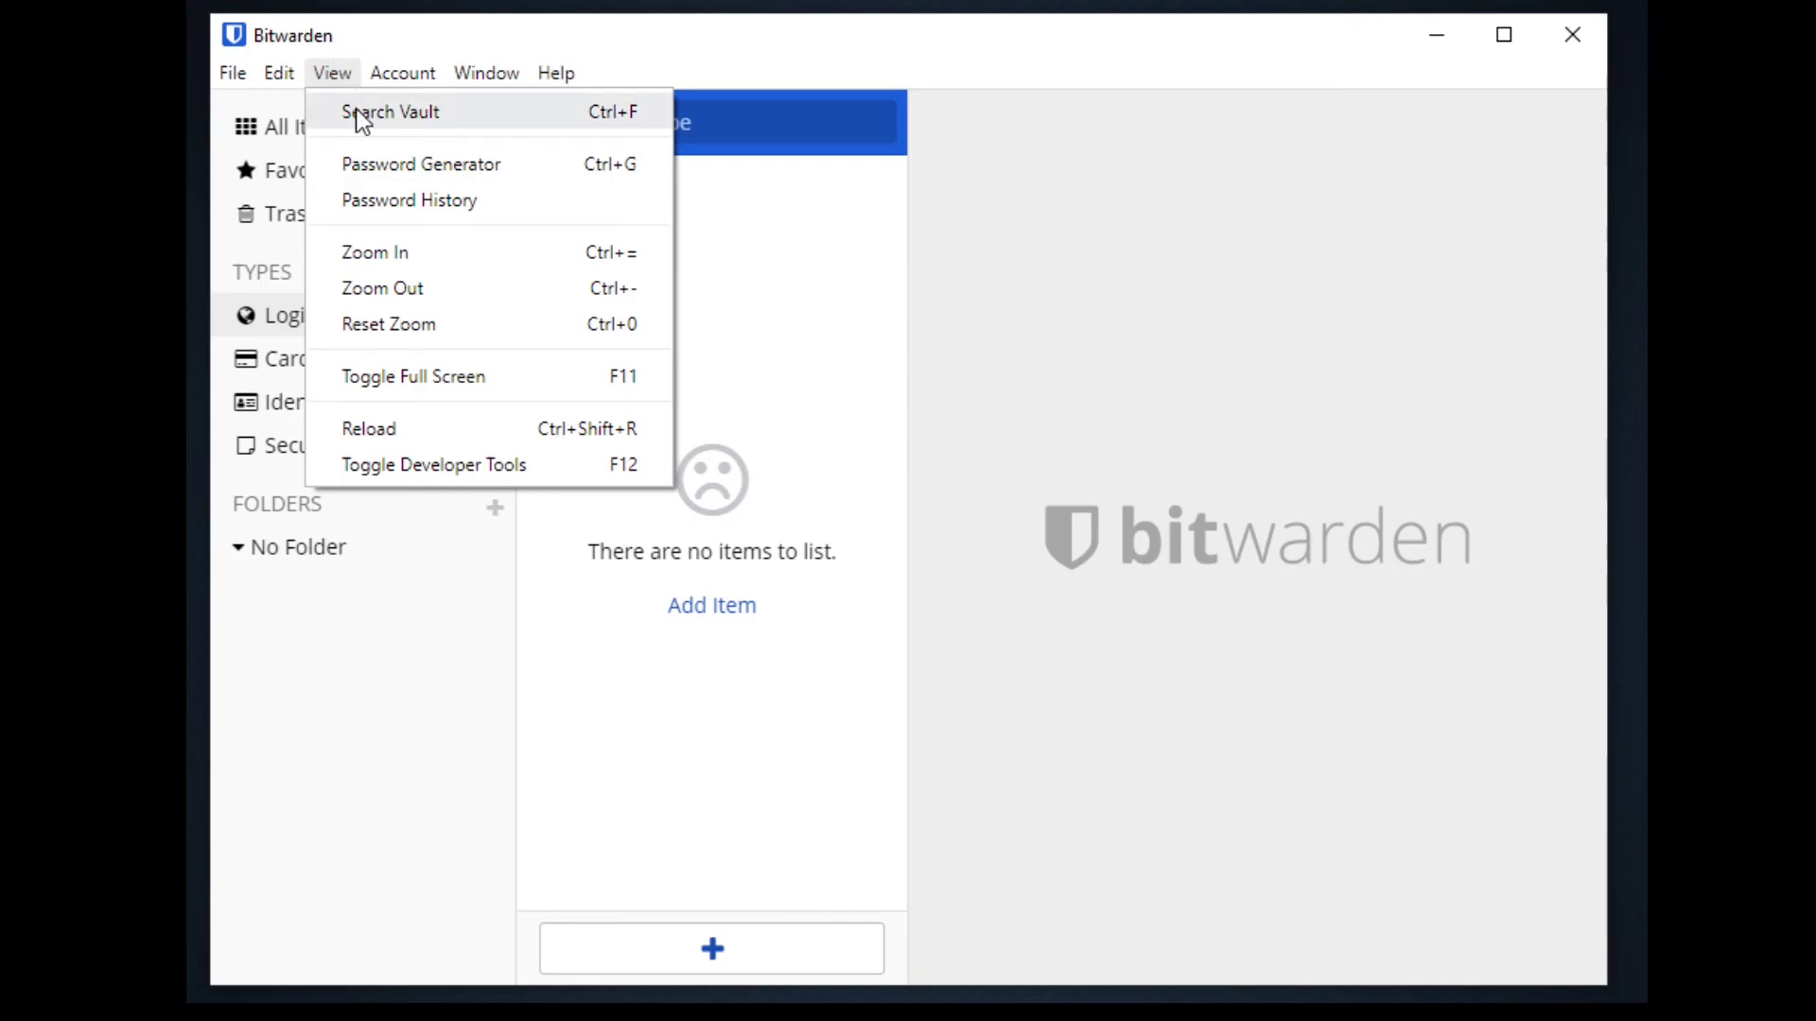
left_click(372, 170)
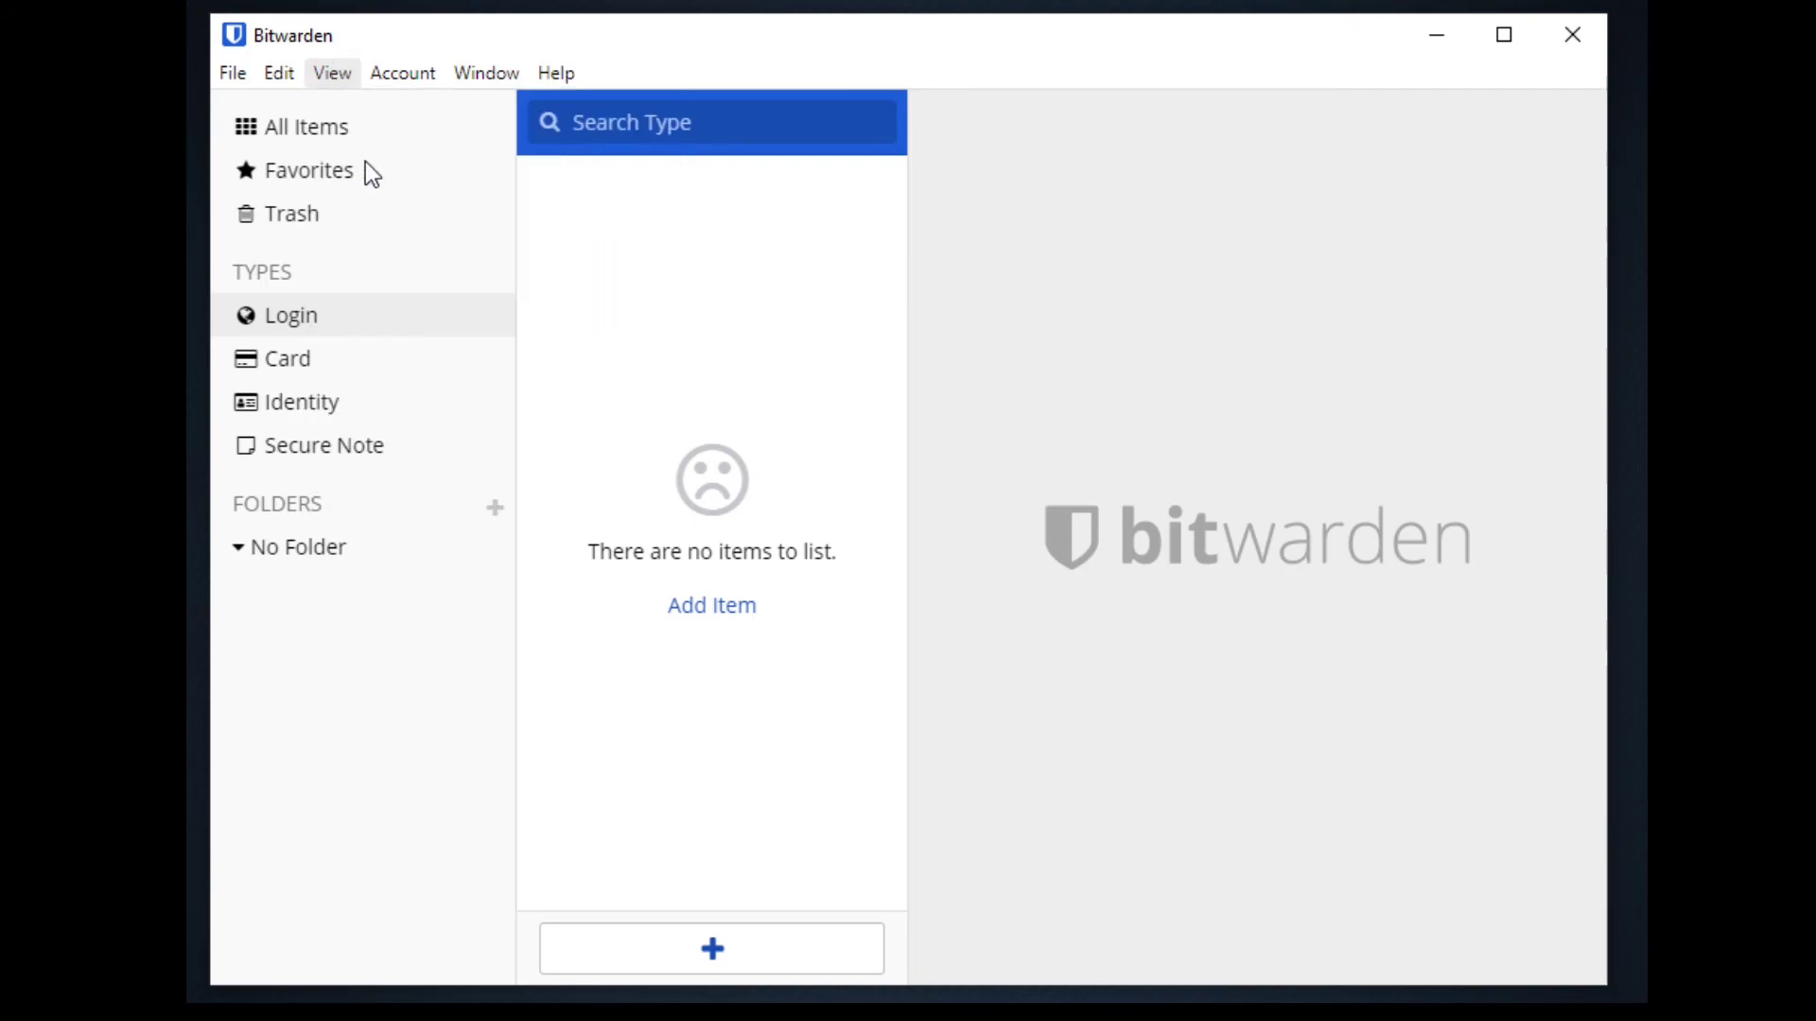
Set the generator options to length 6 with minimum numbers 5
left_click(765, 396)
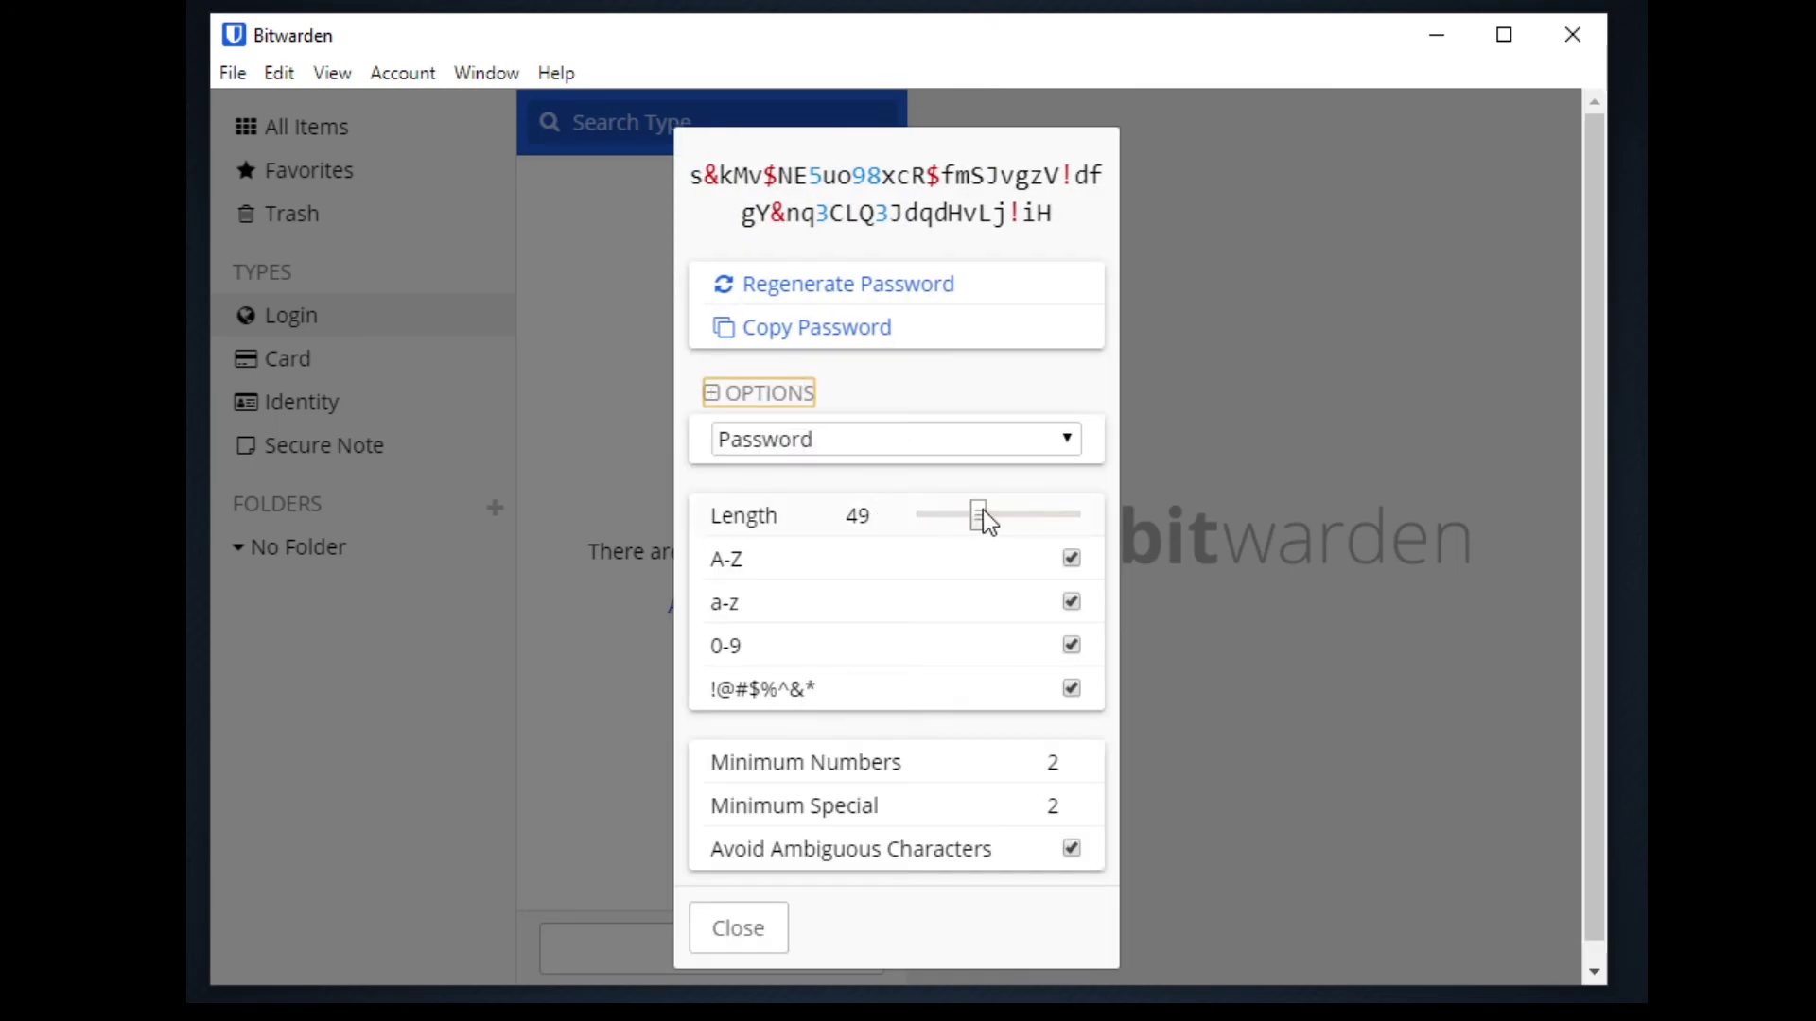
left_click_drag(983, 514, 1169, 527)
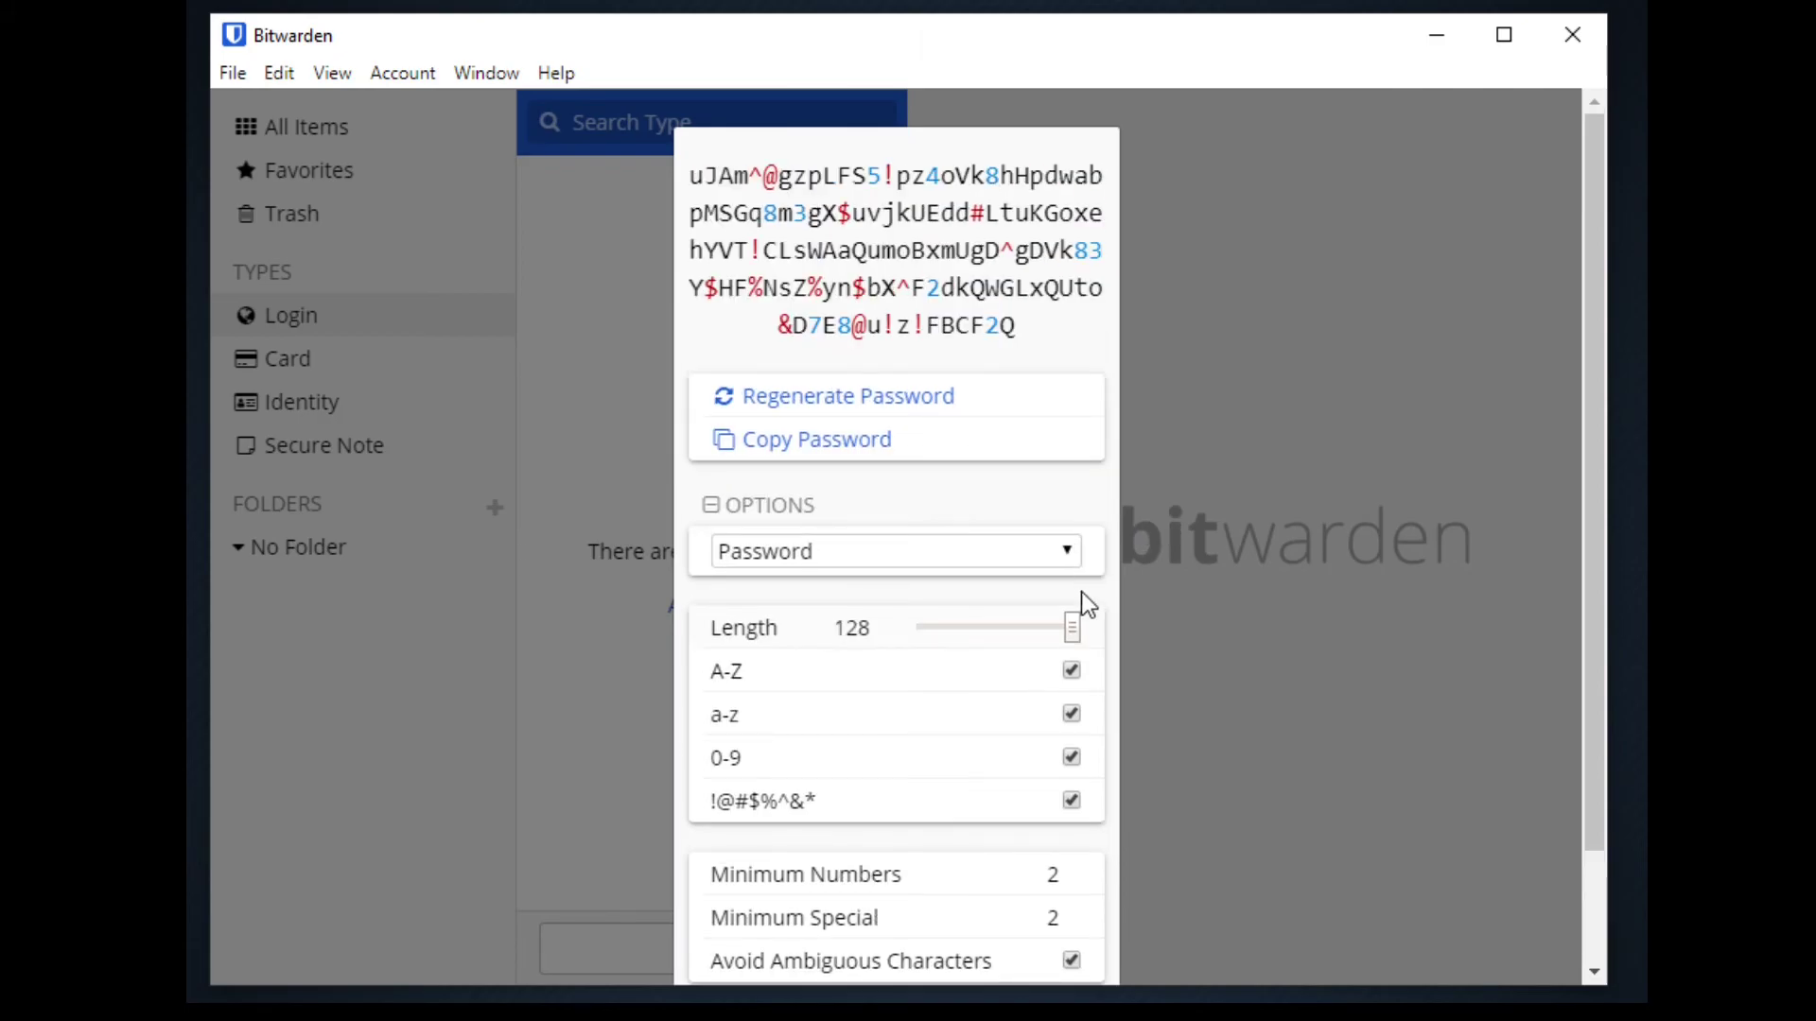
left_click_drag(1080, 617, 913, 625)
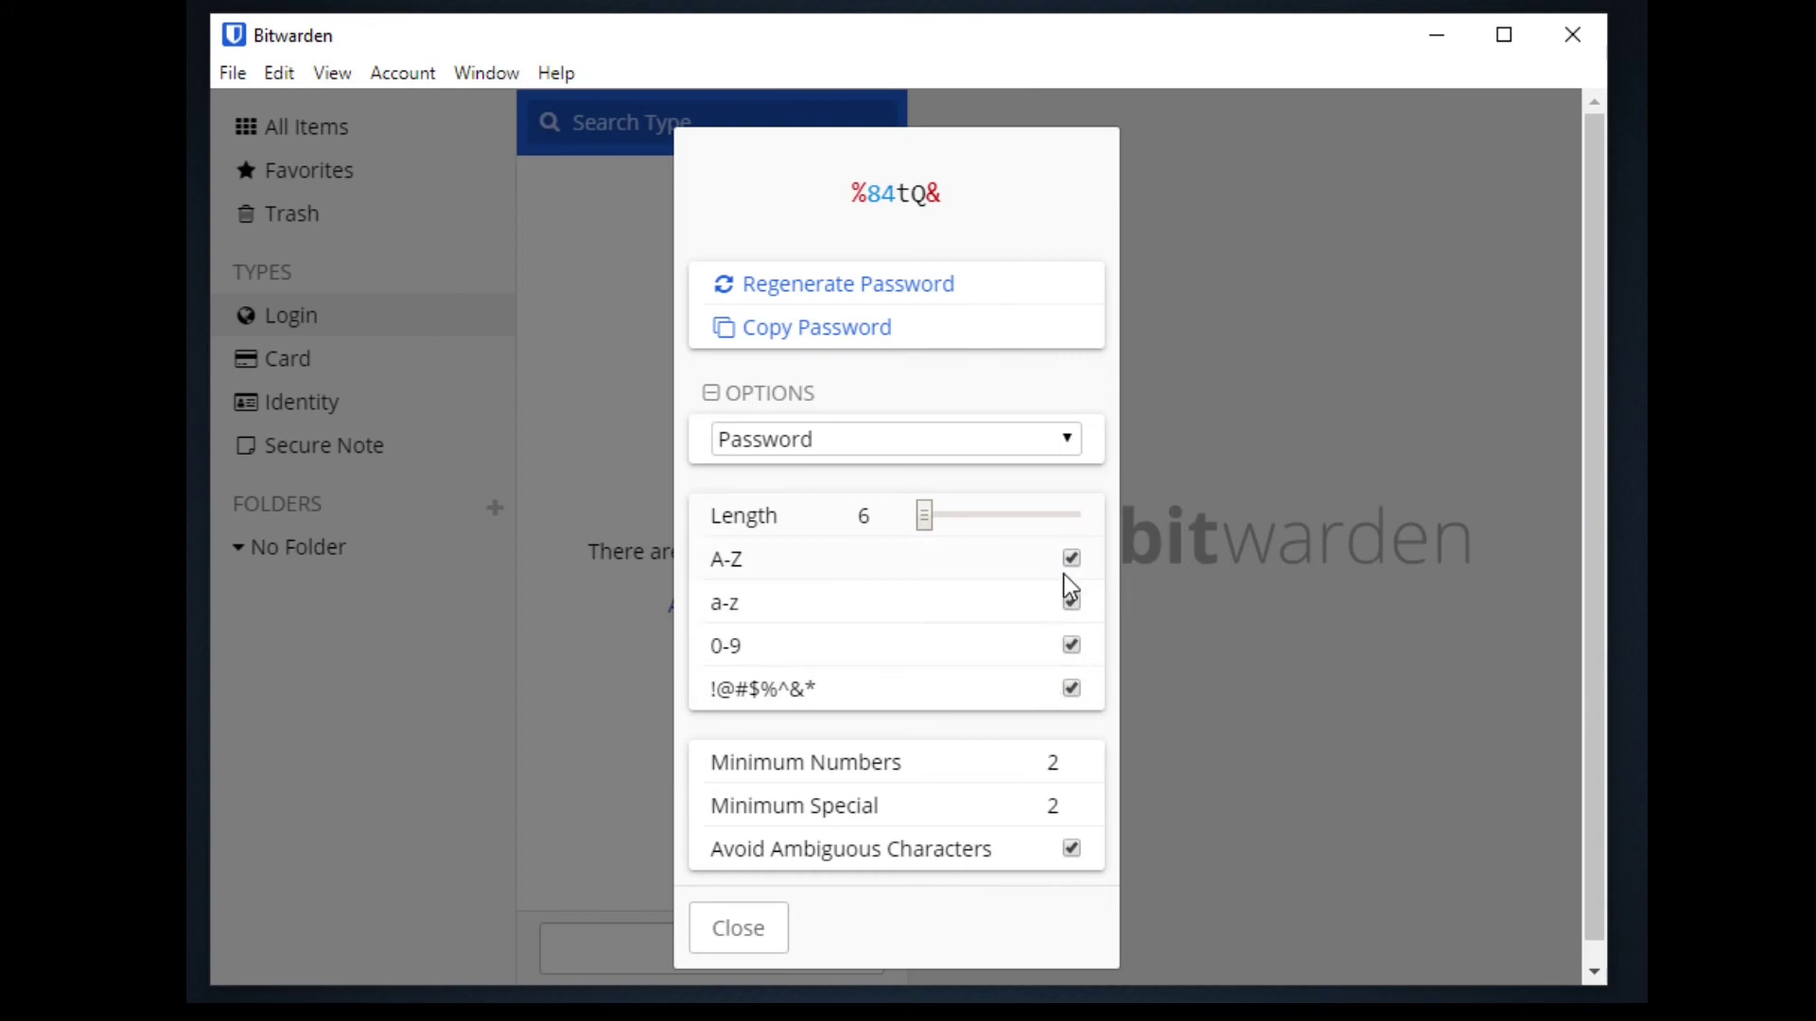
double_click(1052, 762)
type("5")
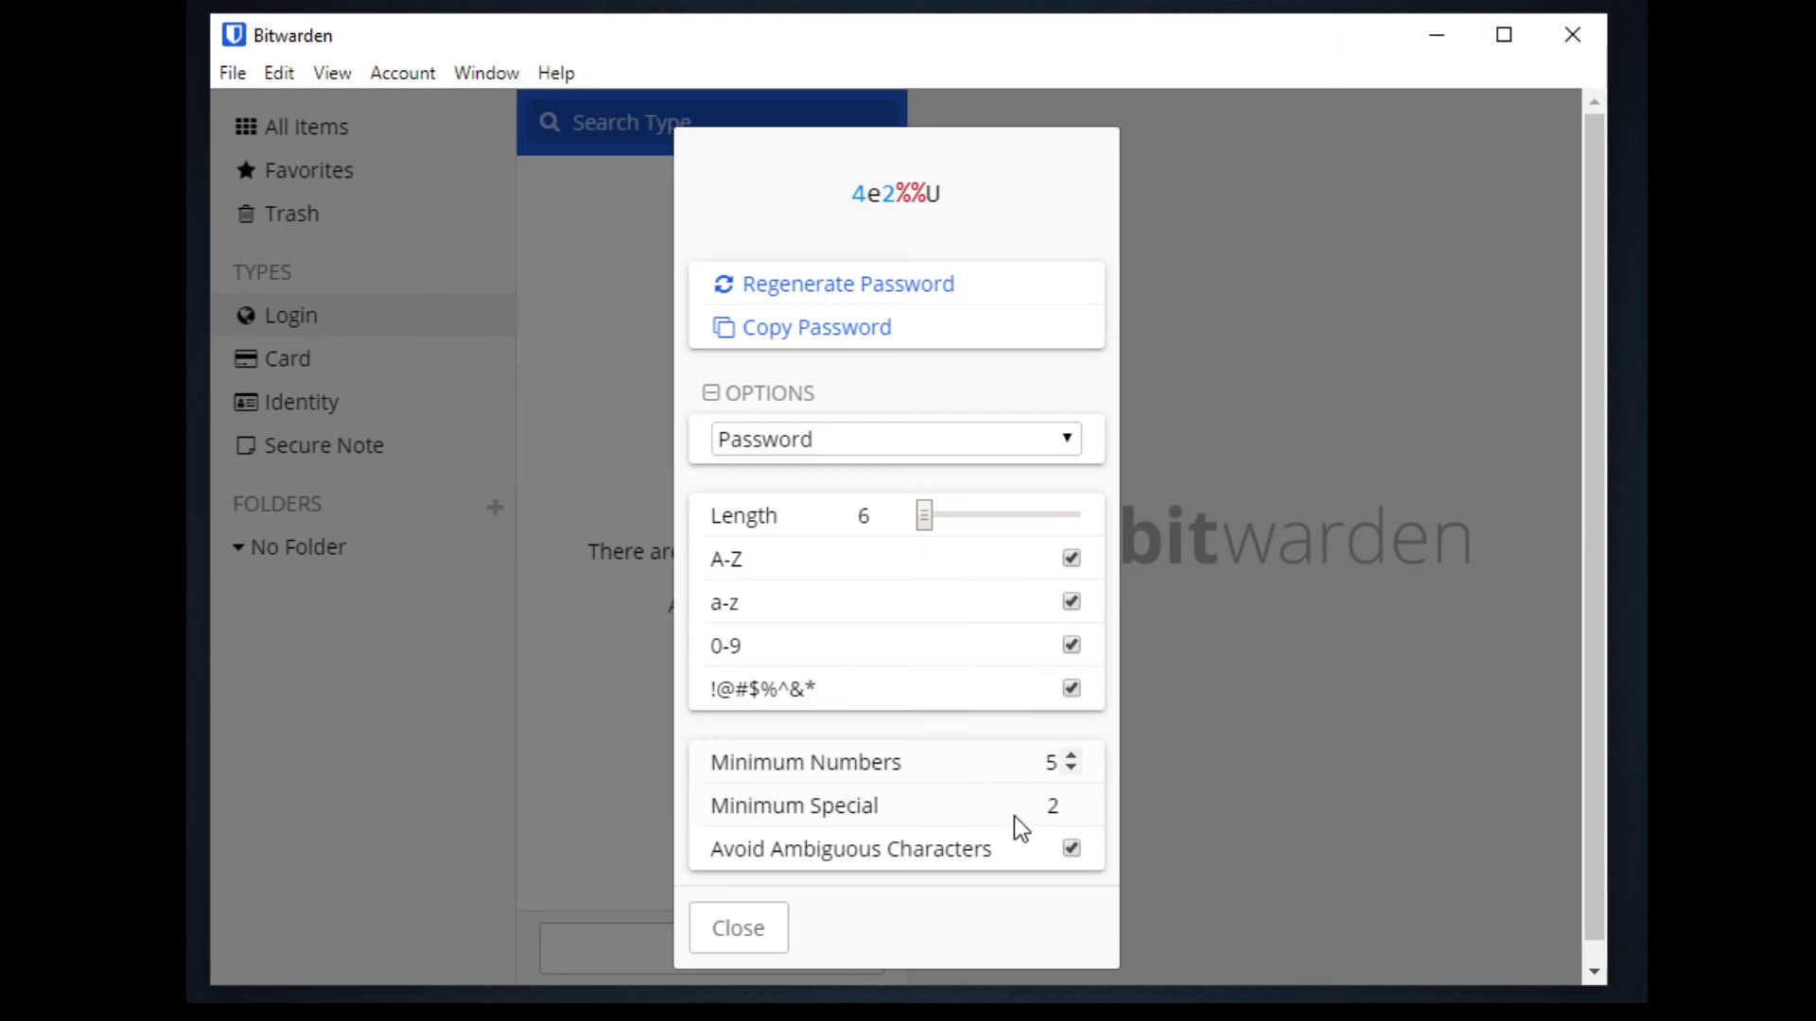
key("Escape")
Review the generated passwords listed in View > Password History
left_click(332, 73)
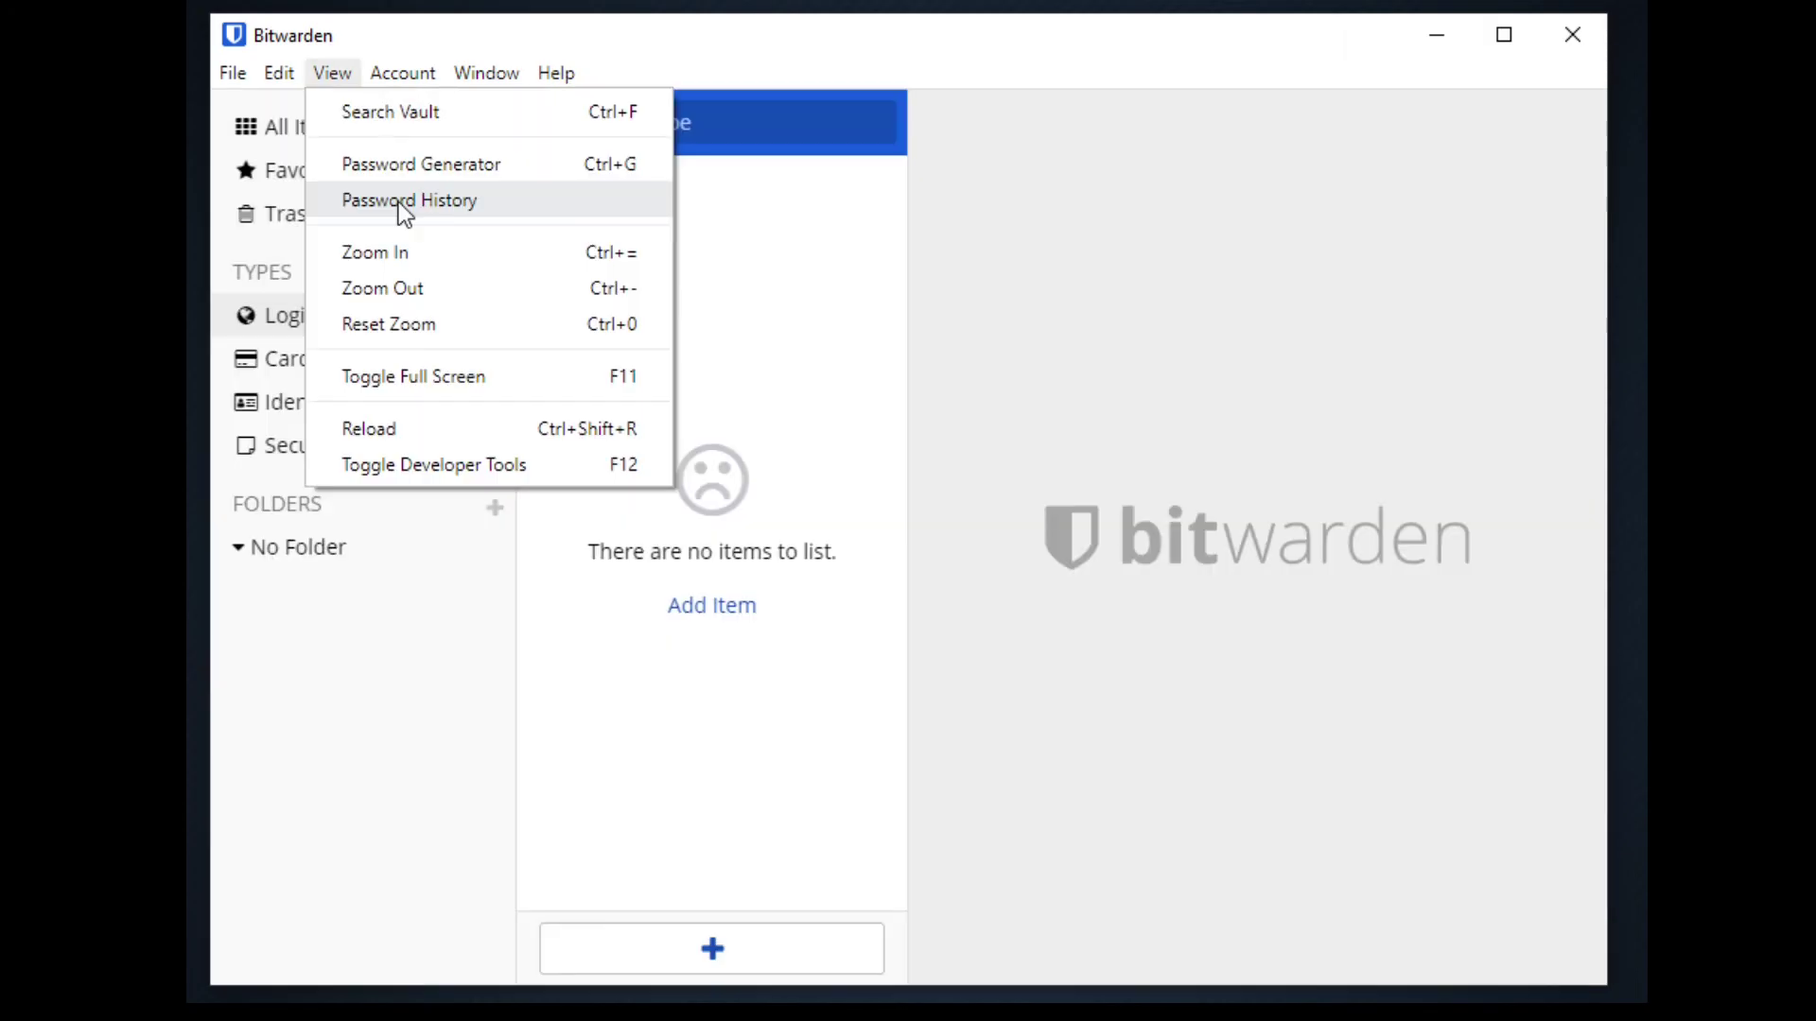
left_click(399, 202)
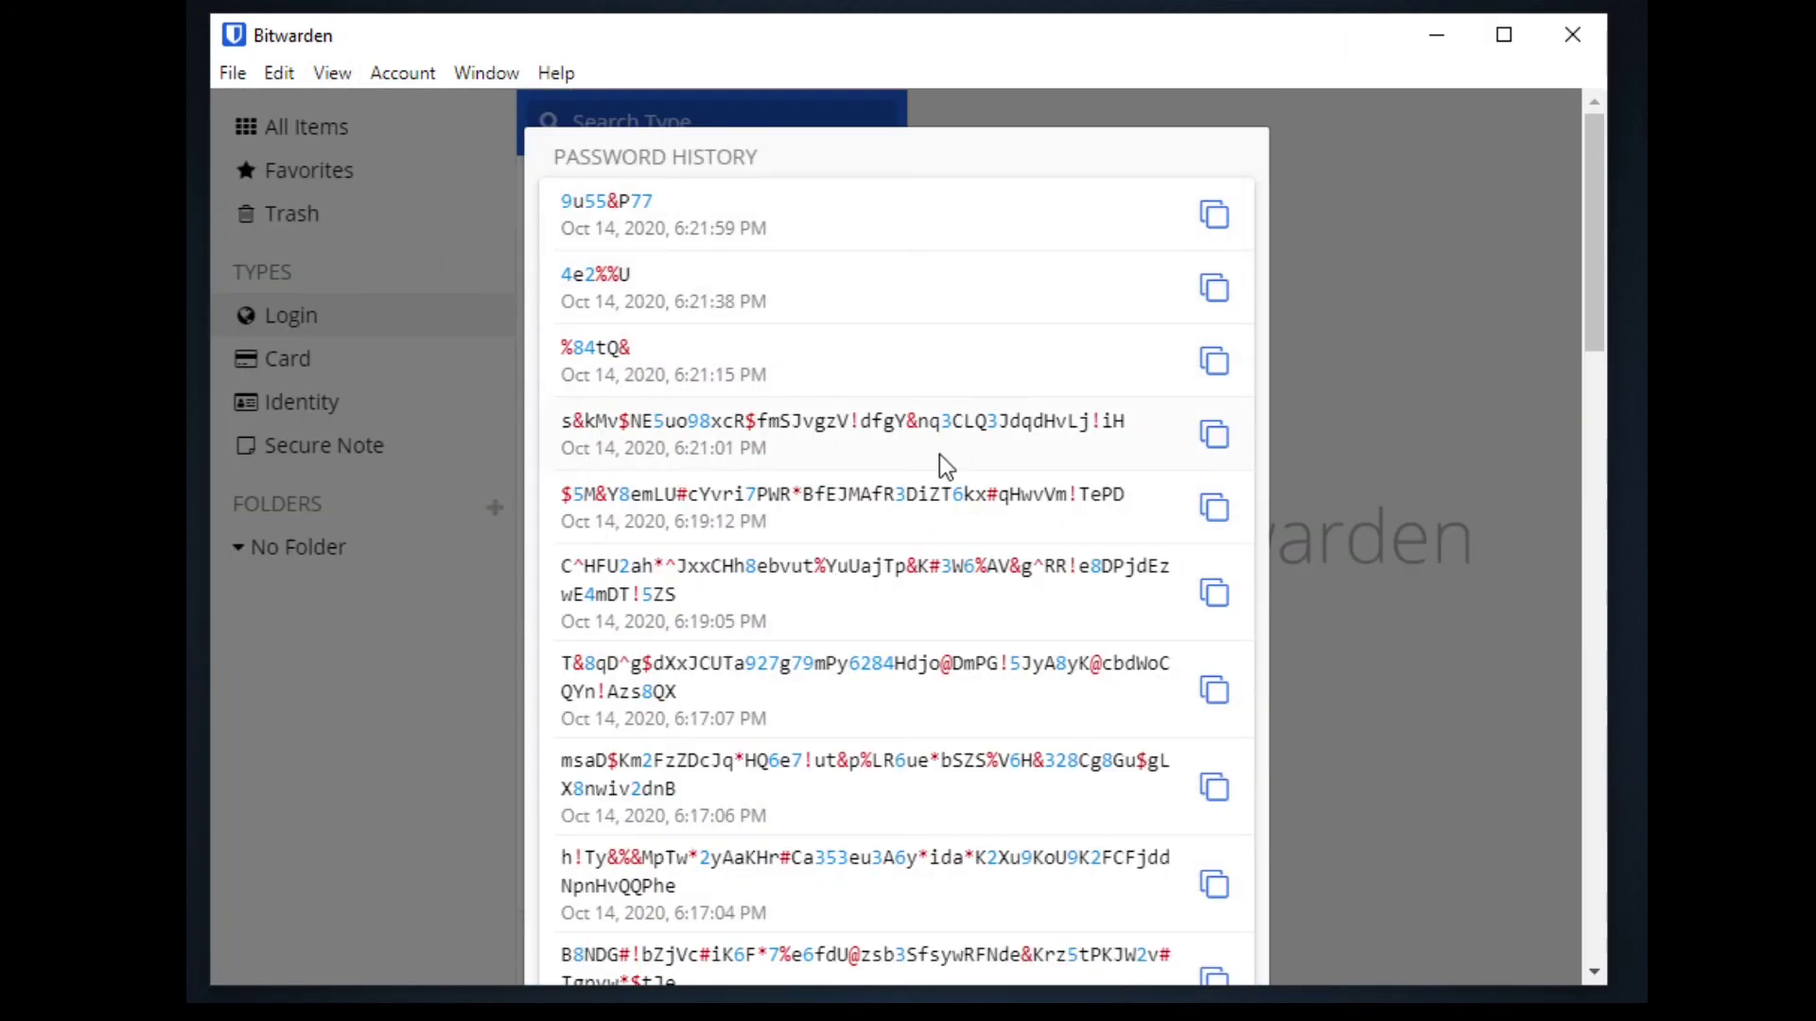
scroll(945, 473, "down", 10)
key("Escape")
left_click(403, 73)
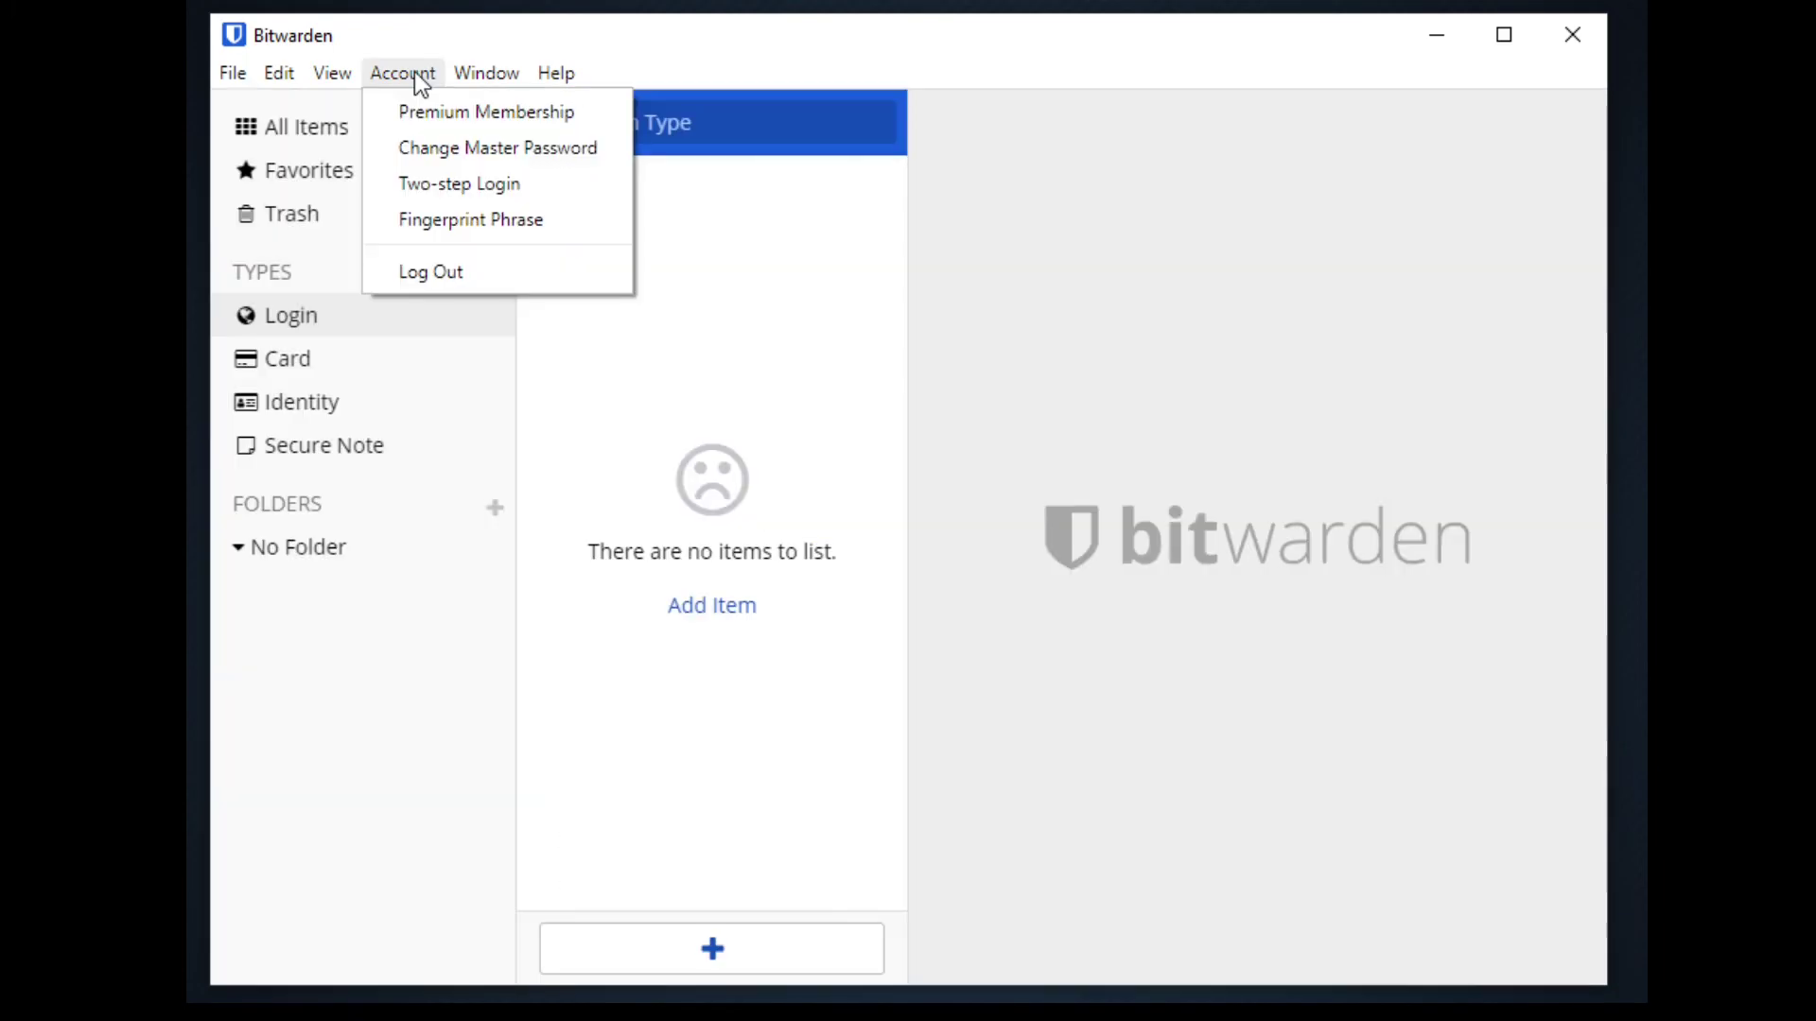